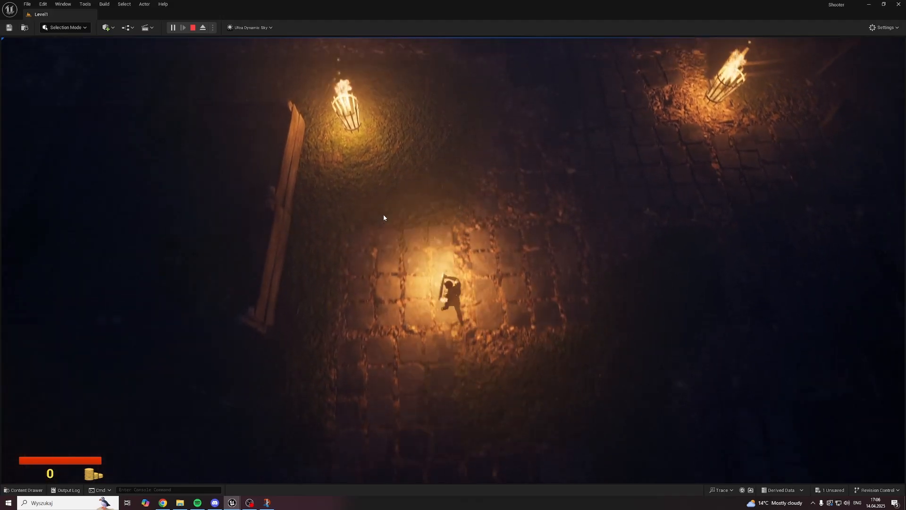
Step: Playtest the level by walking to the lit gateway, attacking the zombies there to check the blood effect, and end the session
key("w")
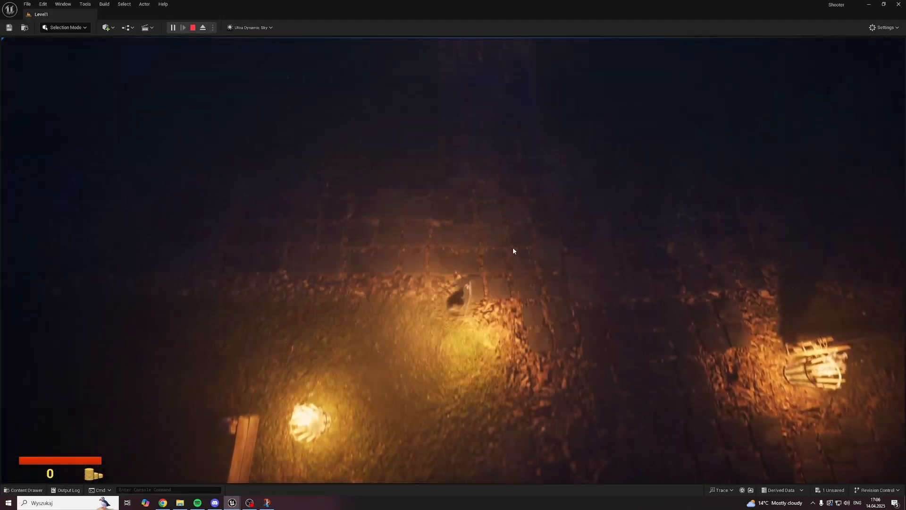
key("w")
left_click(453, 209)
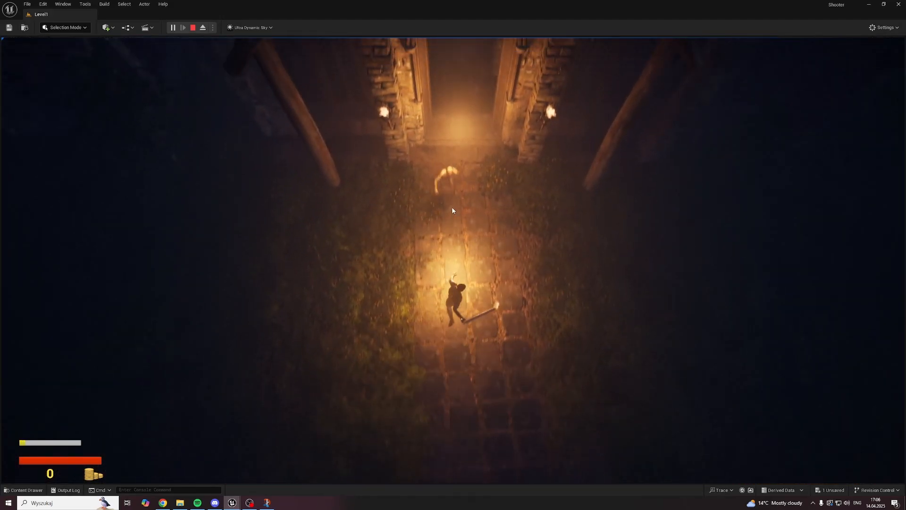
key("s")
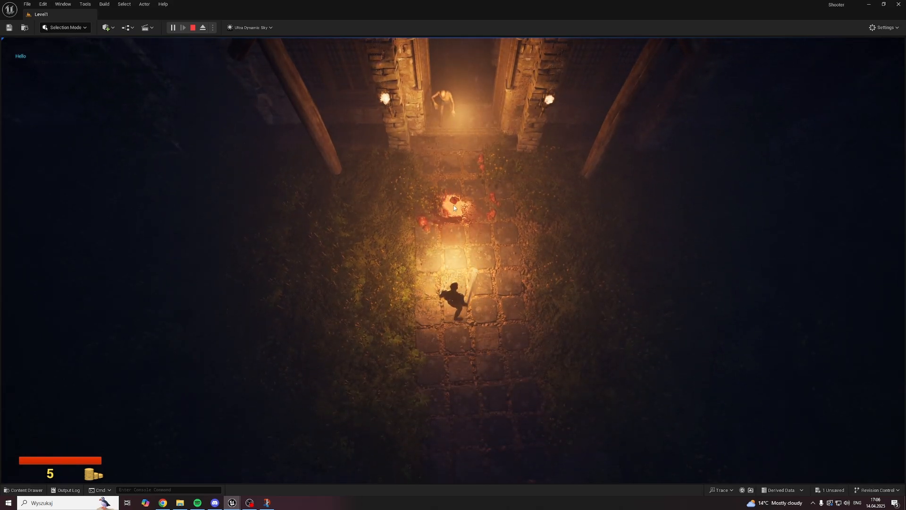
key("w")
key("s")
left_click(458, 203)
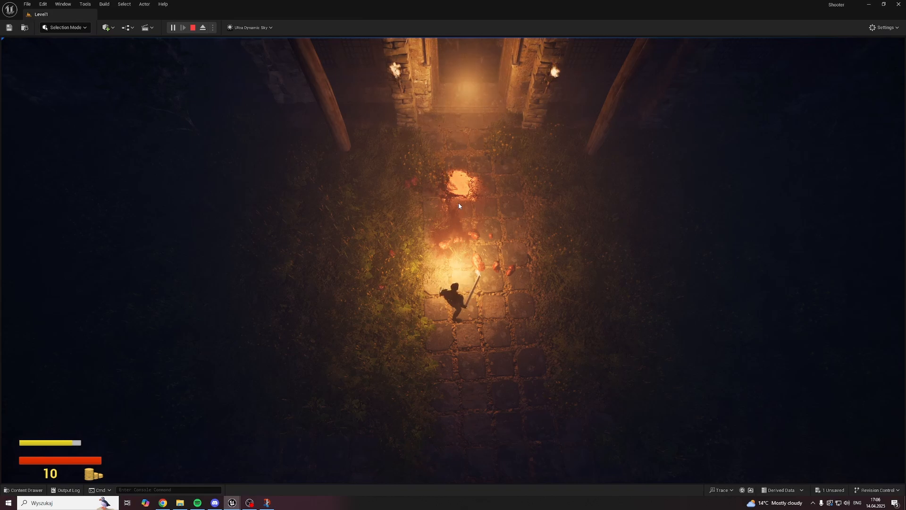
key("s")
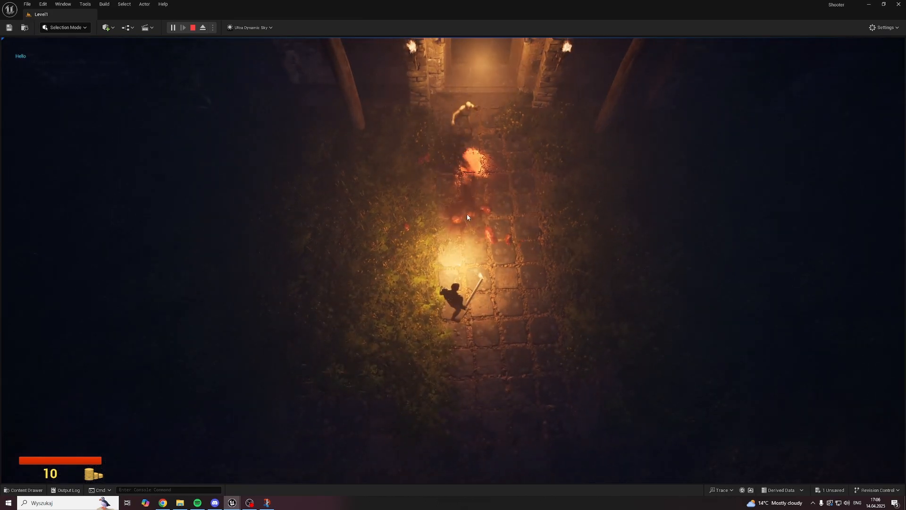
key("w")
left_click(472, 214)
key("s")
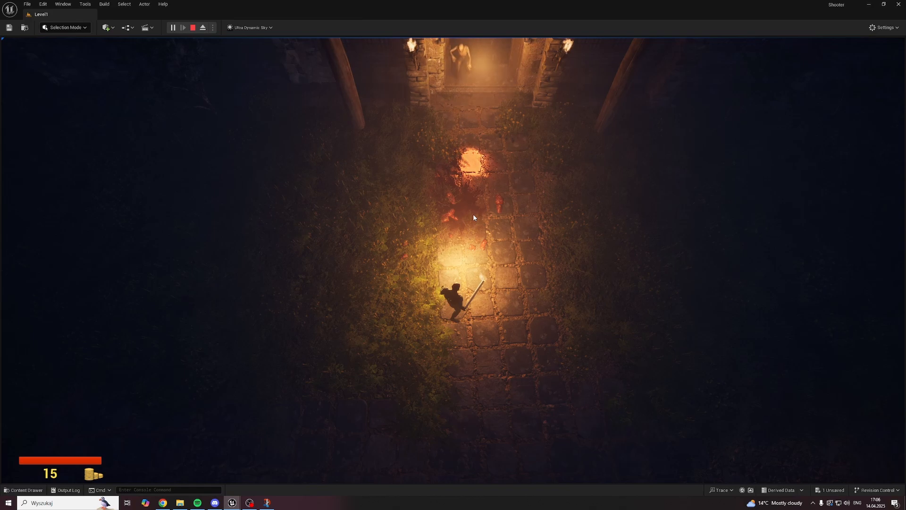
key("w")
left_click(471, 215)
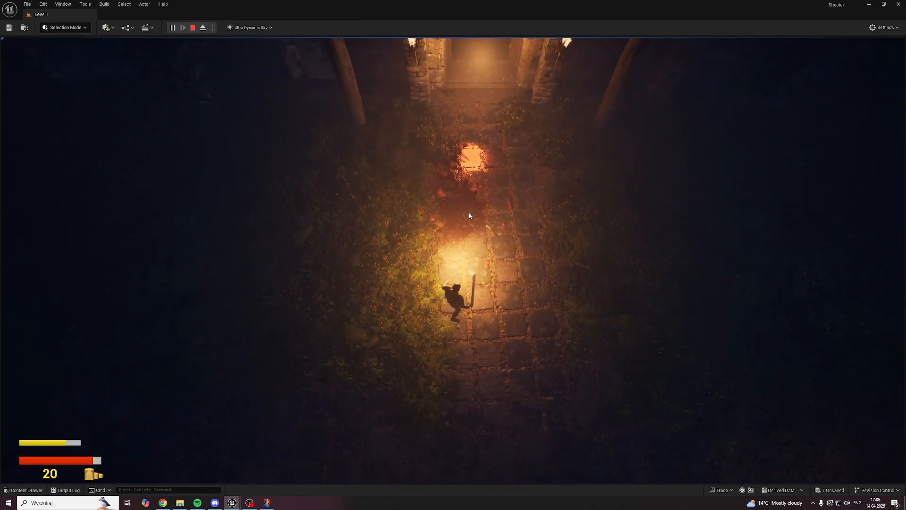
left_click(453, 186)
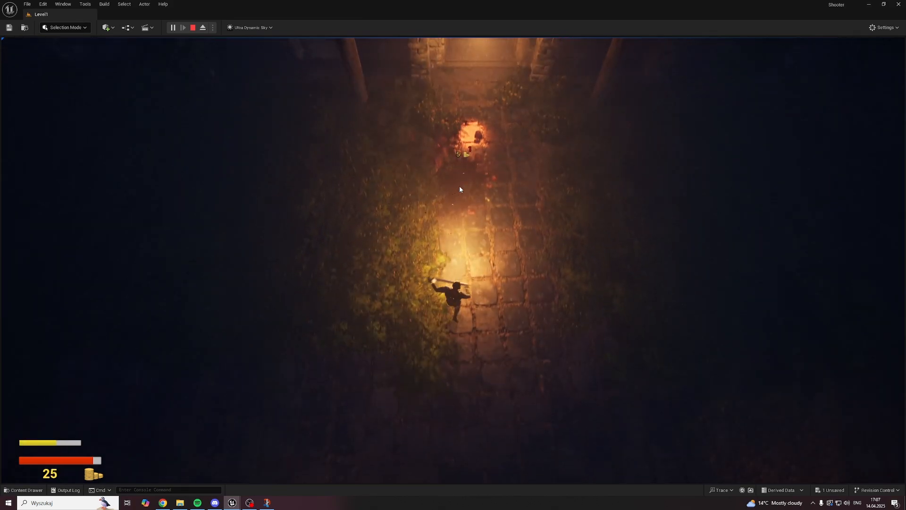
key("w")
key("a")
key("d")
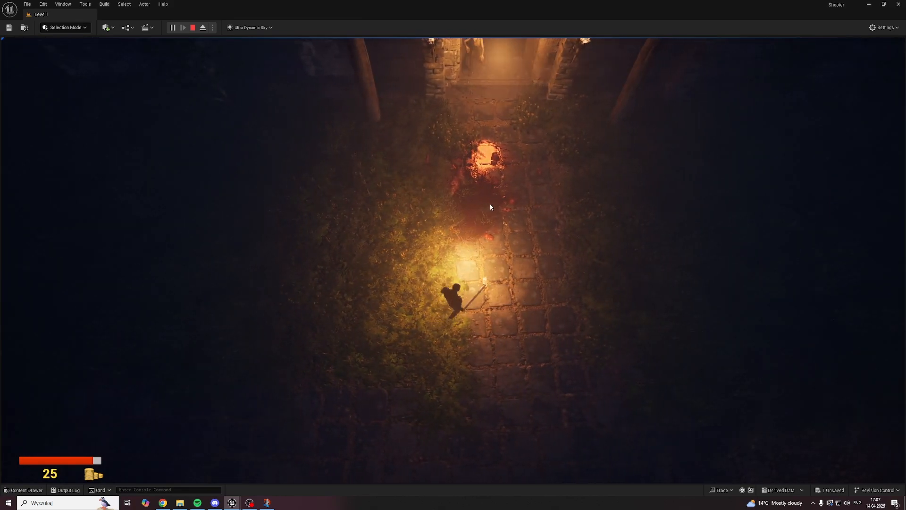
left_click(472, 203)
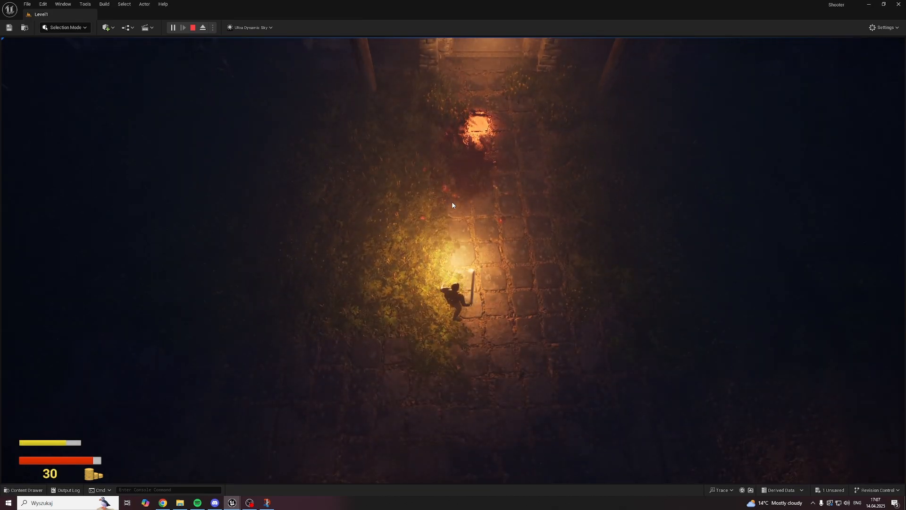
key("Escape")
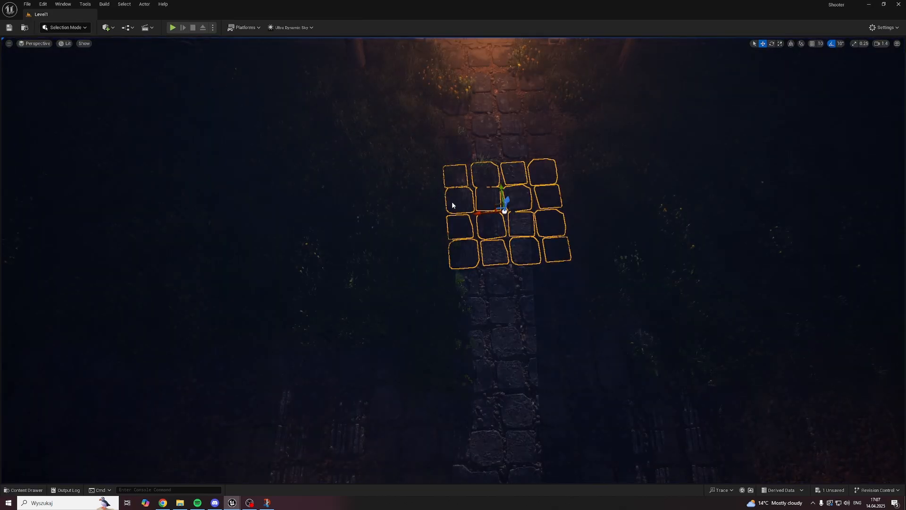
Step: Run the level again, attack the zombie coming out of the gateway to review its blood splatter, and stop playing
right_click_drag(444, 203, 491, 205)
left_click(420, 209)
key("s")
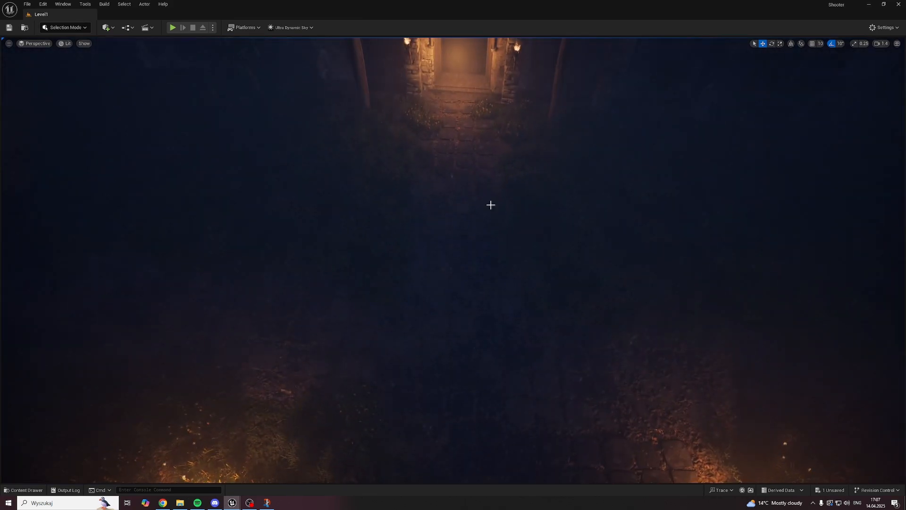
left_click(175, 28)
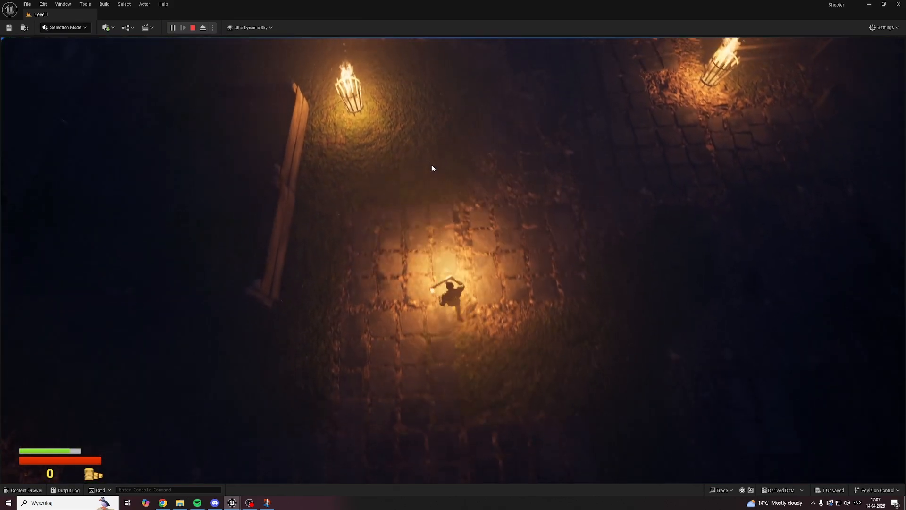
key("w")
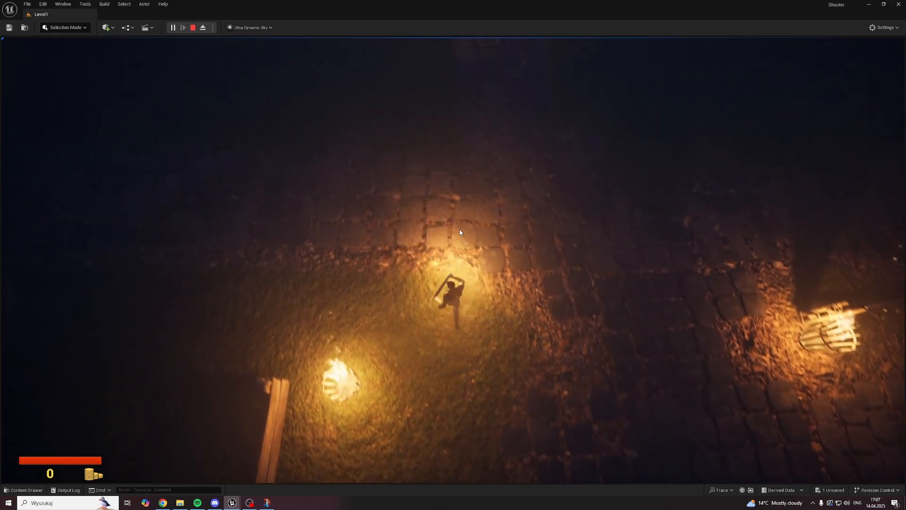
key("w")
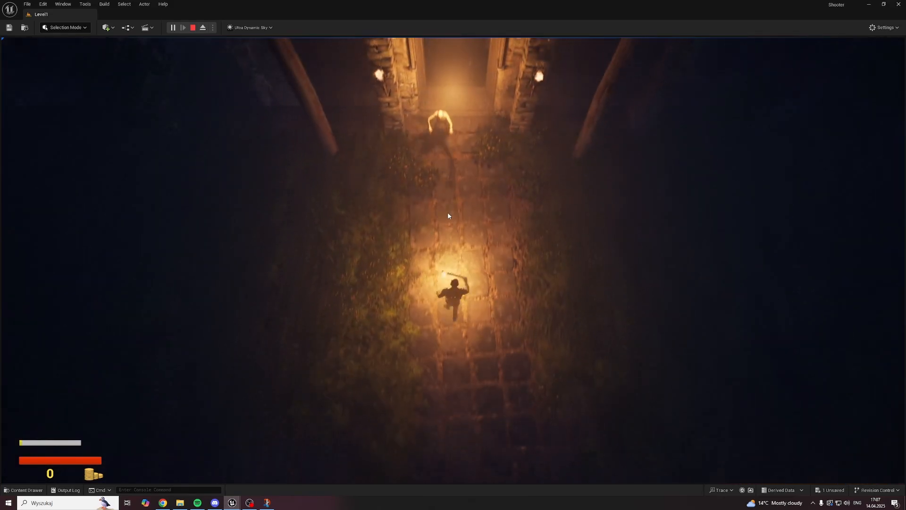
key("w")
left_click(444, 211)
key("s")
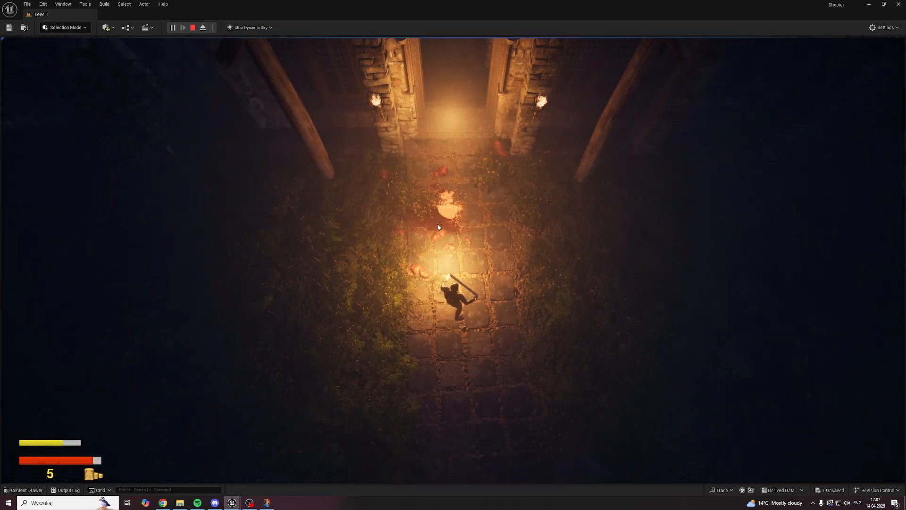
key("Escape")
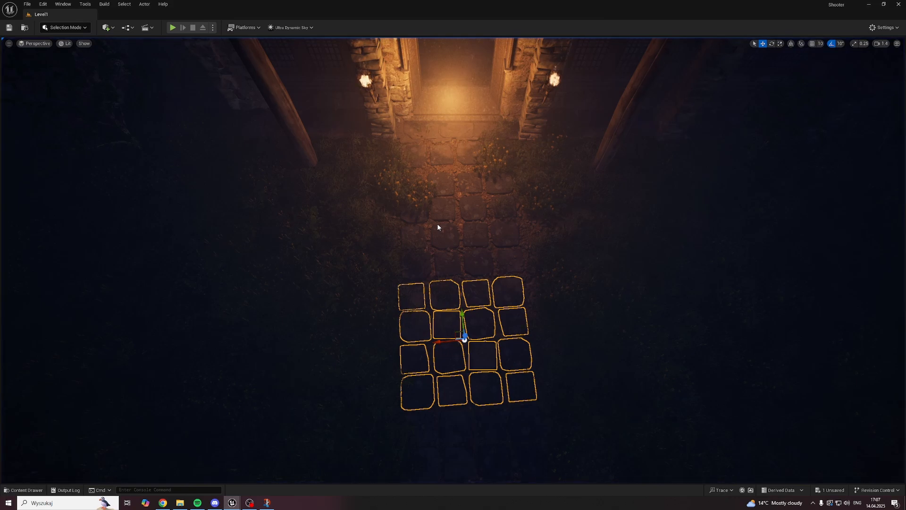
Step: Hide the editor icons and selection outlines along the path to the gateway with Game View
right_click_drag(495, 224, 495, 225)
key("w")
scroll(495, 224, "down", 1)
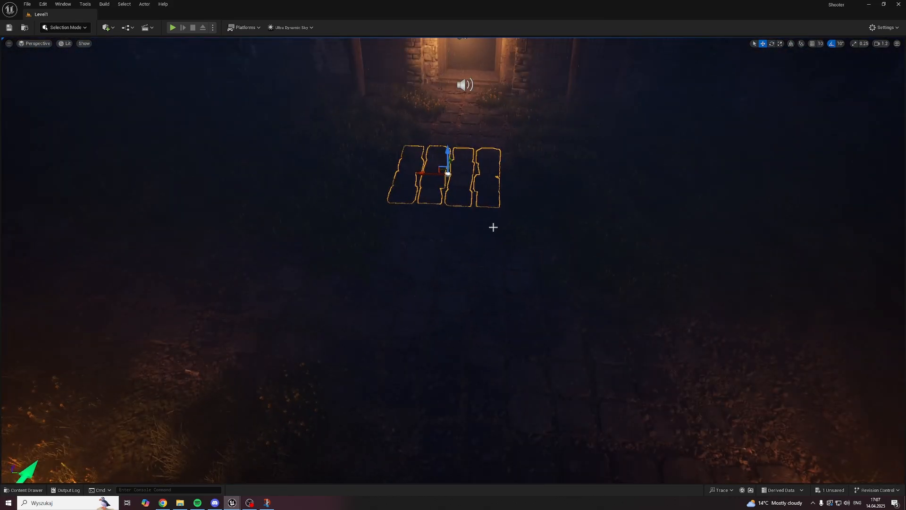
key("g")
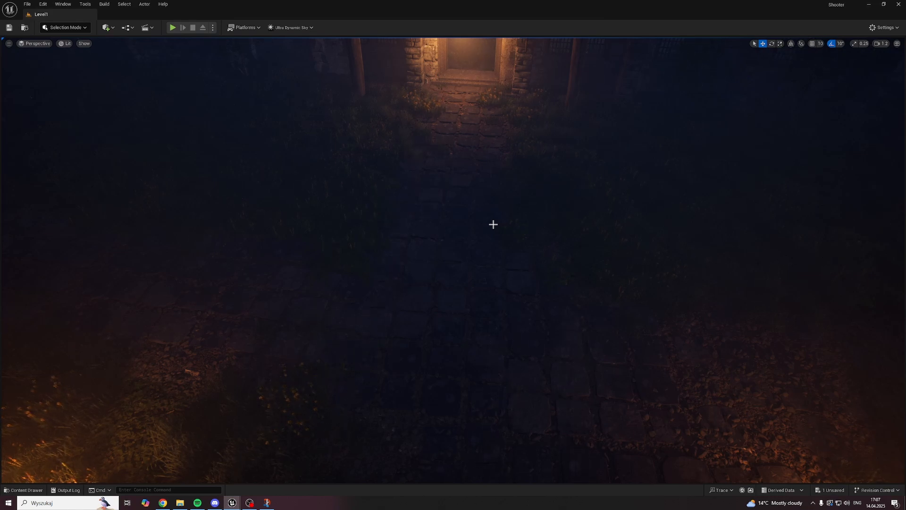
Step: Create a Niagara System in the __Main/Test folder based on the DirectionalBurst system template, keeping the default name
key("ctrl+space")
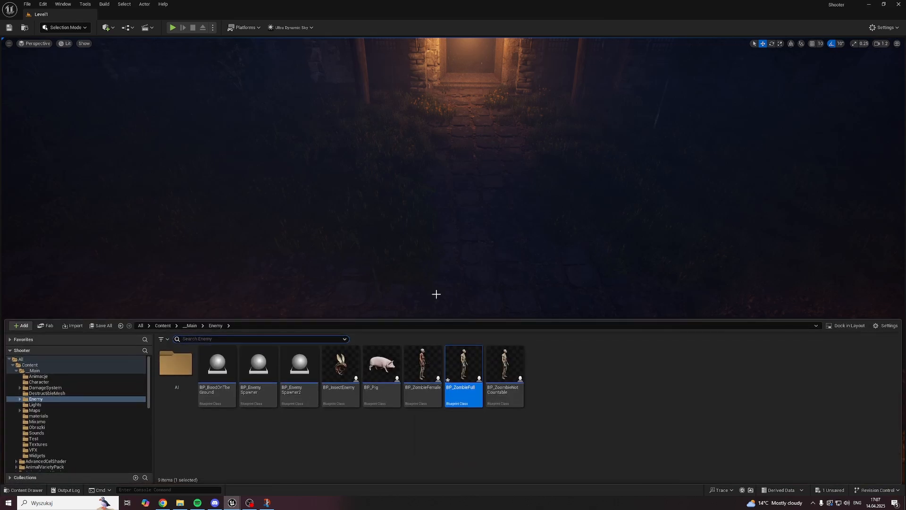
left_click(114, 439)
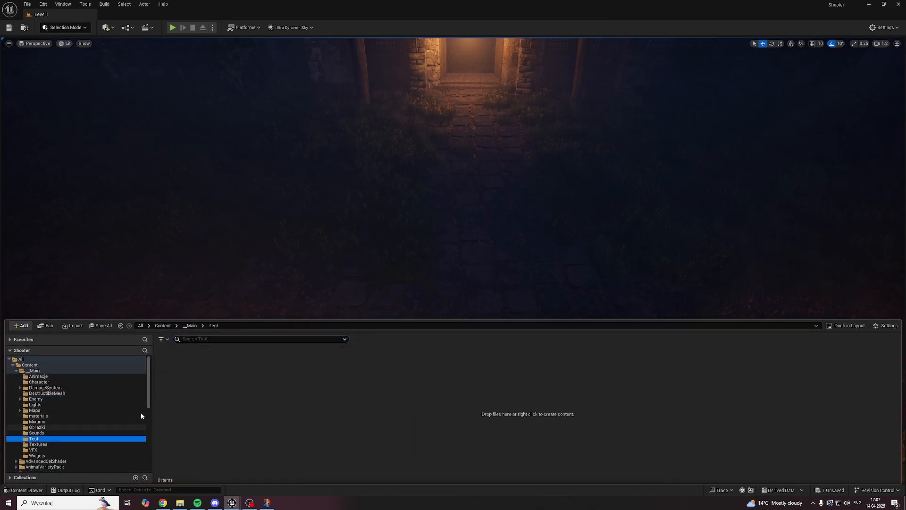
right_click(205, 377)
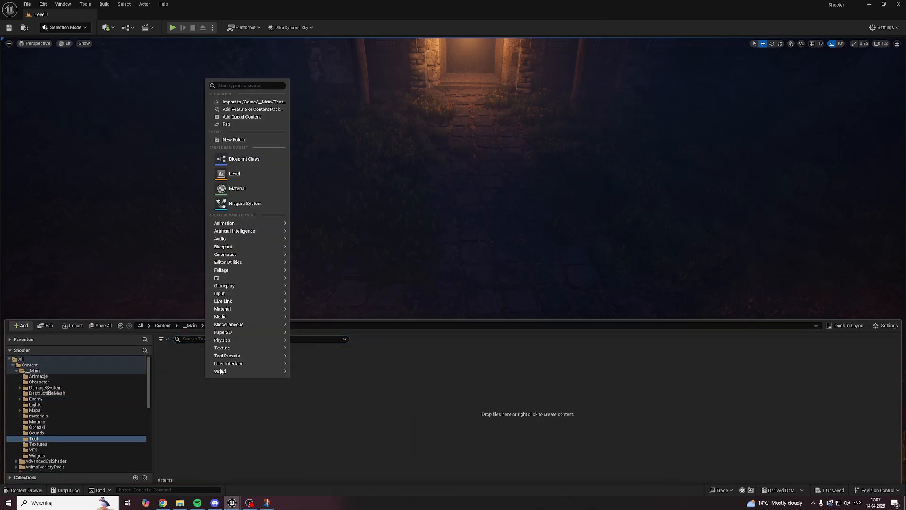
left_click(255, 205)
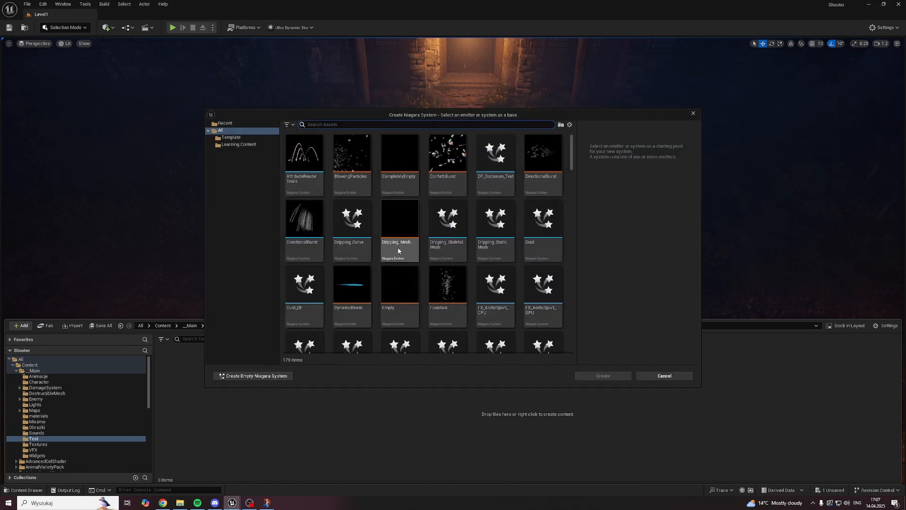
double_click(304, 221)
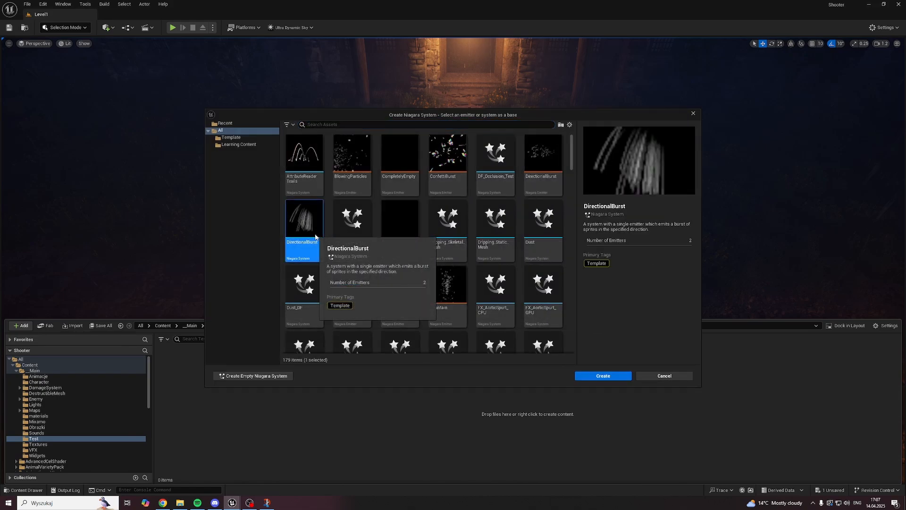
key("Return")
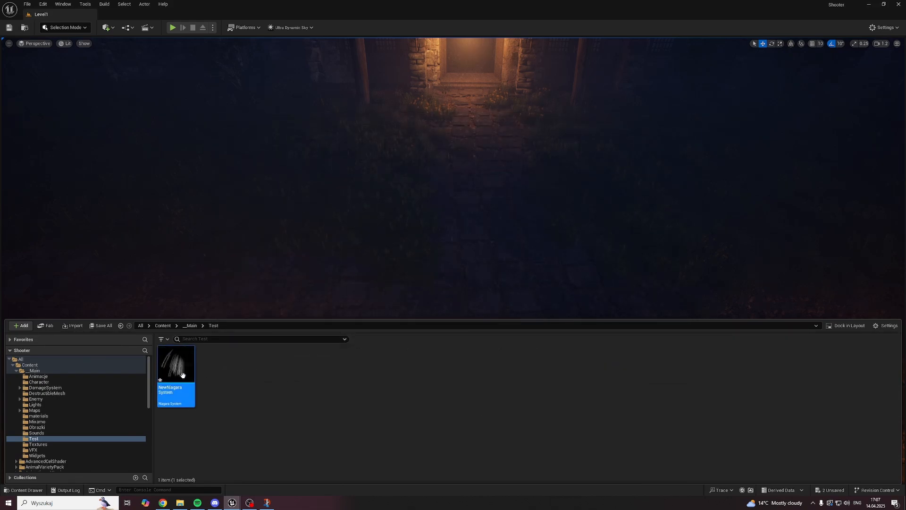
Step: Open the new Niagara System and delete its LocationBasedRibbon emitter
double_click(186, 375)
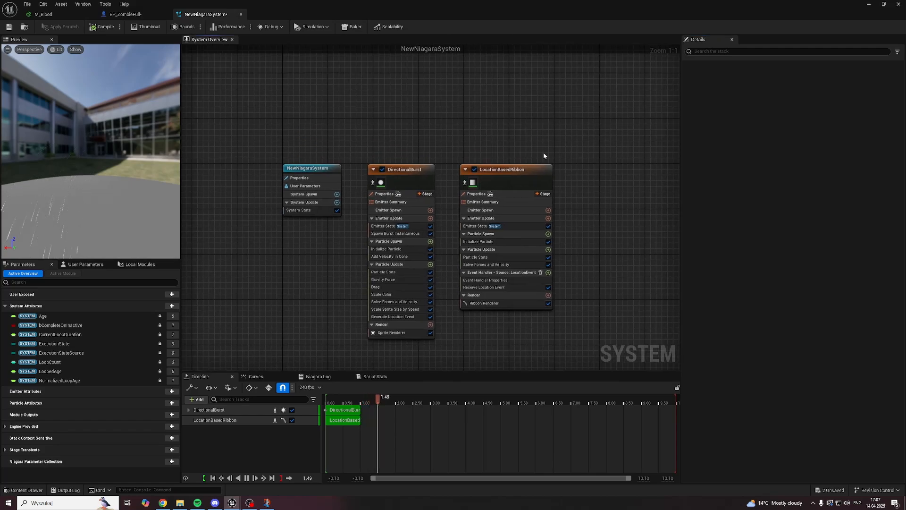
left_click(417, 171)
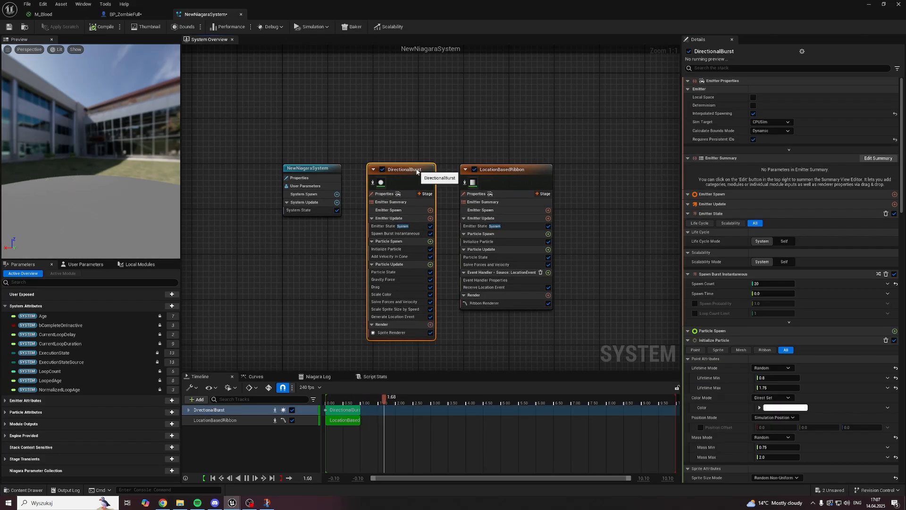
left_click(528, 168)
key("Delete")
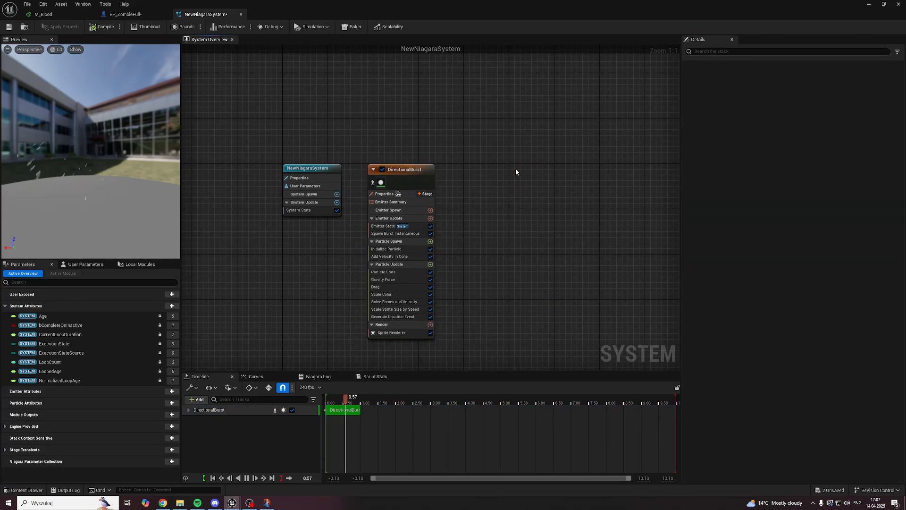
Step: Add an empty emitter in the free graph space beside the NewNiagaraSystem node
right_click_drag(463, 165, 534, 180)
left_click(491, 185)
right_click_drag(467, 183, 510, 150)
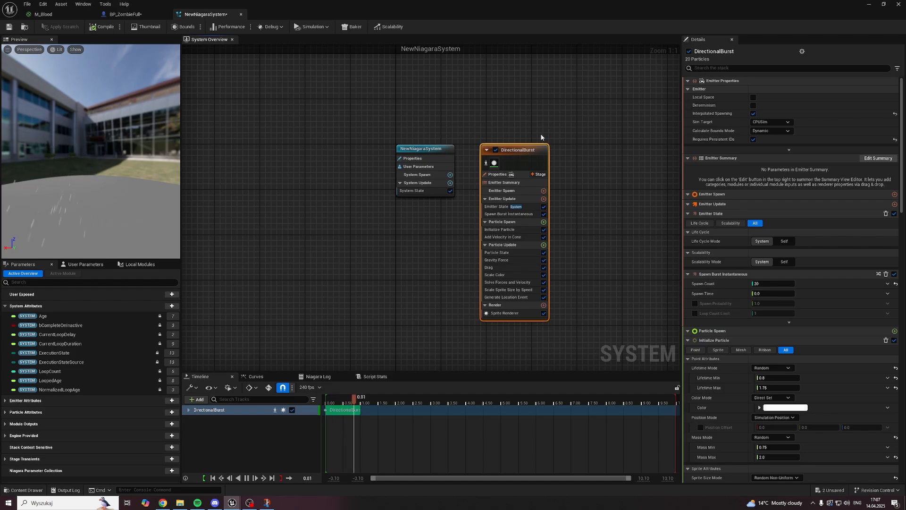
right_click_drag(324, 166, 410, 169)
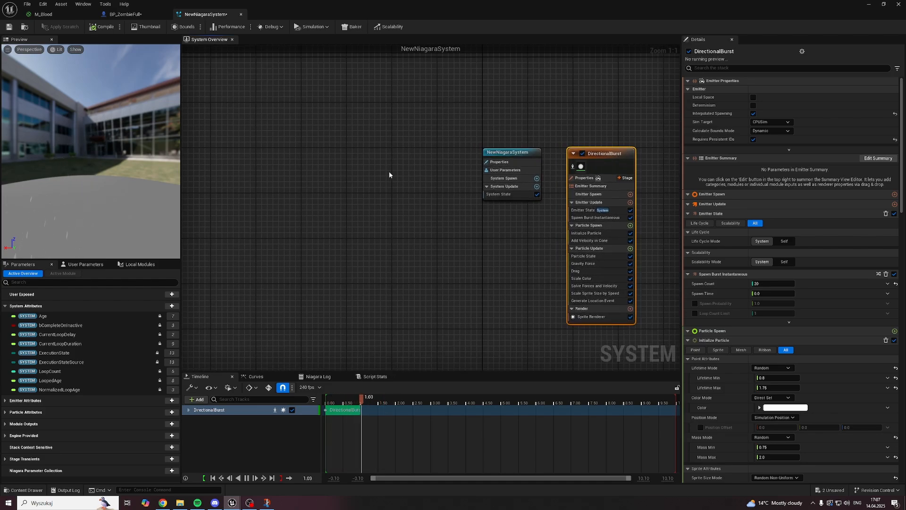
right_click(389, 175)
left_click(413, 194)
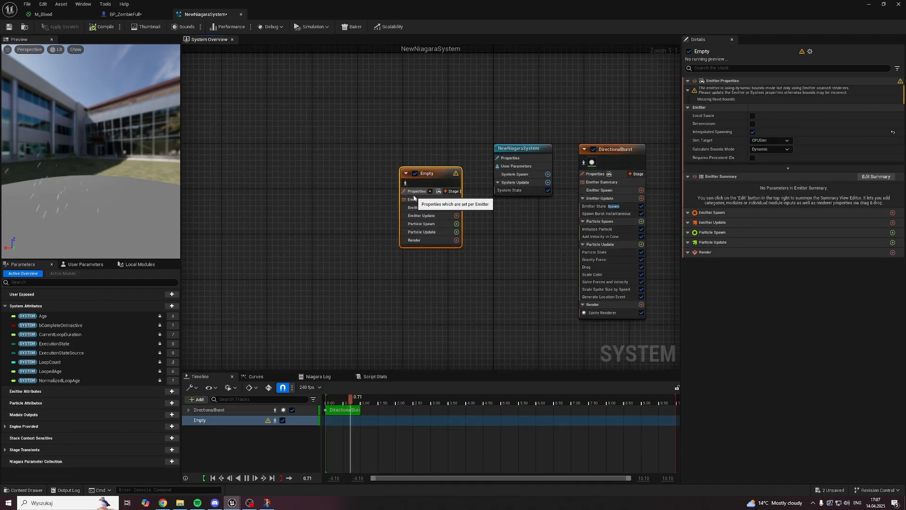
Step: Move the Empty emitter node farther from the NewNiagaraSystem node and scrub the preview timeline
double_click(427, 175)
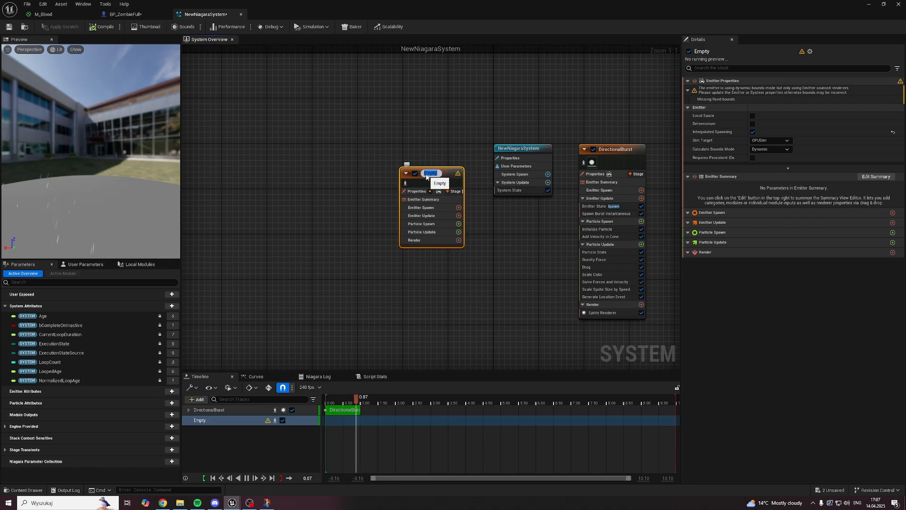
left_click(432, 145)
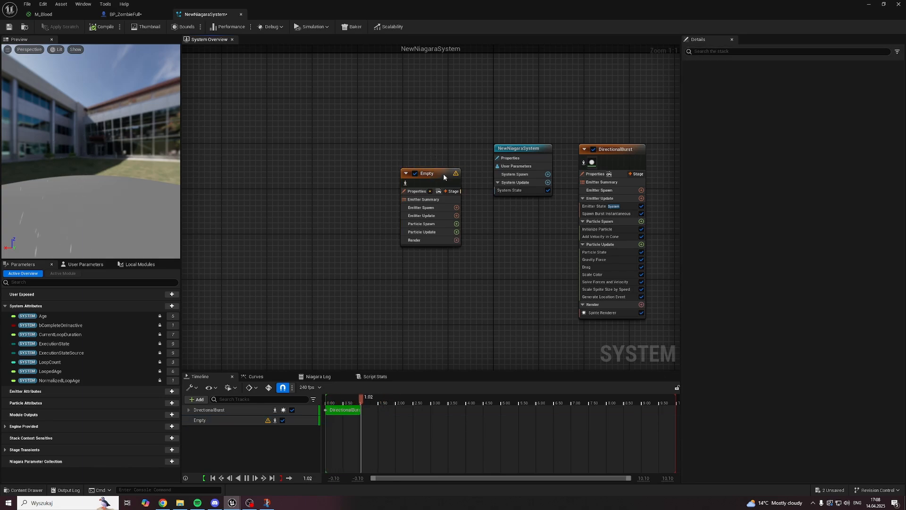
left_click_drag(444, 174, 418, 166)
left_click(369, 398)
left_click(339, 402)
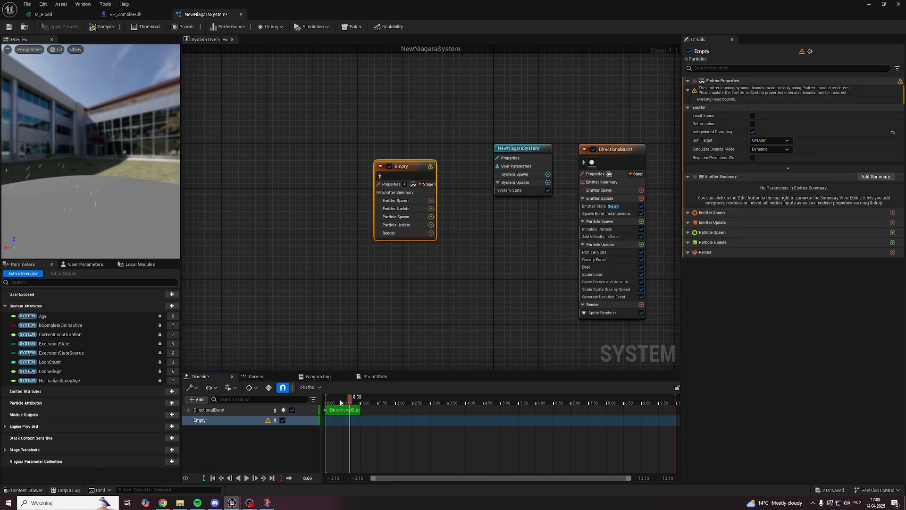
right_click_drag(445, 147, 301, 148)
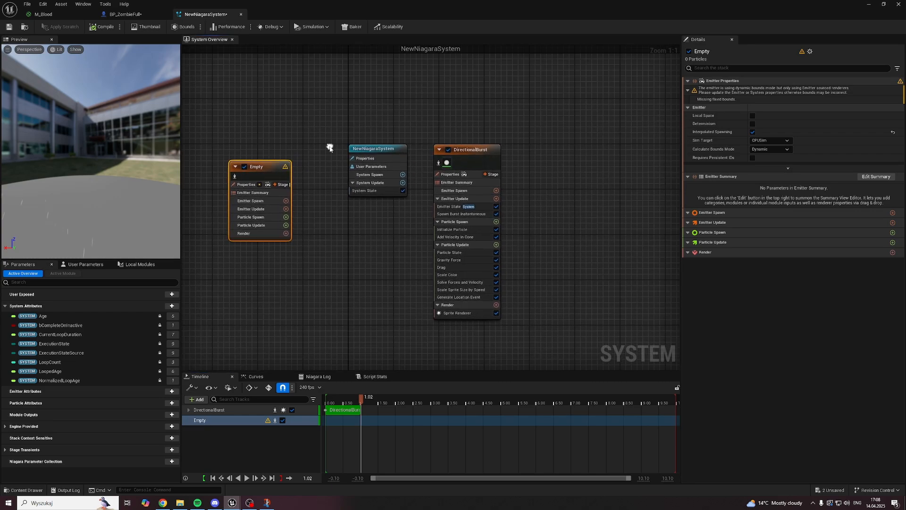
Step: Scrub the timeline to preview the burst, and inspect the settings of the DirectionalBurst and Empty emitters
left_click(485, 156)
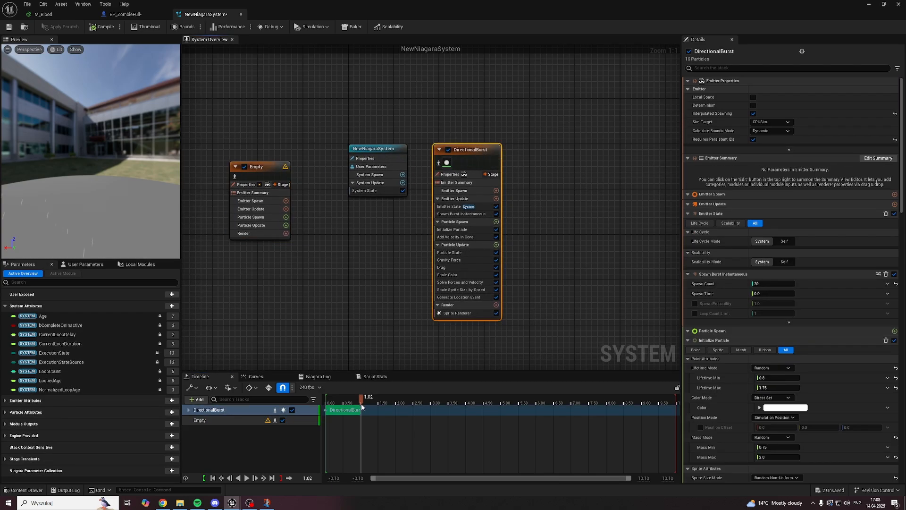
left_click_drag(362, 406, 340, 401)
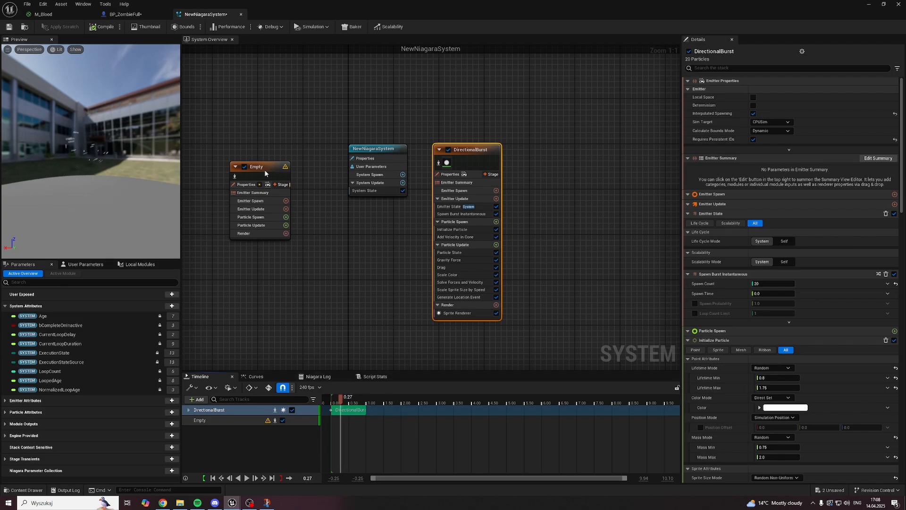
left_click(264, 169)
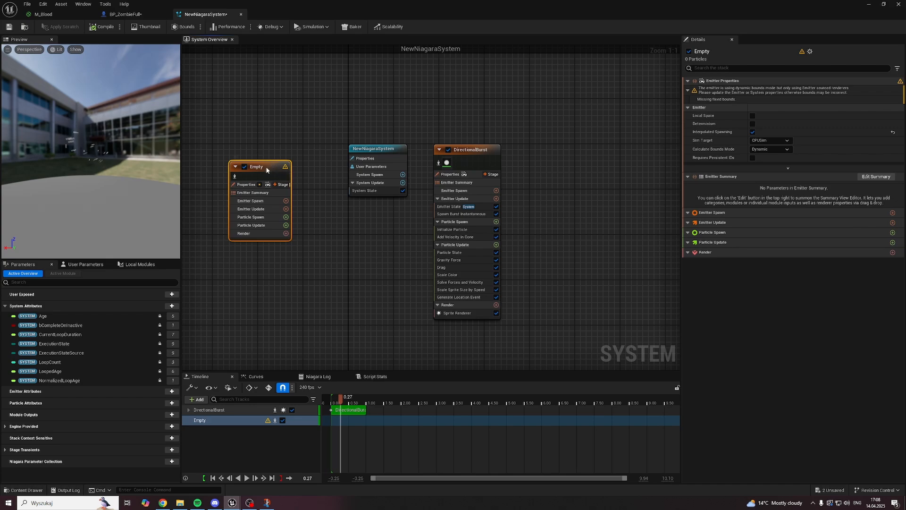
left_click(474, 151)
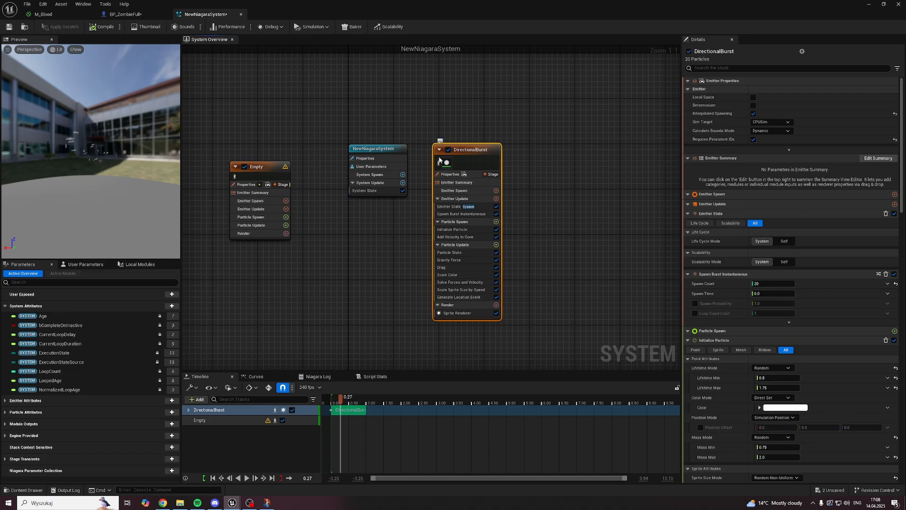
Step: Set the NewNiagaraSystem node's Inactive Response to Kill (System and Emitters Die Immediately), keep Loop Behavior at Once, and set Loop Duration to 3.0
left_click(379, 149)
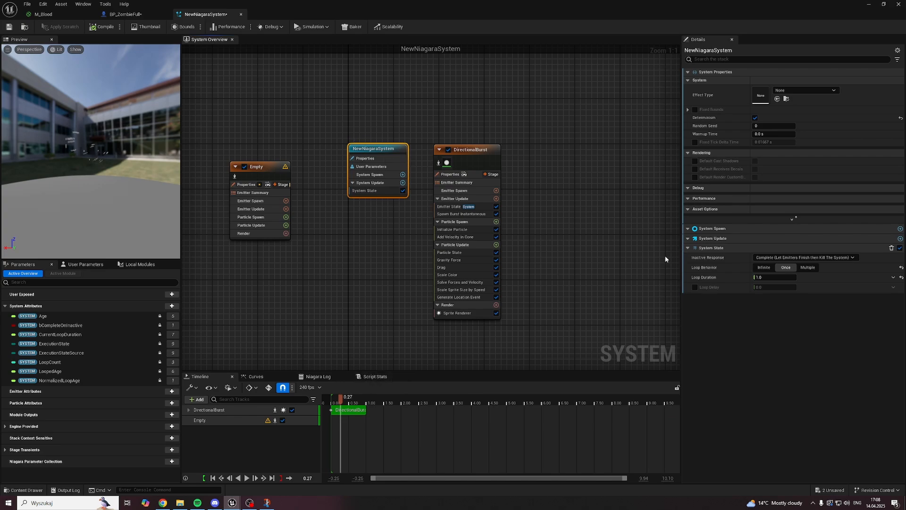
left_click(772, 257)
left_click(786, 267)
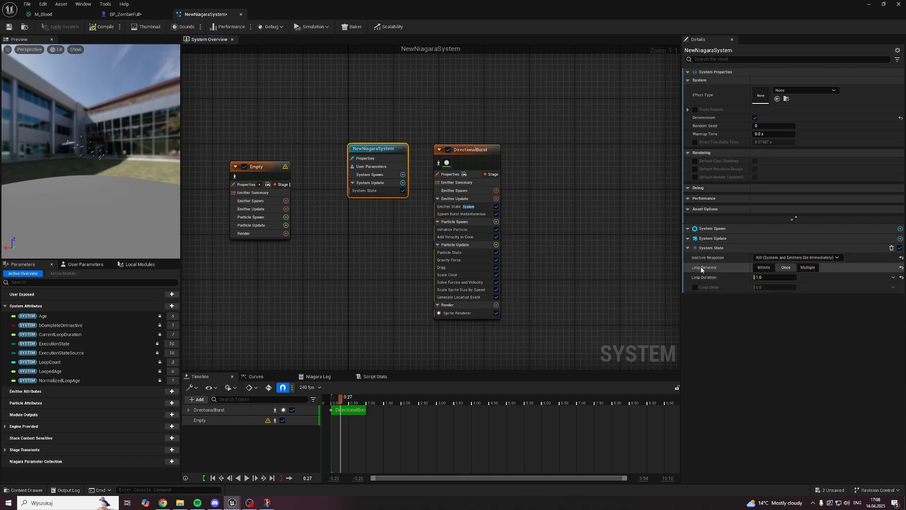
left_click(773, 268)
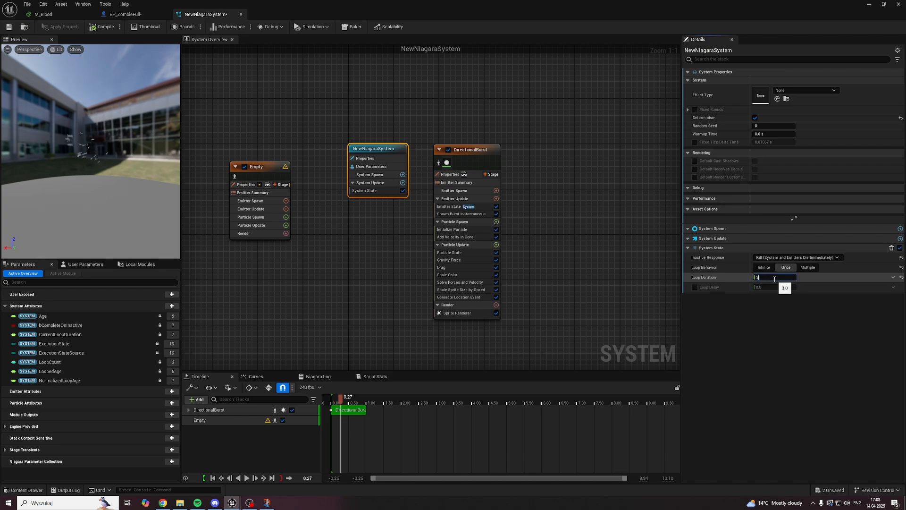
left_click(767, 337)
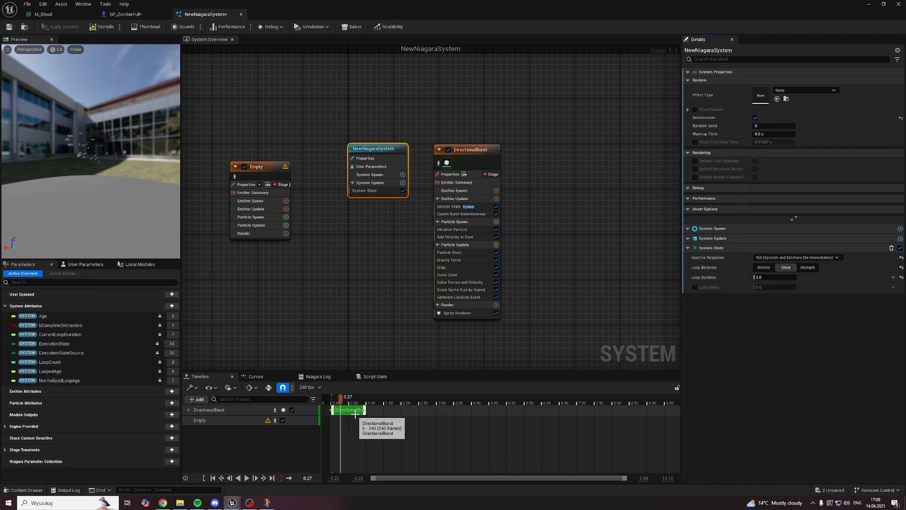
Step: Extend the DirectionalBurst section in the timeline to about 3 seconds and save the Niagara System
left_click_drag(366, 409, 435, 419)
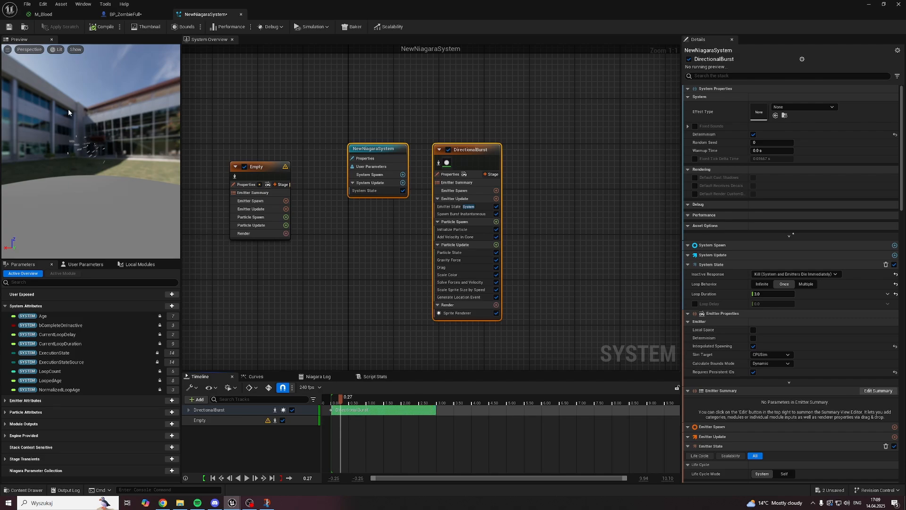
left_click(8, 26)
left_click(482, 151)
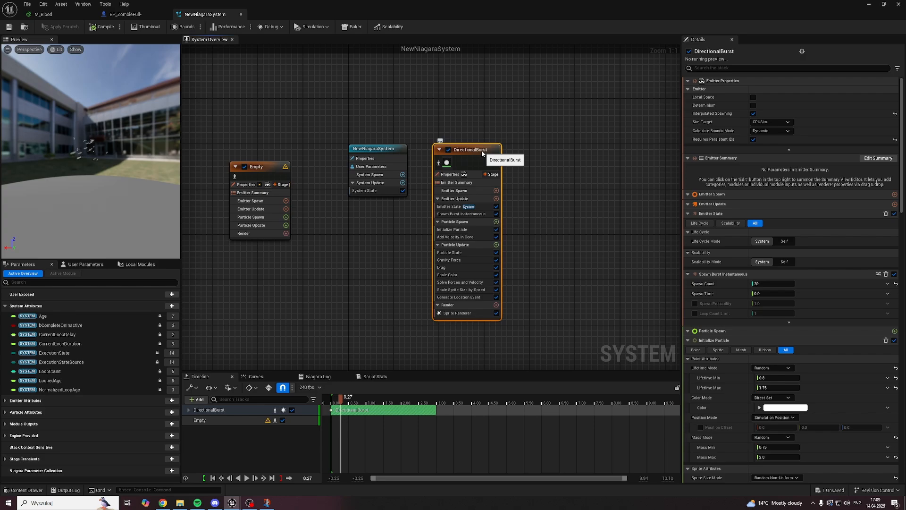
Step: Select DirectionalBurst's Sprite Renderer, open M_Blood from the __Main/materials folder to examine its graph, and return to the Niagara System
left_click(460, 313)
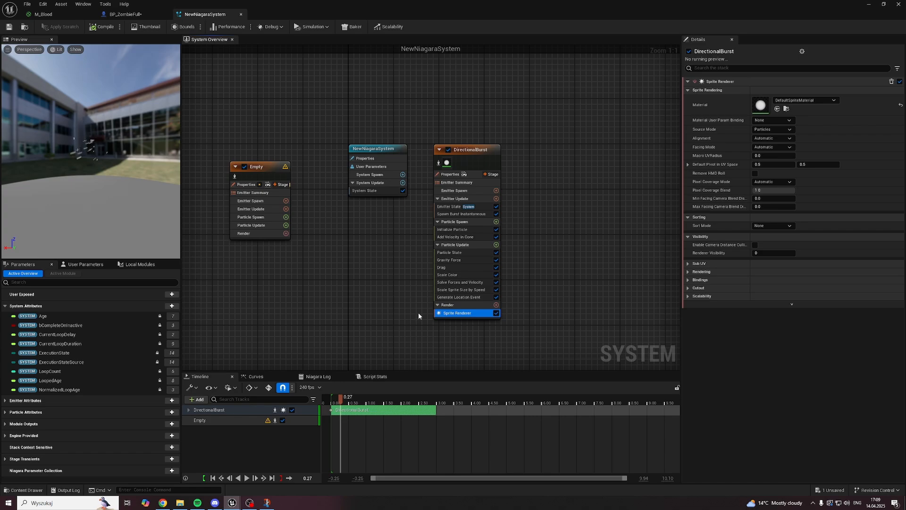
key("ctrl+space")
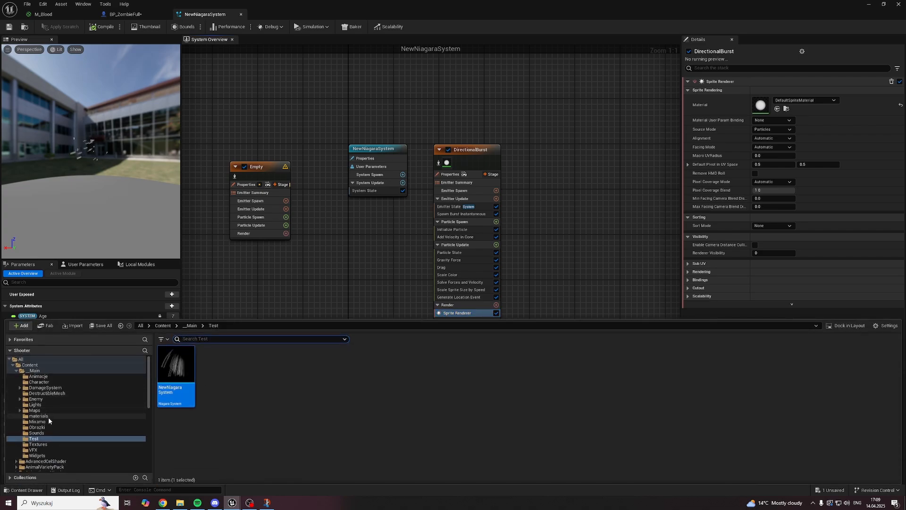
left_click(48, 416)
double_click(186, 389)
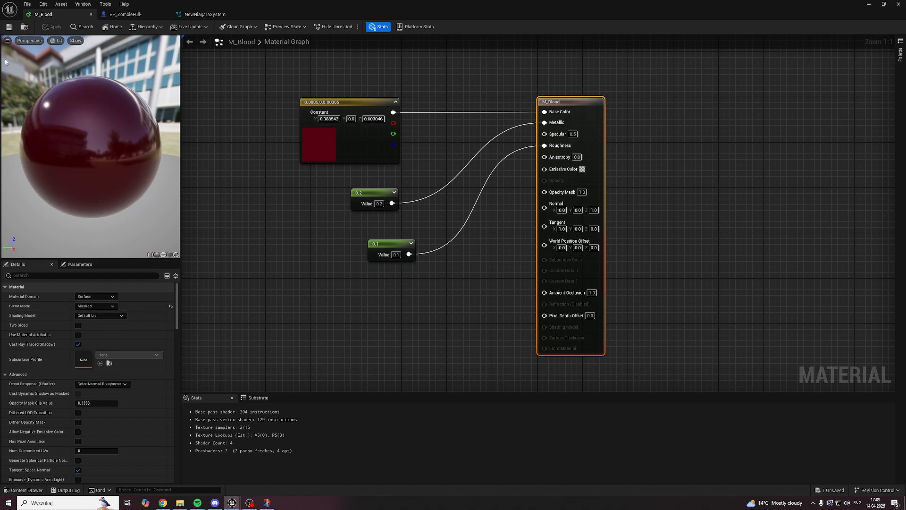
left_click(138, 16)
left_click(210, 15)
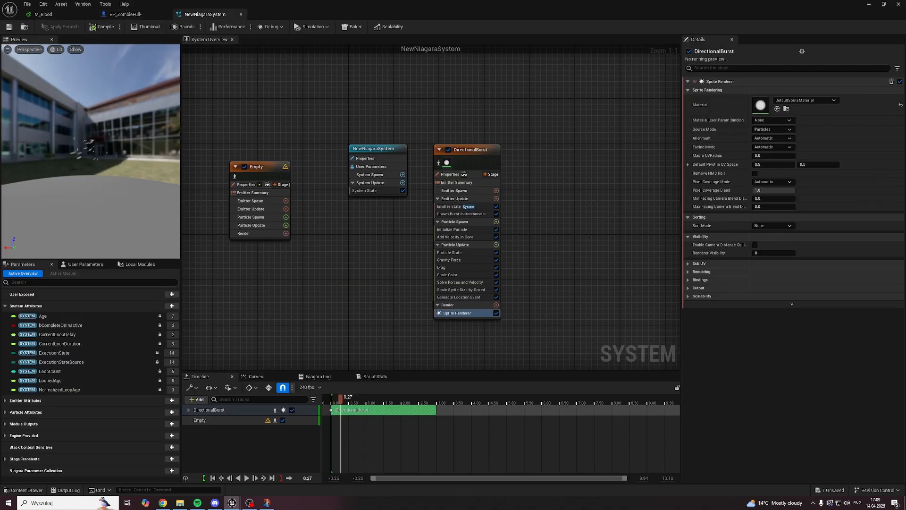
Step: Assign M_Blood_Inst as the Sprite Renderer's material and scrub the timeline to preview it
right_click_drag(342, 303, 348, 281)
key("ctrl+space")
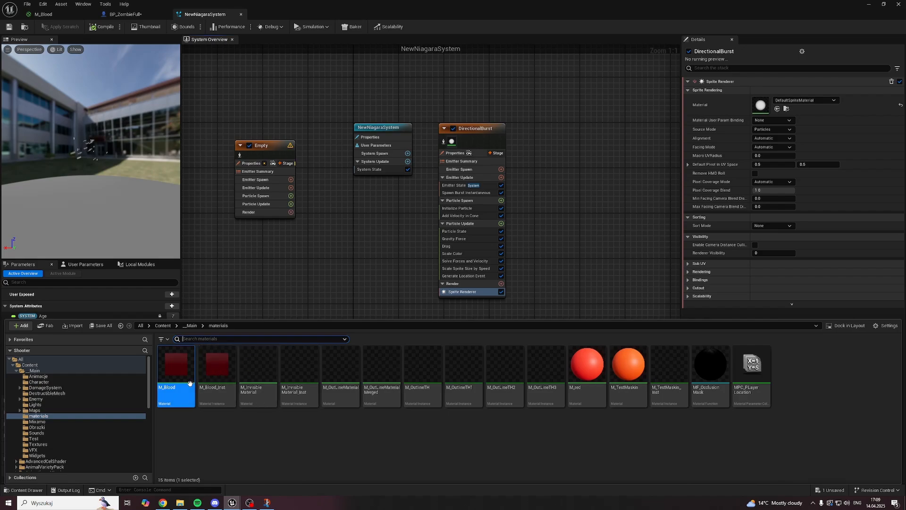
left_click(216, 371)
left_click(779, 109)
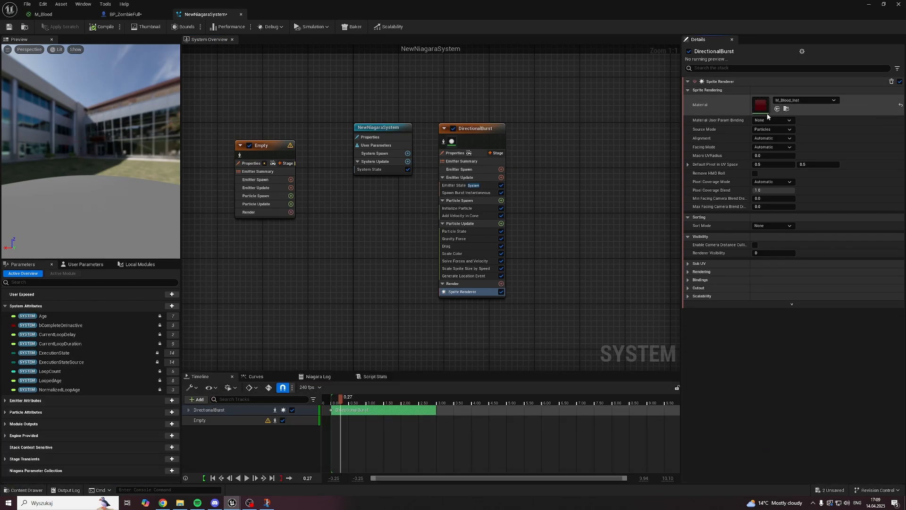
mouse_move(342, 401)
left_mouse_down()
mouse_move(373, 400)
mouse_move(347, 401)
left_mouse_up()
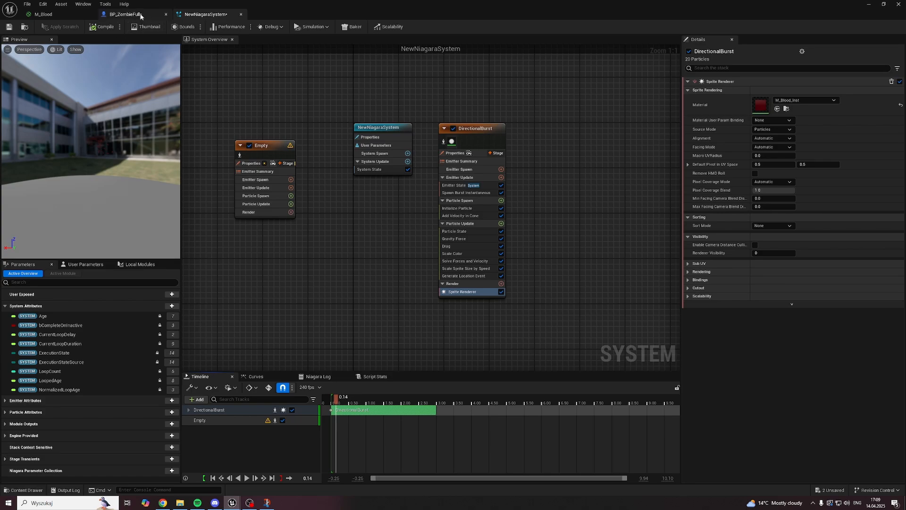
Step: In BP_ZombieFull, set the Spawn System at Location node's System Template to NewNiagaraSystem from the __Main/Test folder, and compile
left_click(125, 14)
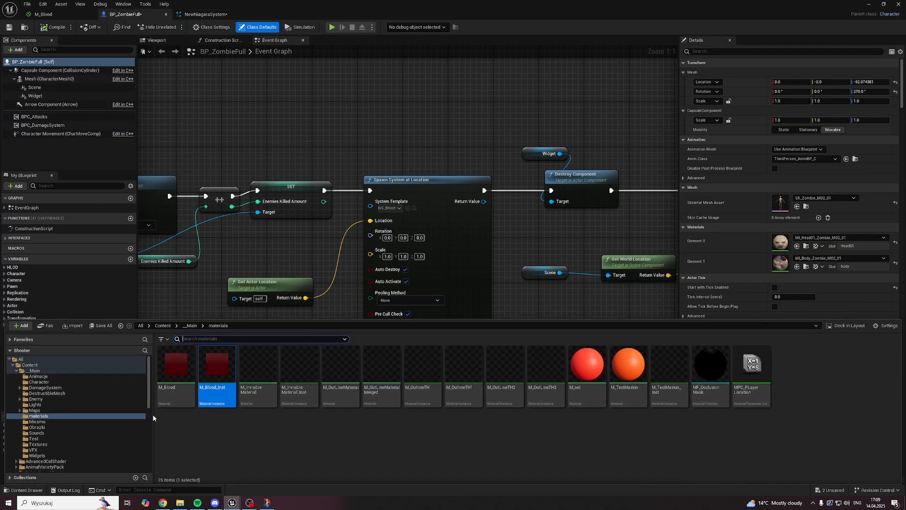
left_click(47, 440)
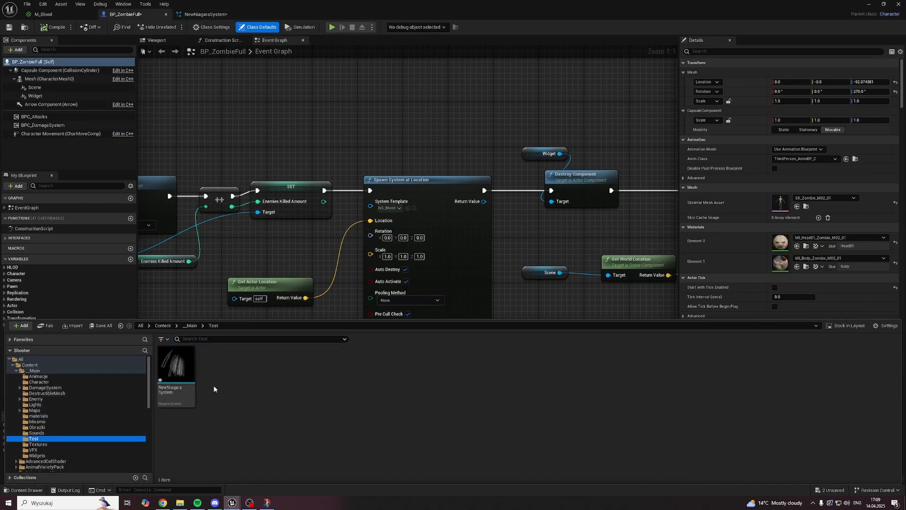
left_click(176, 370)
left_click(408, 208)
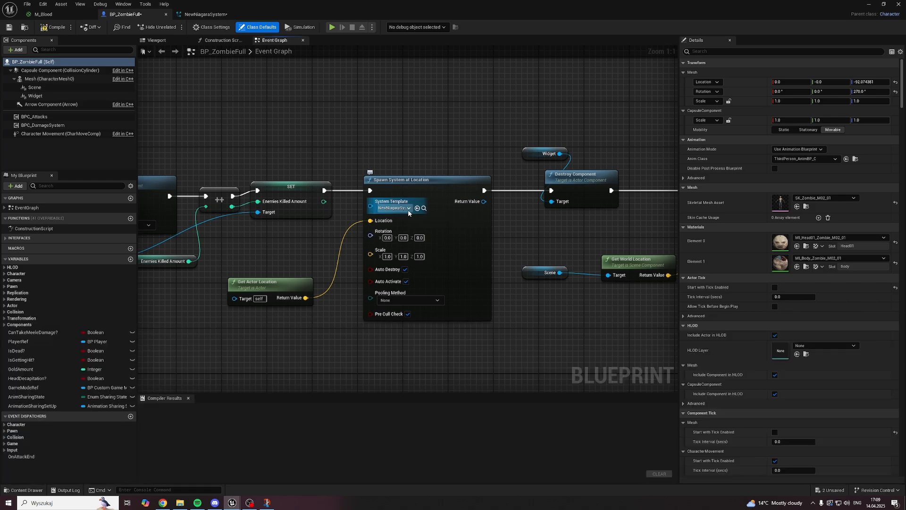
key("F7")
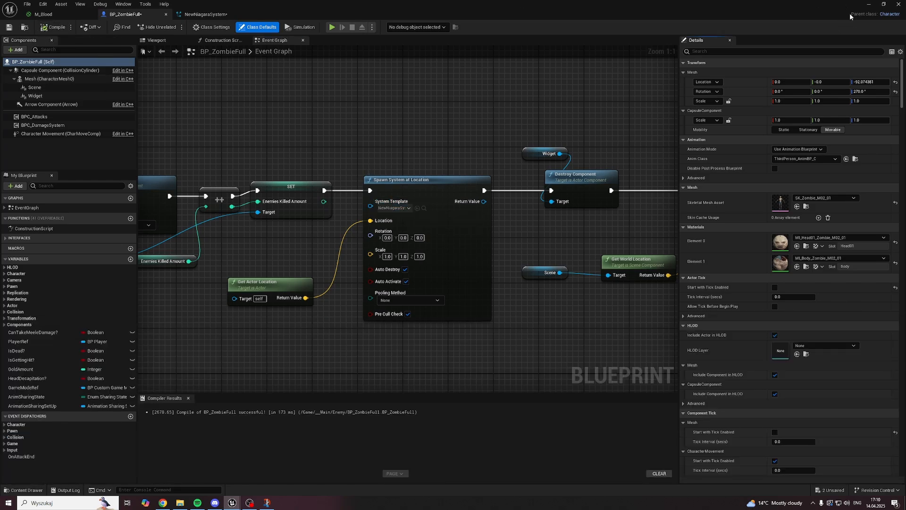
Step: Play Level1, move the character toward the gate and attack a zombie to test the blood effect, and stop the session
left_click(869, 5)
left_click(174, 29)
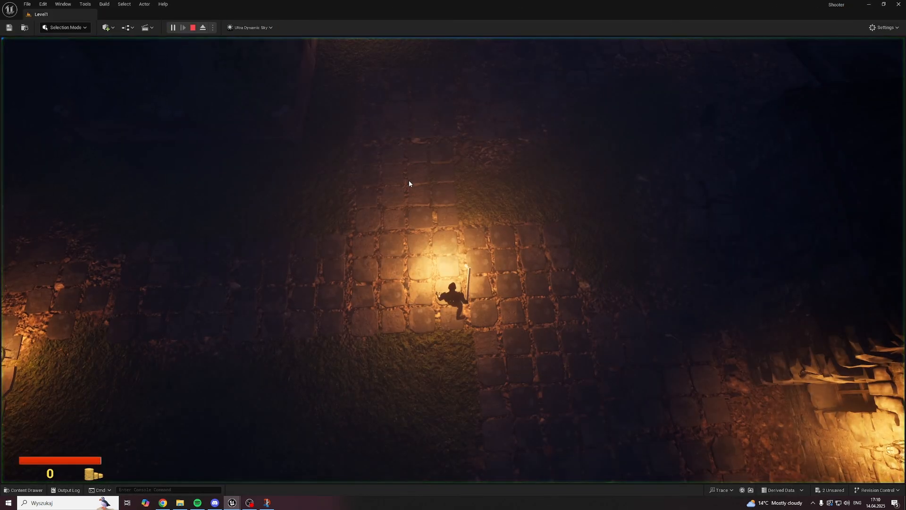
key("w")
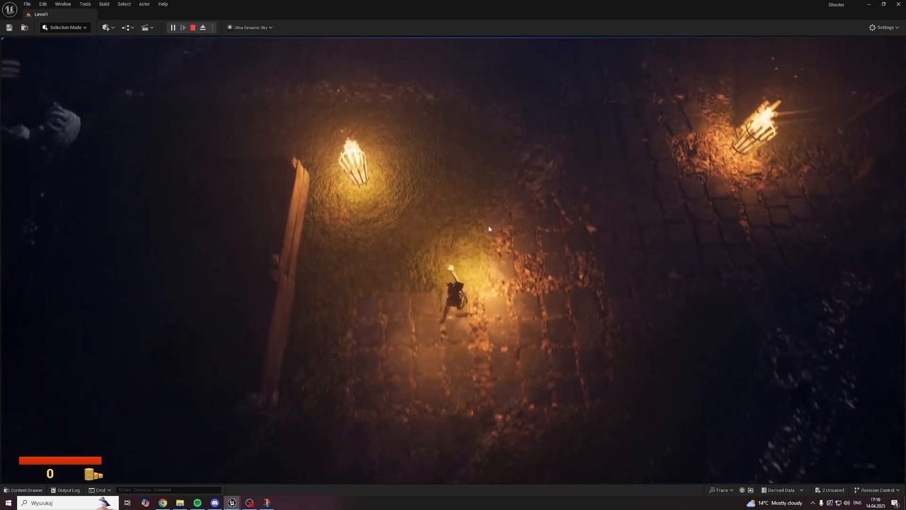
key("w")
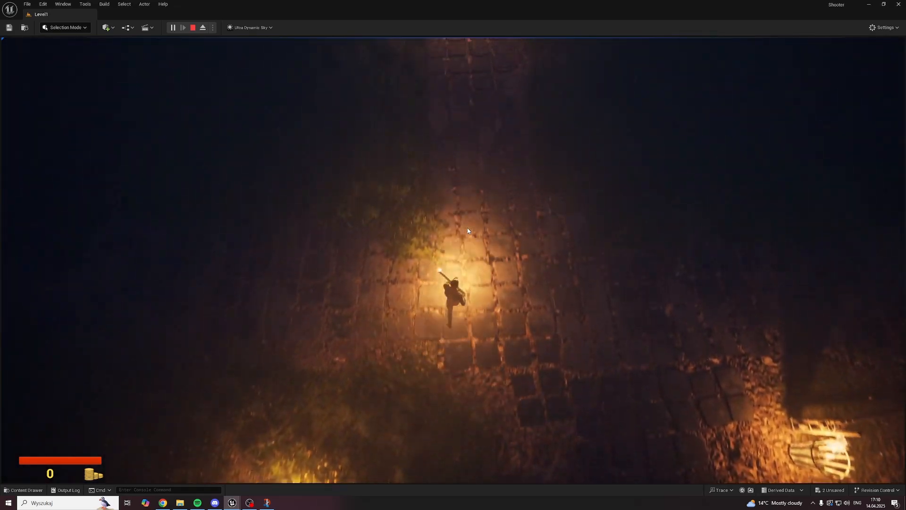
key("w")
left_click(453, 213)
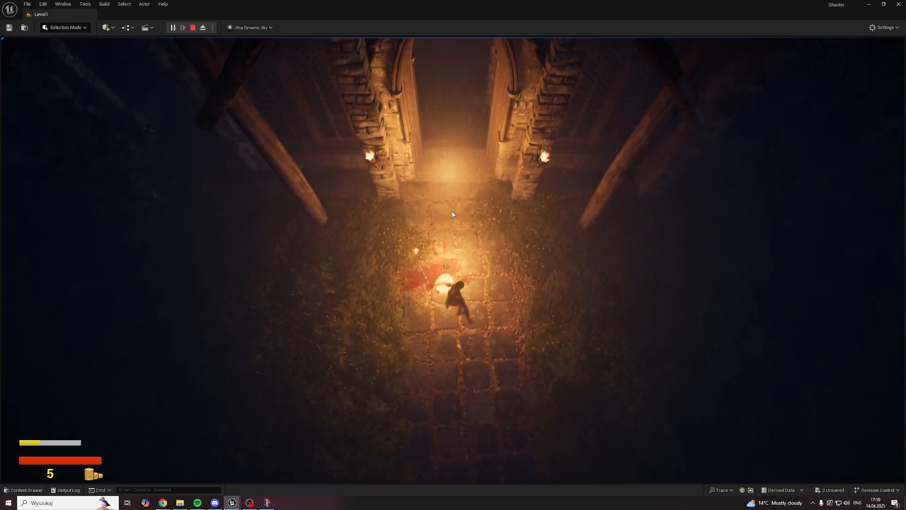
key("Escape")
Step: Return to the NewNiagaraSystem editor and set the Spawn Burst Instantaneous spawn count of DirectionalBurst to 600
mouse_move(280, 492)
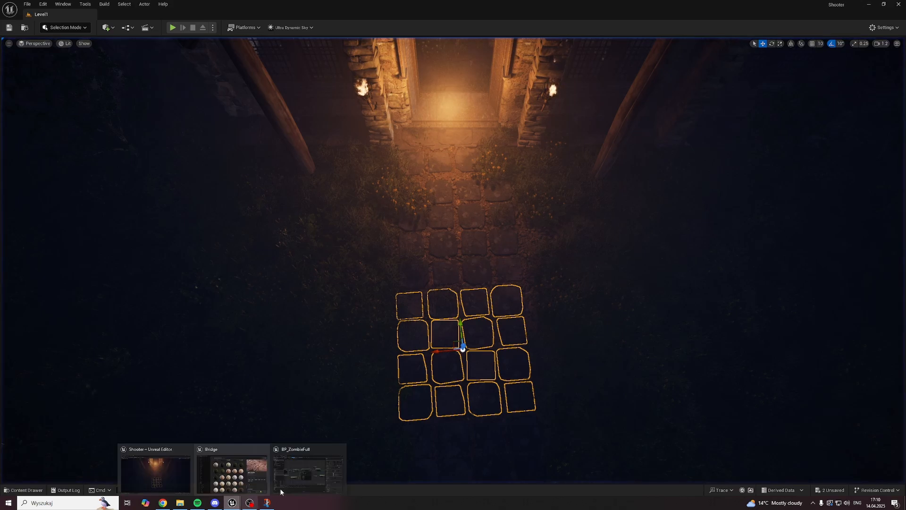
left_click(305, 472)
left_click(205, 14)
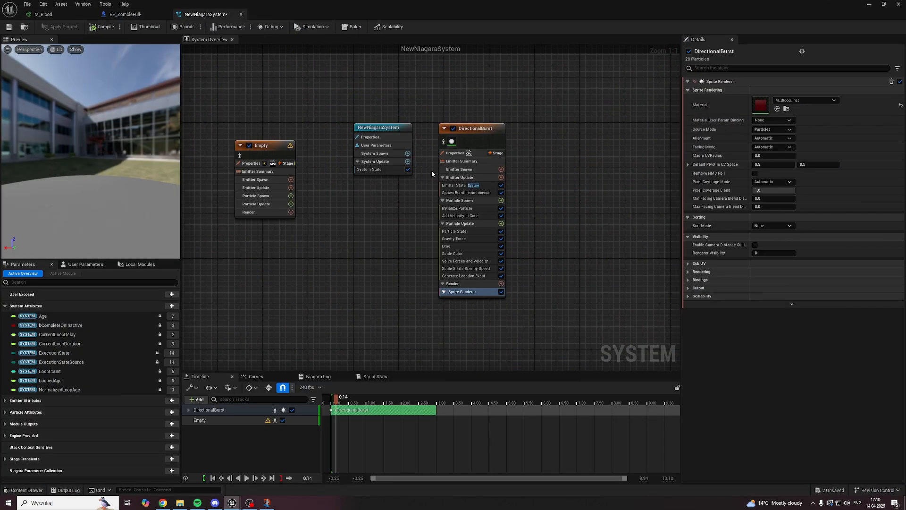
left_click(481, 130)
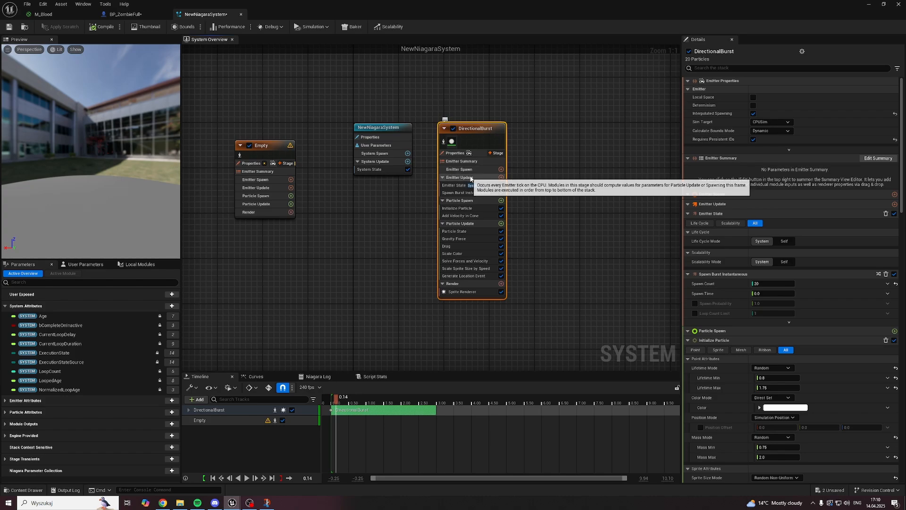
left_click(463, 193)
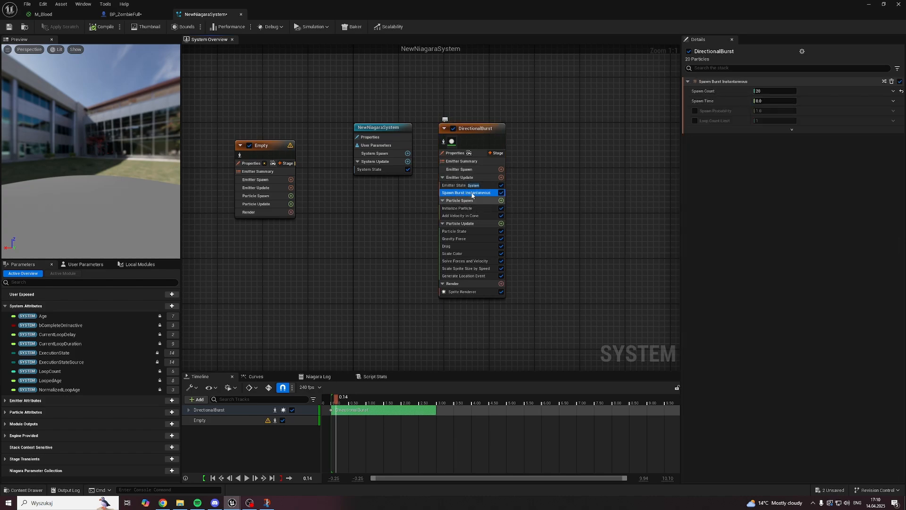
left_click(762, 91)
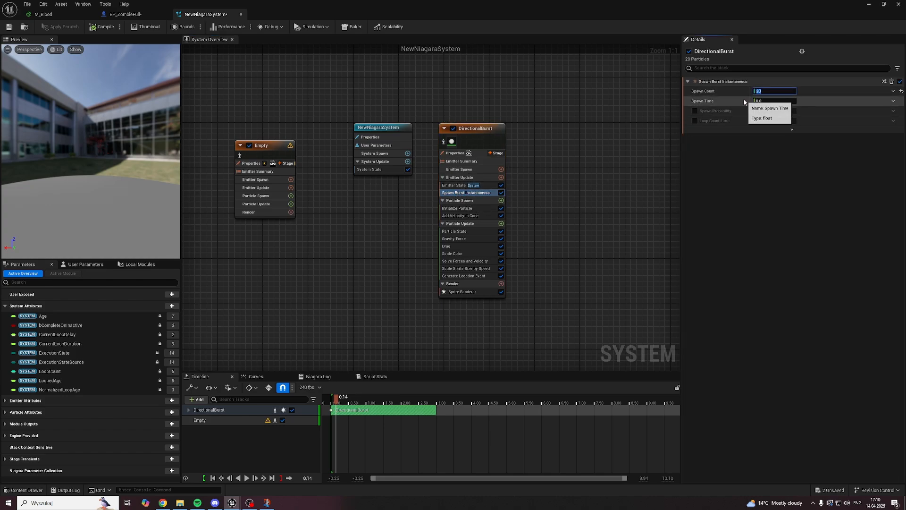
type("6")
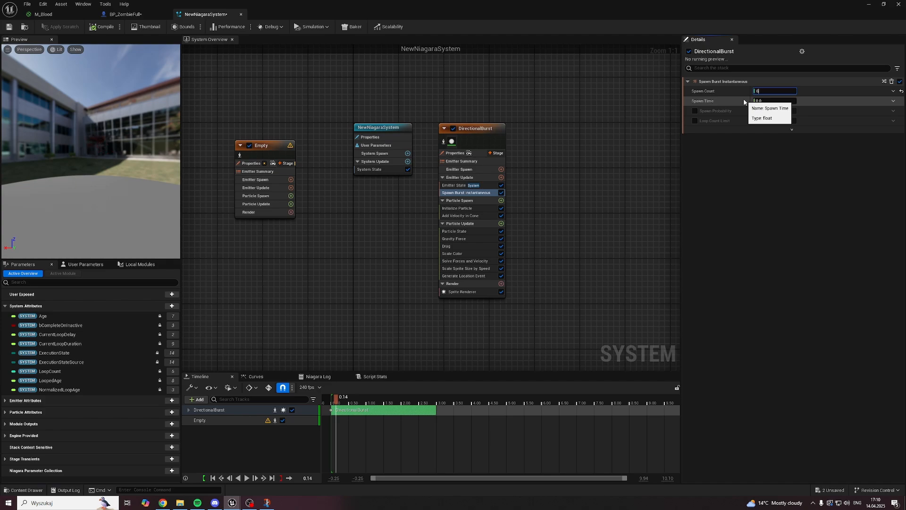
type("00")
key("Return")
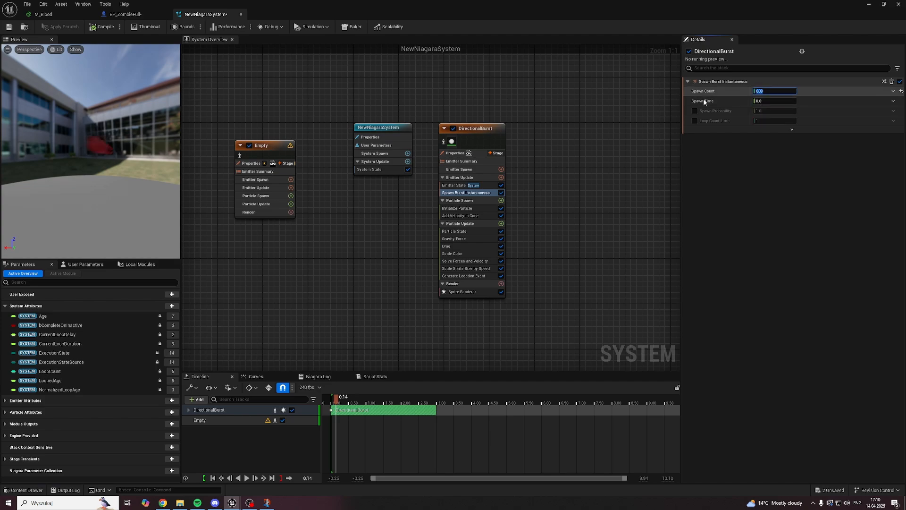
Step: In DirectionalBurst's Initialize Particle module, set Lifetime Mode to Direct Set and Sprite Size Mode to Uniform with size 4.0, and save
left_click(478, 208)
left_click(780, 109)
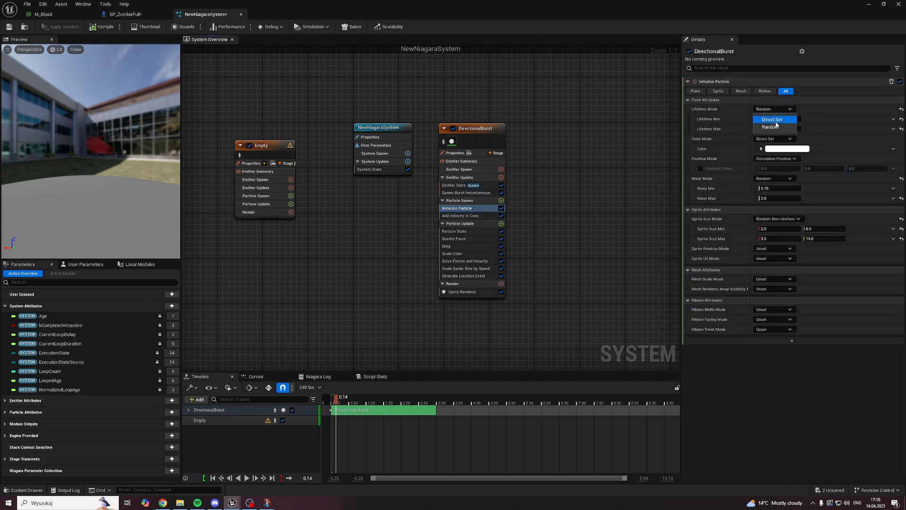
left_click(776, 121)
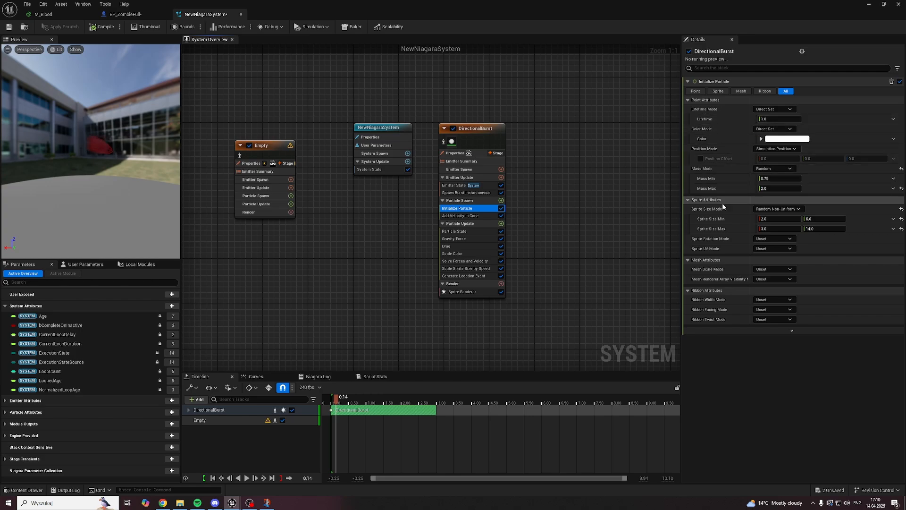
left_click(777, 209)
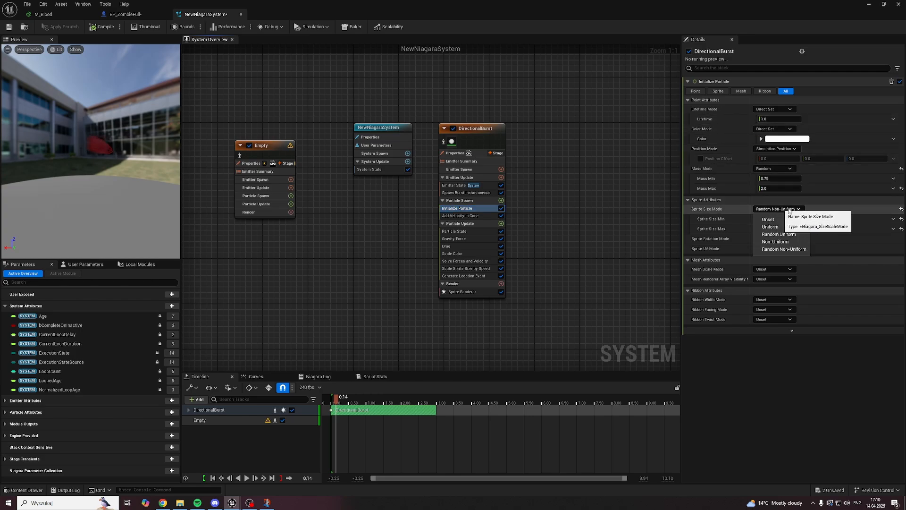
left_click(778, 227)
left_click(772, 219)
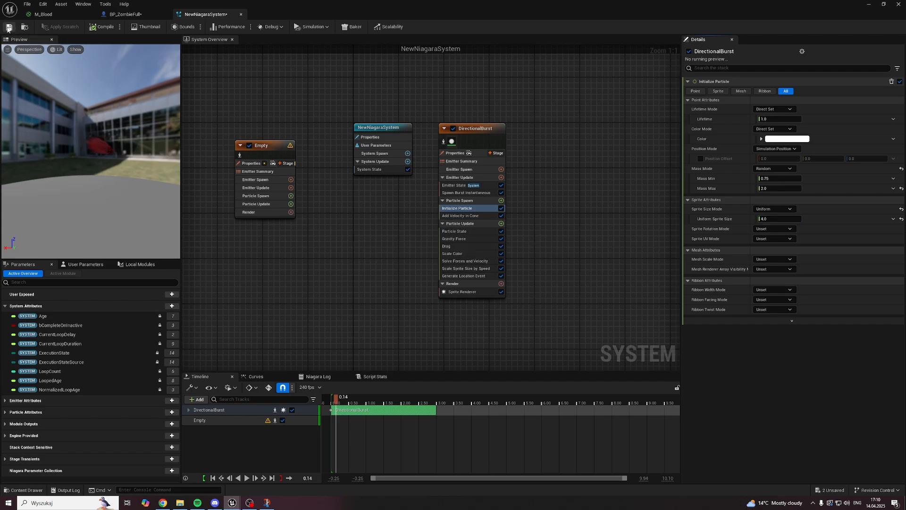
Step: Replace DirectionalBurst's Add Velocity in Cone module with an Add Velocity module in Particle Spawn, using the In Cone velocity mode
left_click(468, 216)
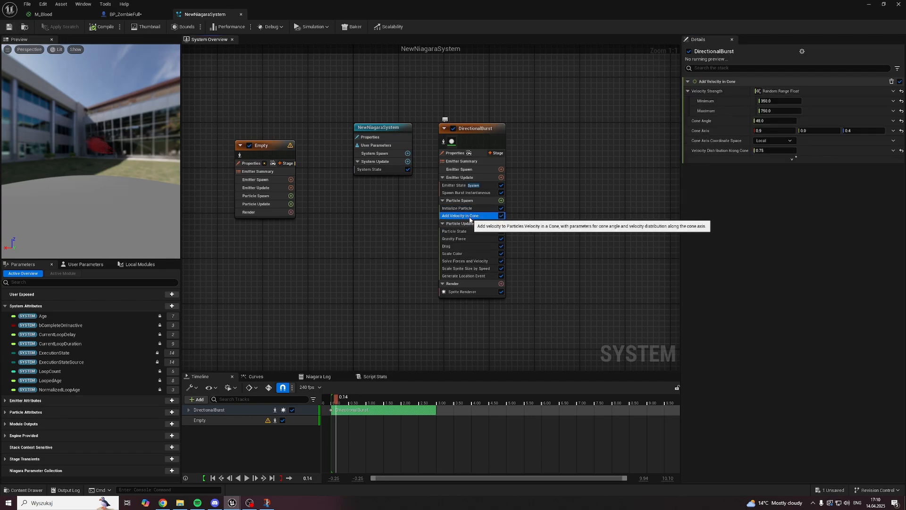
key("Delete")
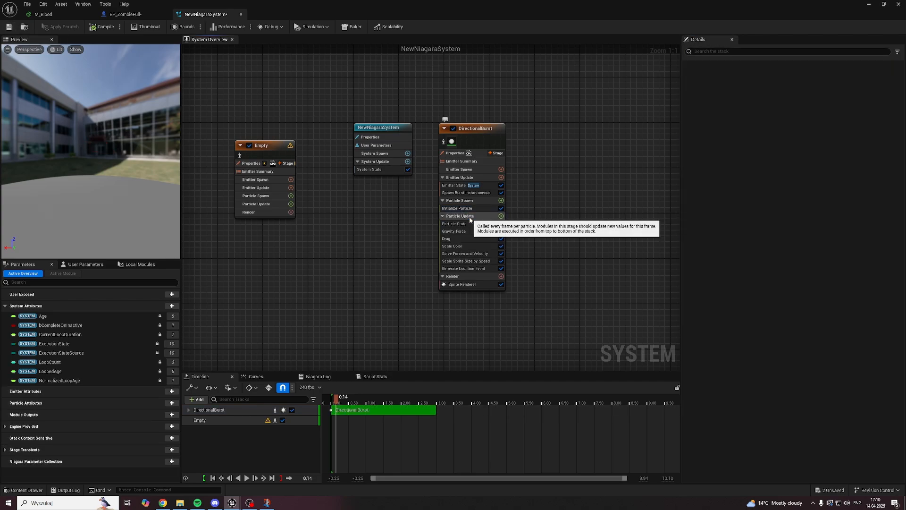
left_click(502, 200)
type("velocity")
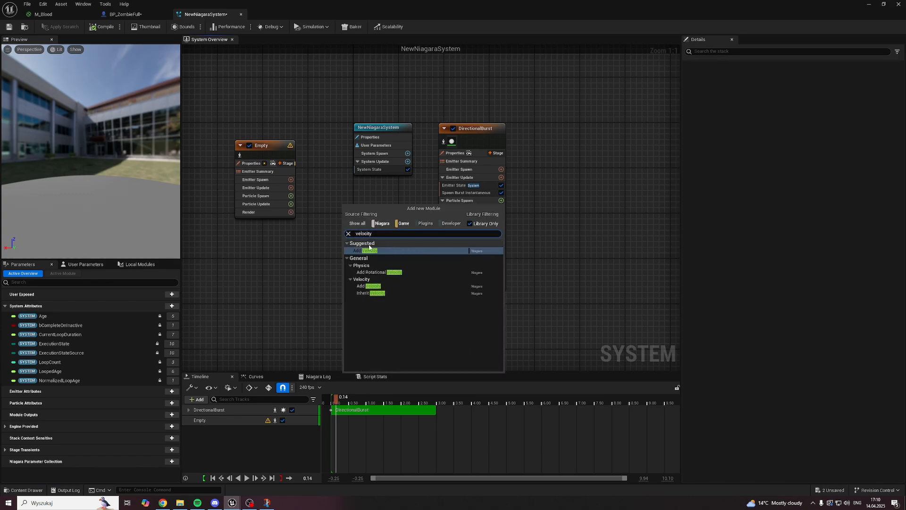
left_click(364, 287)
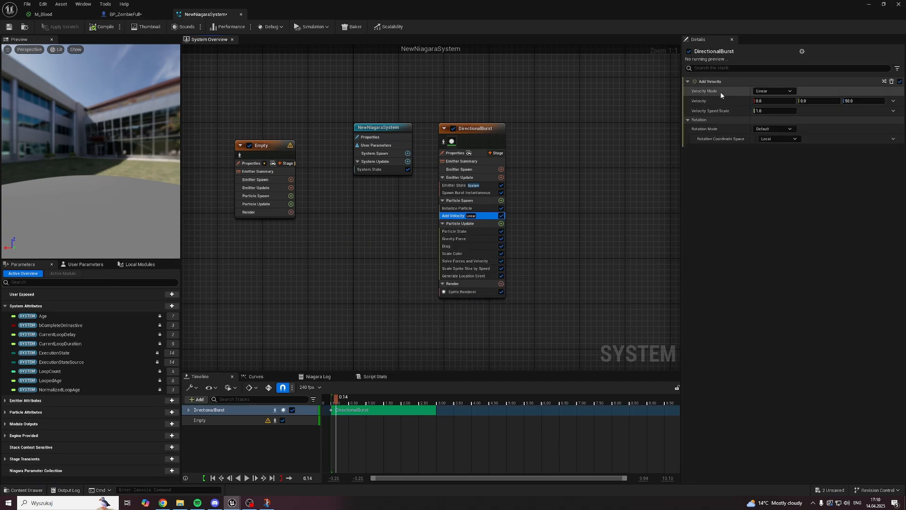
left_click(769, 91)
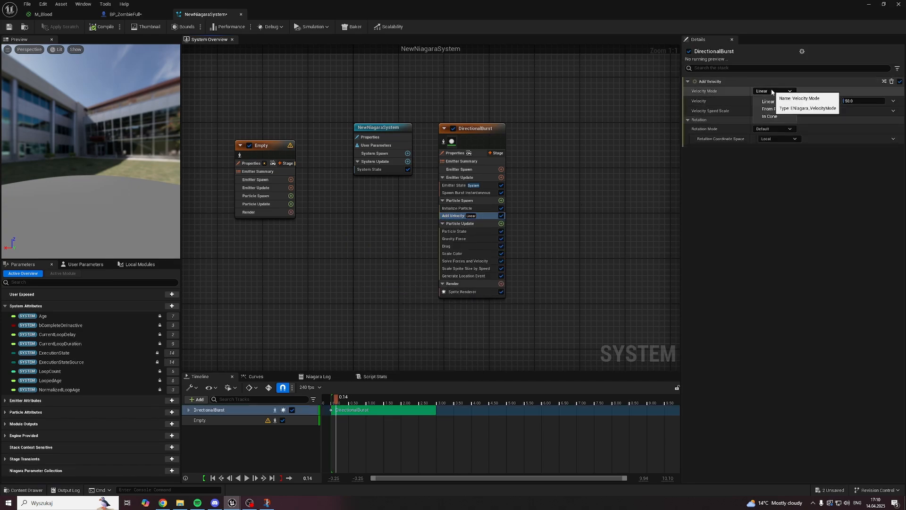
left_click(769, 116)
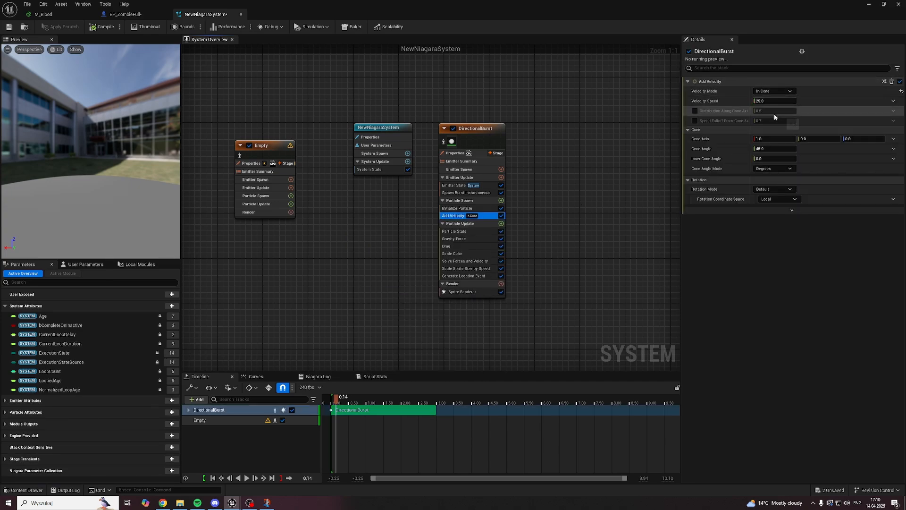
Step: Make Add Velocity's Velocity Speed a Random Range Float with minimum 500 and maximum 1000, and save the system
left_click(893, 101)
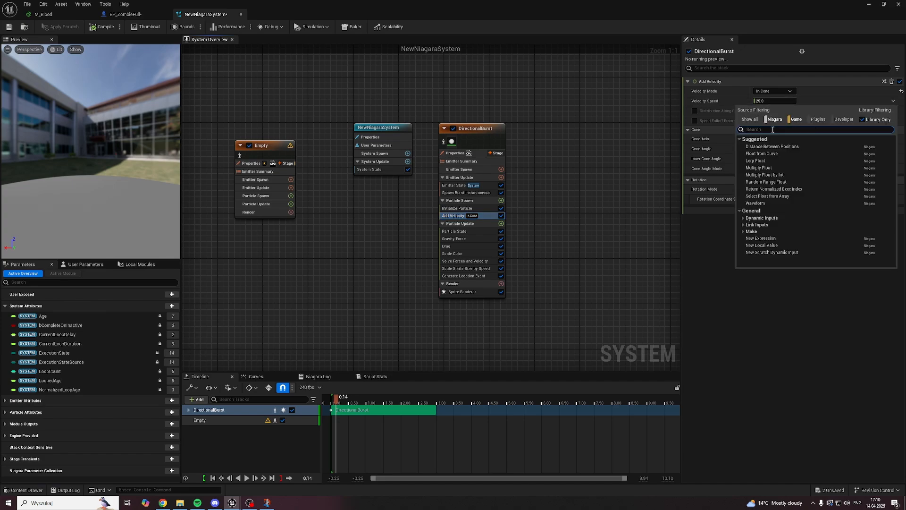
type("range float")
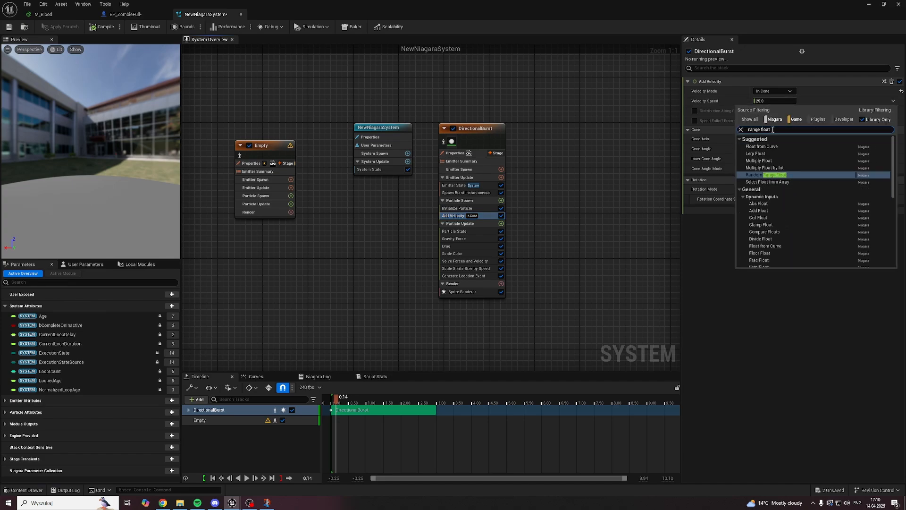
left_click(764, 175)
left_click(768, 111)
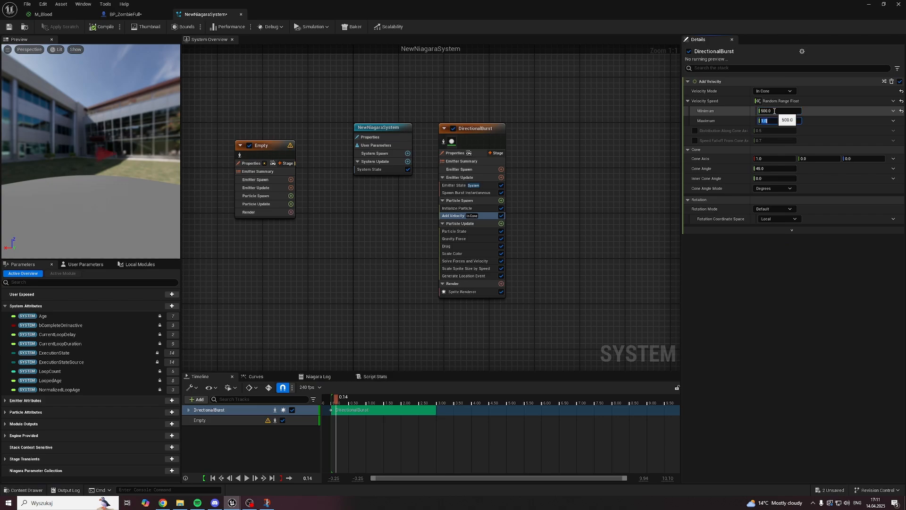
type("1000")
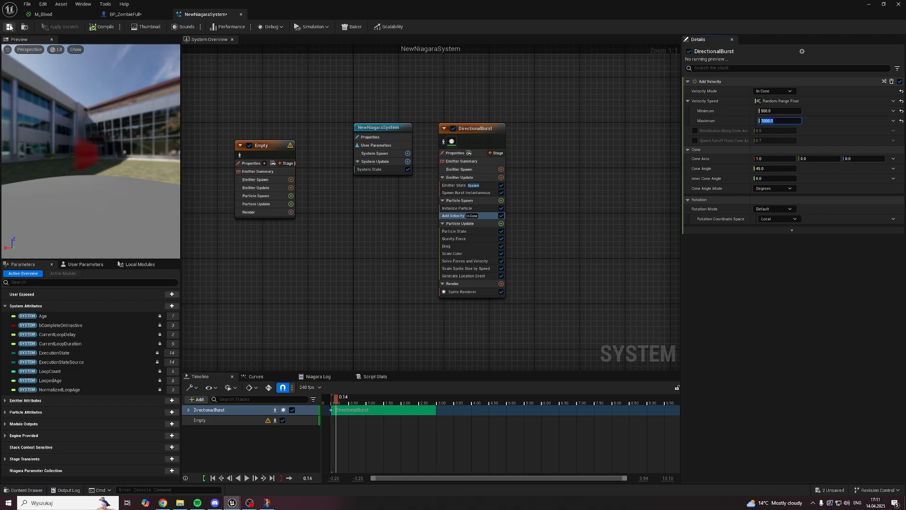
left_click(9, 27)
Step: Scrub and play the first half second of the timeline to preview the cone-shaped burst
left_click(333, 402)
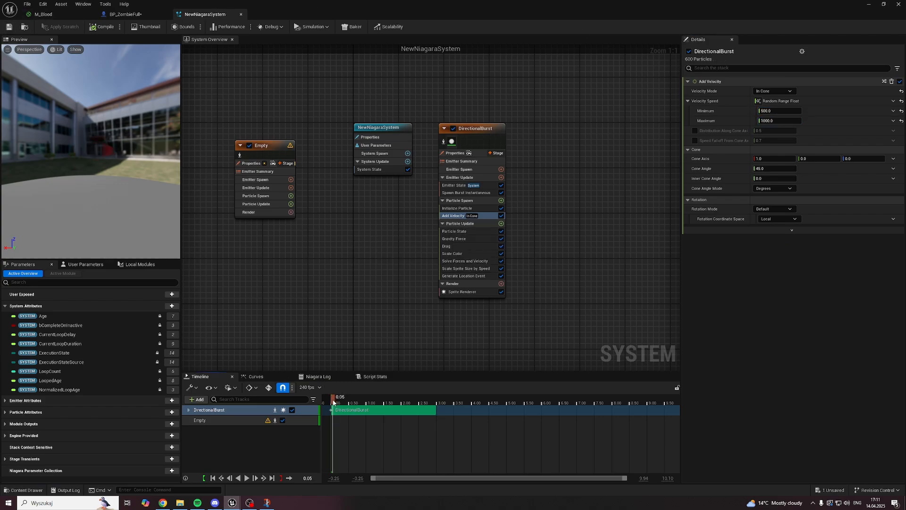
mouse_move(334, 402)
left_mouse_down()
mouse_move(372, 402)
mouse_move(337, 402)
left_mouse_up()
key("space")
key("space")
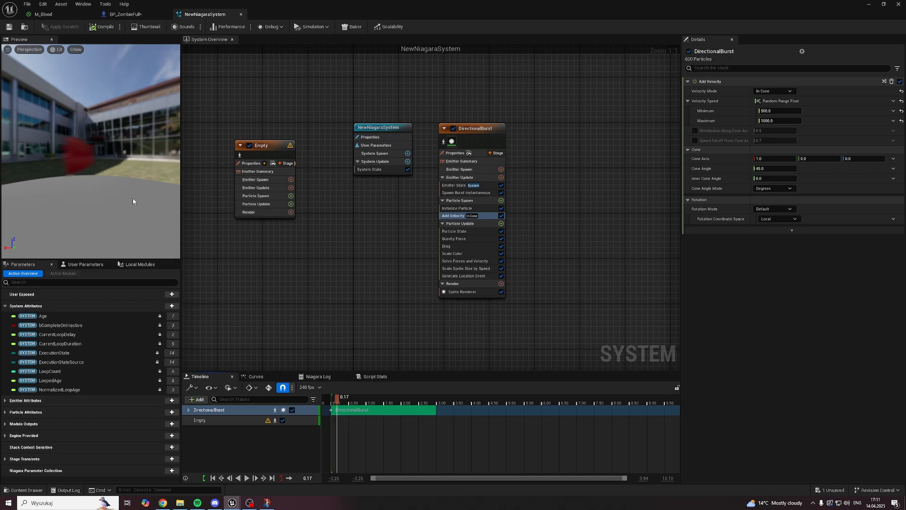
left_click_drag(335, 399, 352, 400)
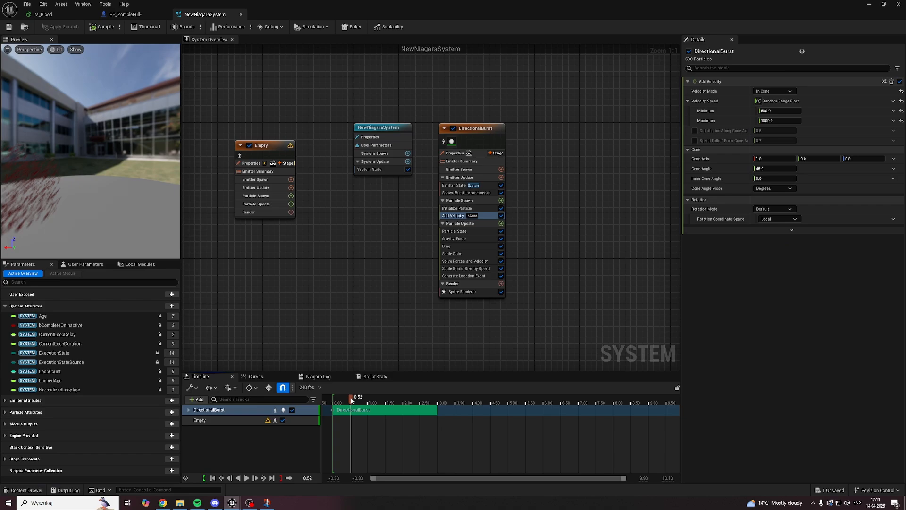
left_click_drag(351, 400, 335, 398)
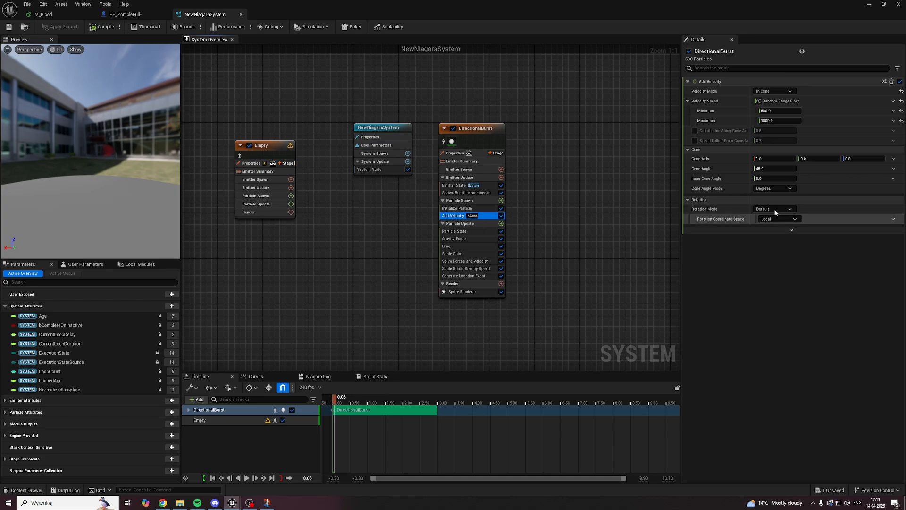
Step: Set Add Velocity's Cone Angle to 360, play the burst preview, and save the system
left_click(765, 169)
type("360")
key("Return")
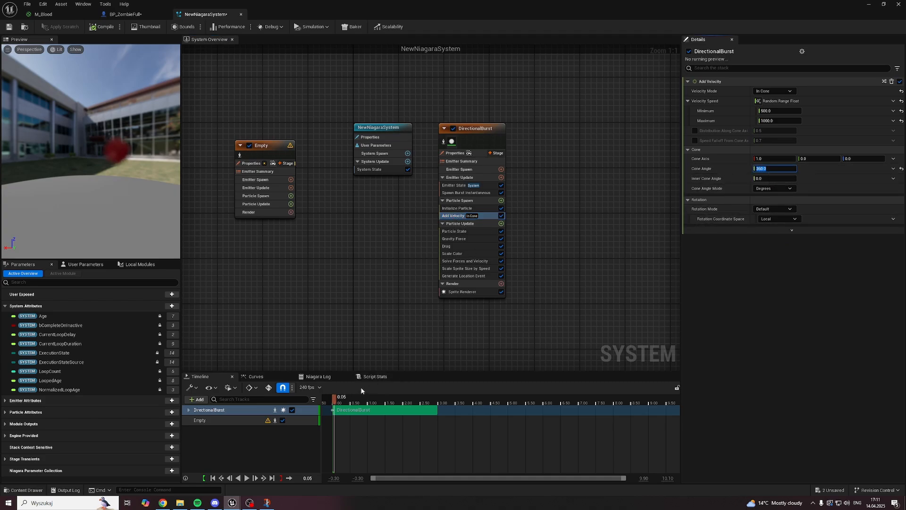
left_click(333, 403)
key("space")
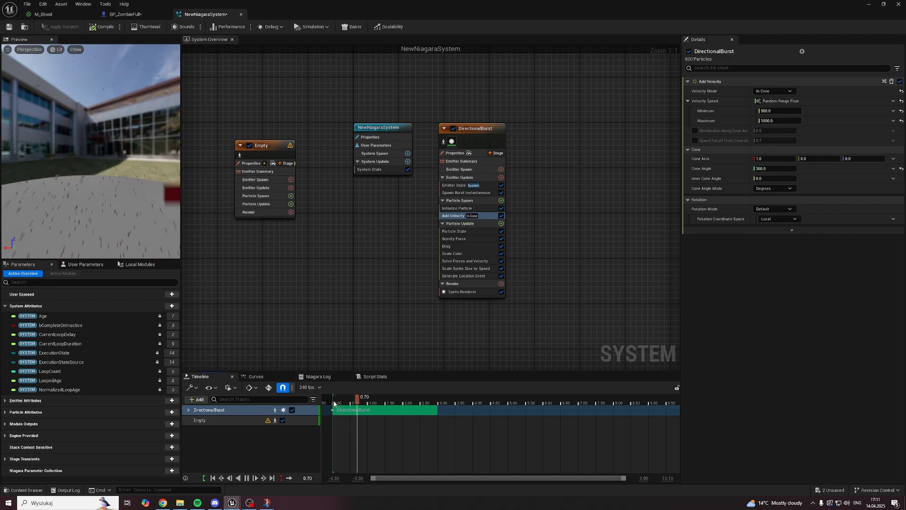
left_click(9, 27)
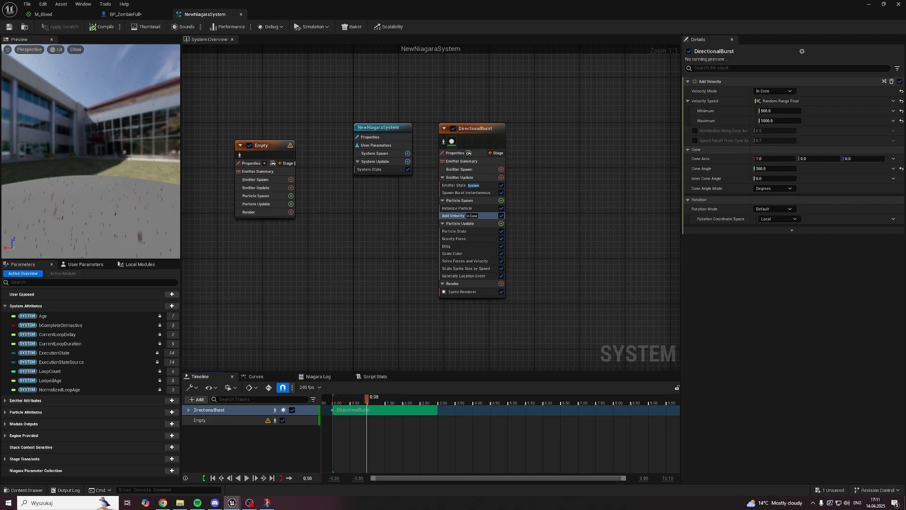
Step: Play Level1, run the character up to the gate, attack a zombie to check the all-around blood burst, and stop the session
left_click(870, 5)
key("alt+p")
key("w")
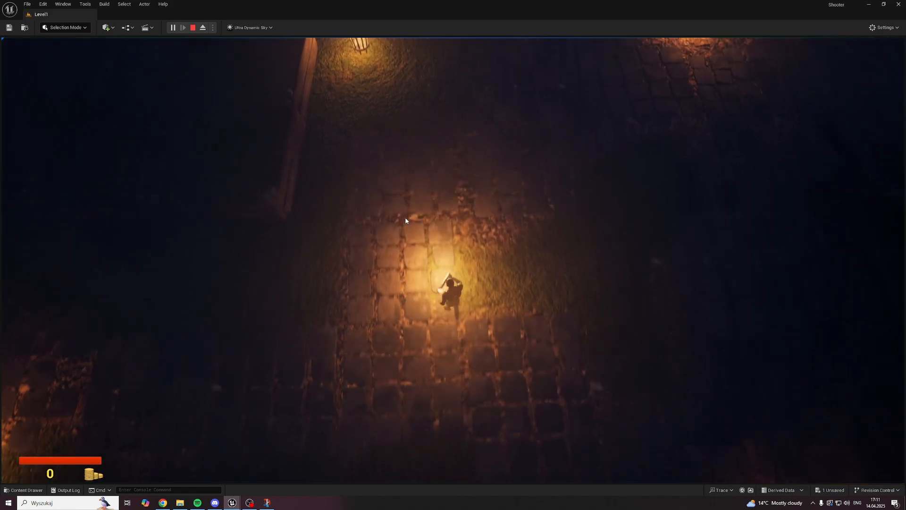
key("w")
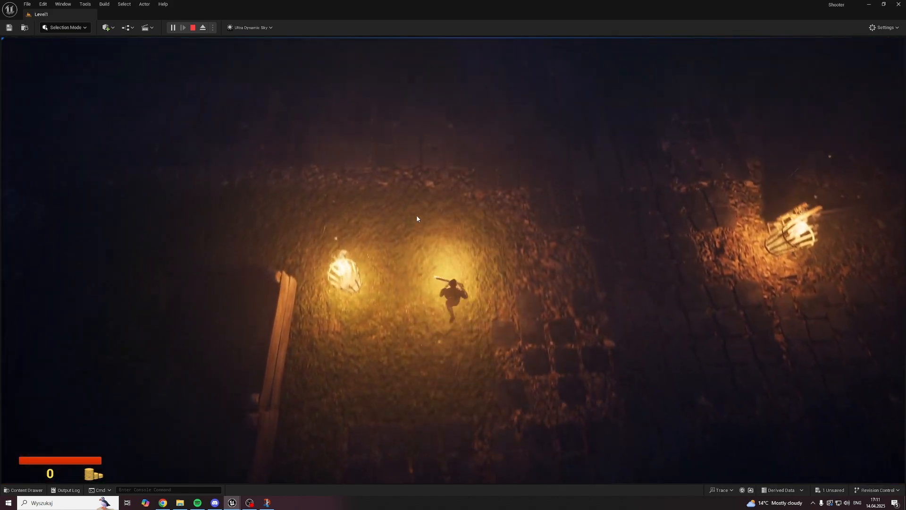
key("w")
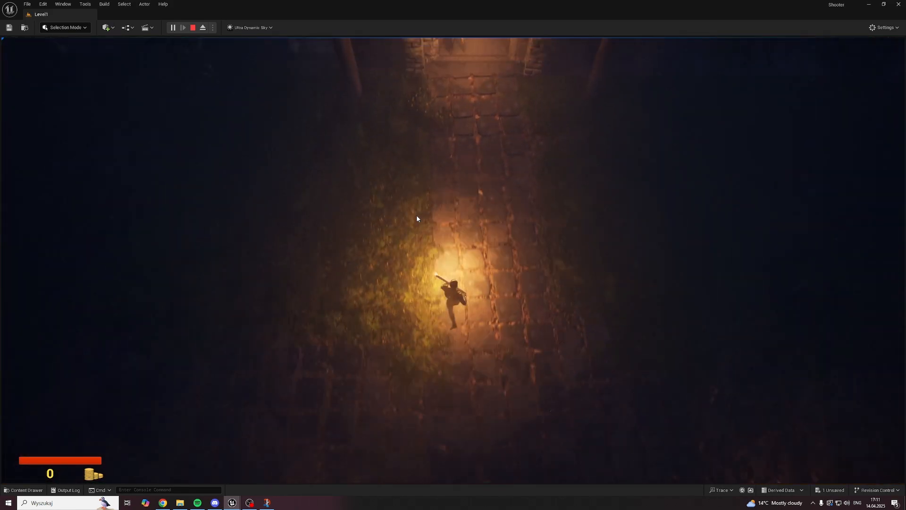
key("w")
left_click(470, 236)
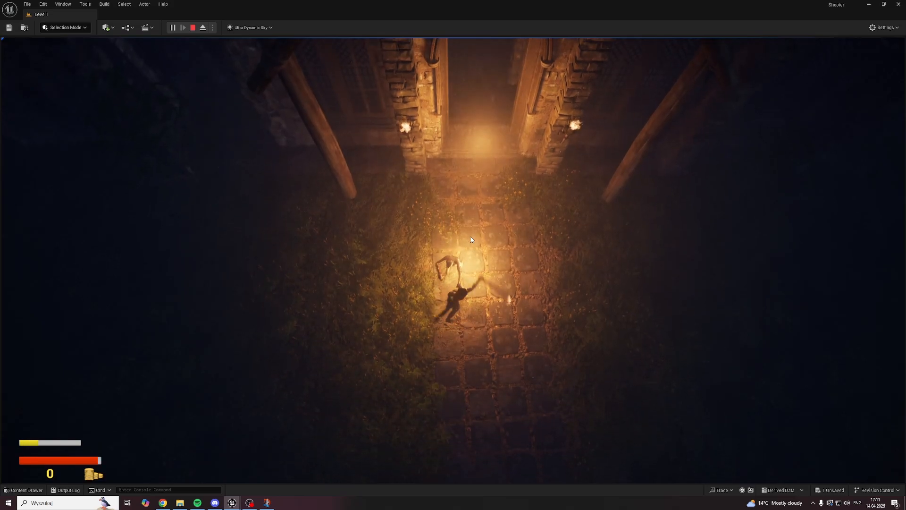
key("s")
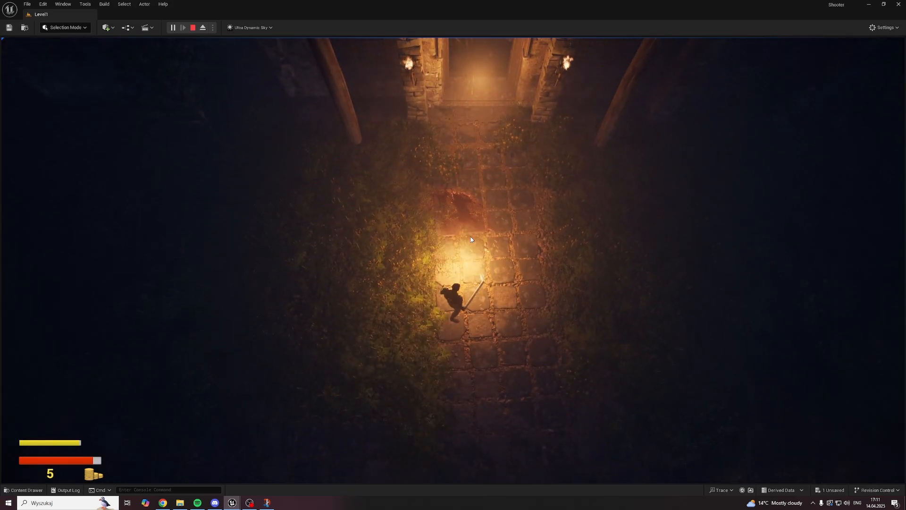
key("Escape")
Step: Return to the NewNiagaraSystem editor and examine DirectionalBurst's Particle Update modules from Particle State through Generate Location Event
left_click(290, 484)
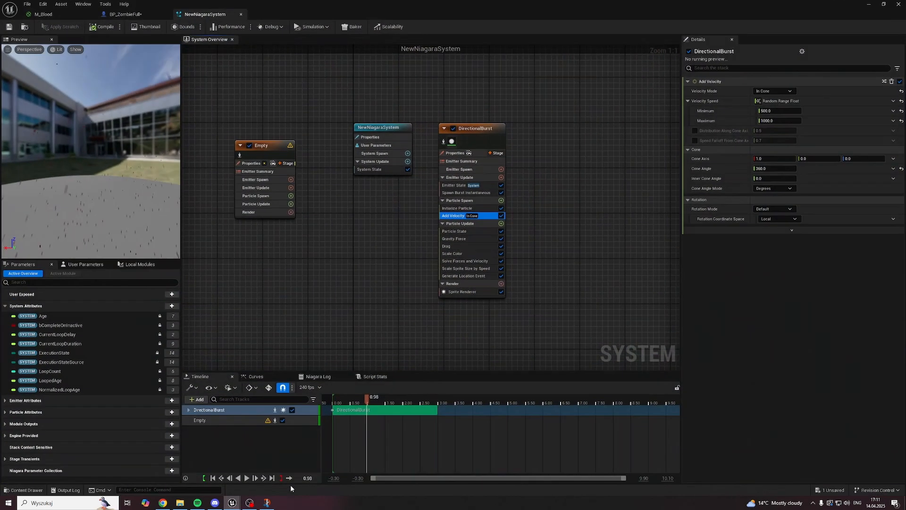
right_click_drag(344, 292, 366, 303)
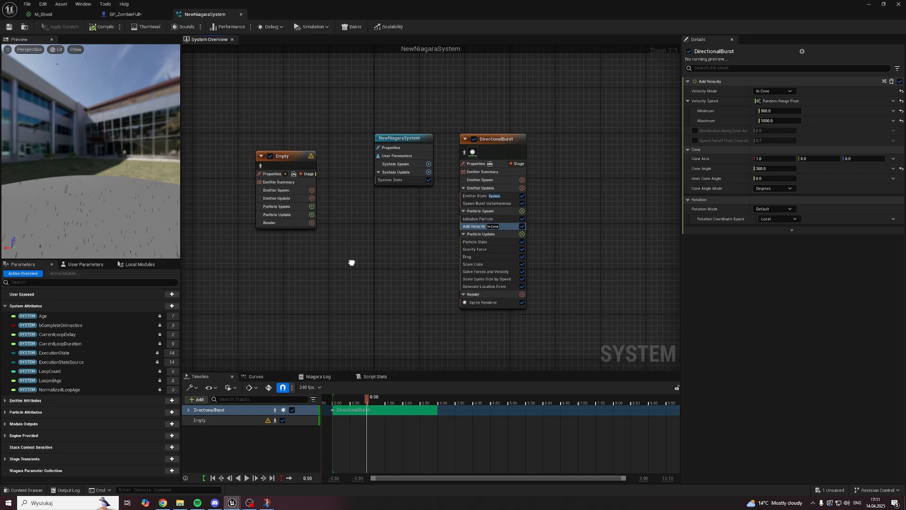
left_click(521, 151)
right_click_drag(547, 197, 527, 157)
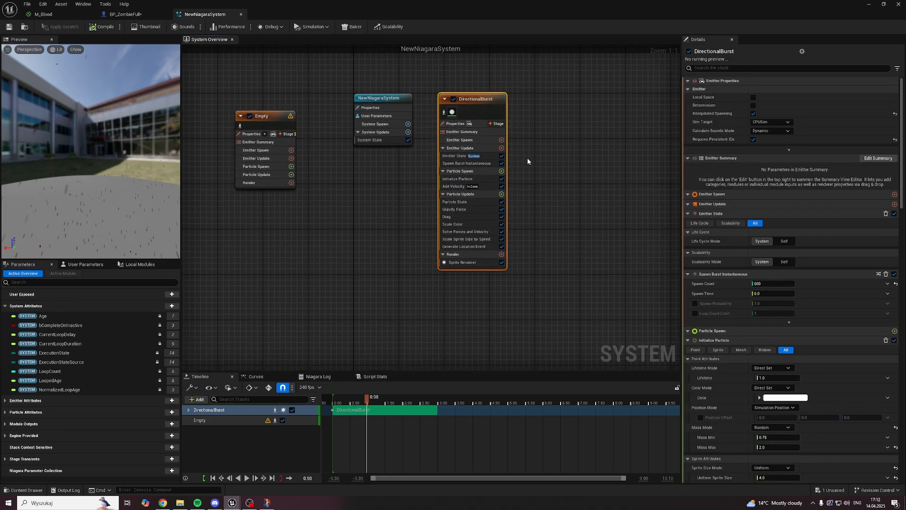
left_click(460, 194)
left_click(466, 202)
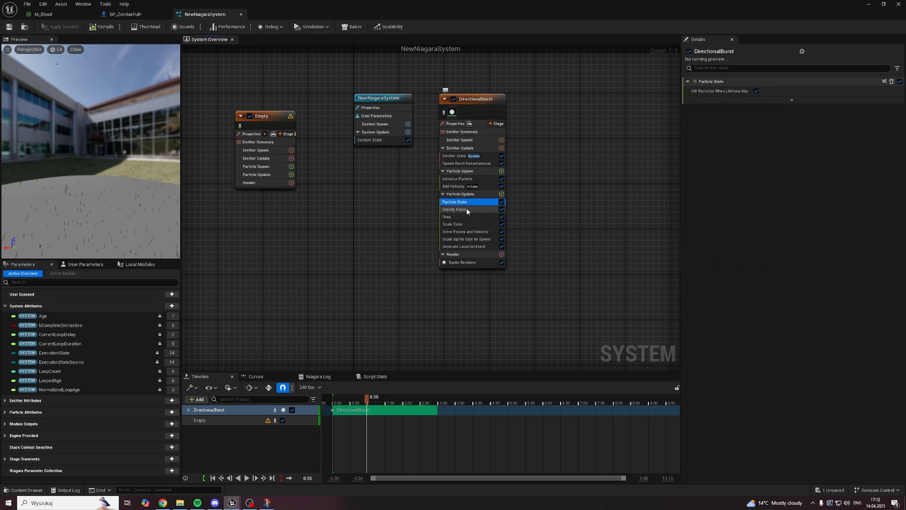
left_click(462, 209)
left_click(461, 216)
left_click(462, 224)
left_click(464, 232)
left_click(465, 239)
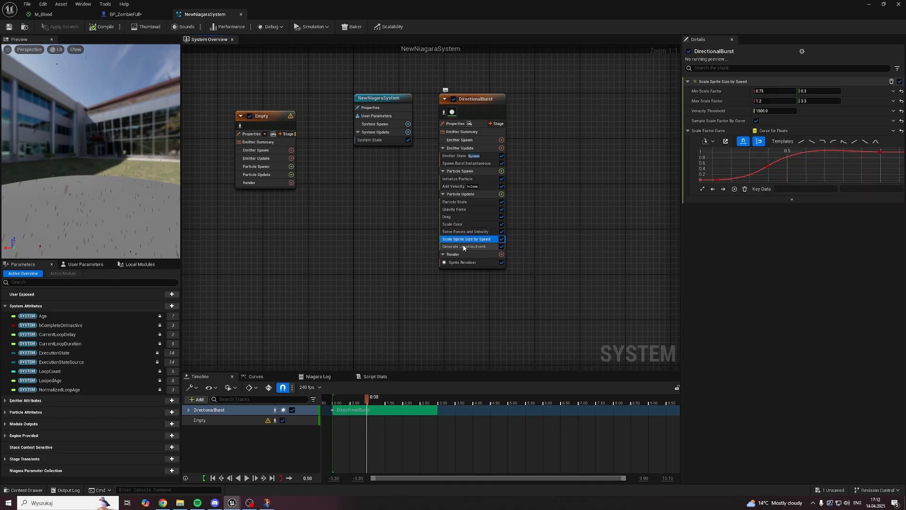
left_click(464, 247)
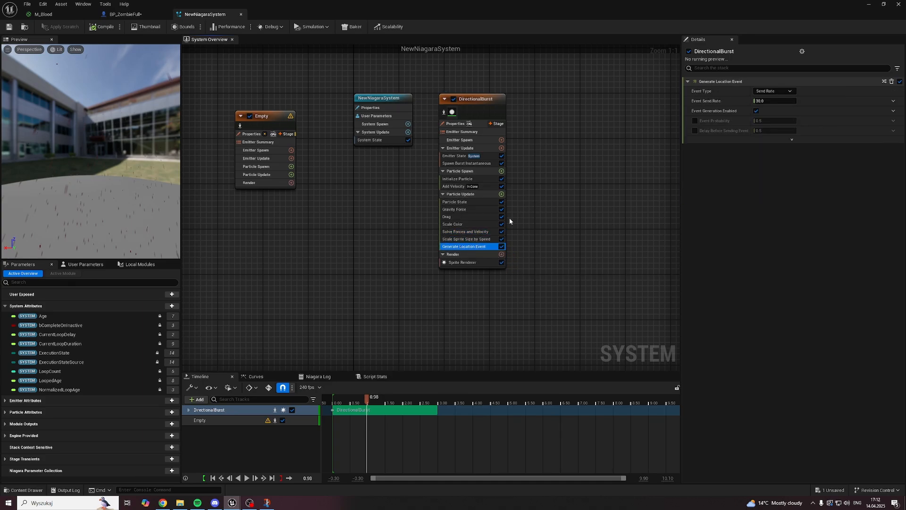
right_click_drag(304, 245, 379, 257)
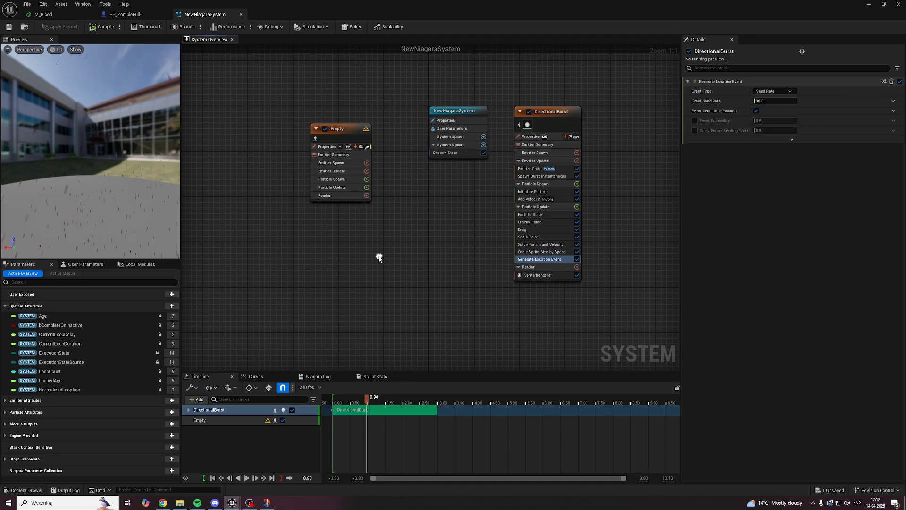
Step: Add a Spawn Burst Instantaneous module to the Empty emitter's Emitter Update group
left_click(346, 131)
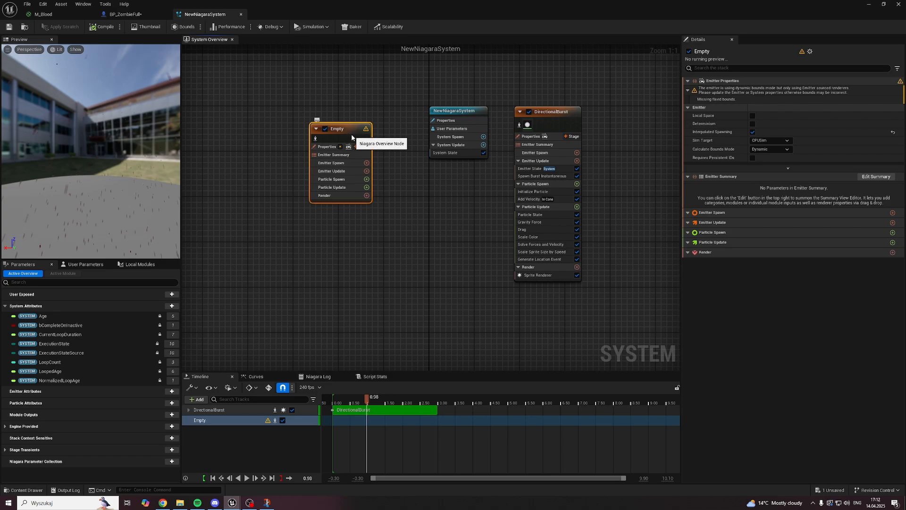
right_click_drag(327, 98, 303, 141)
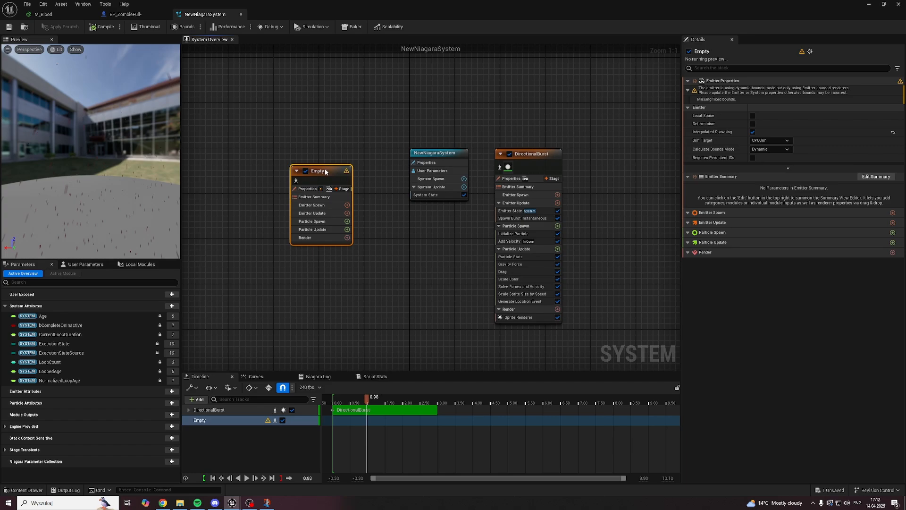
left_click(347, 213)
type("spawn burs")
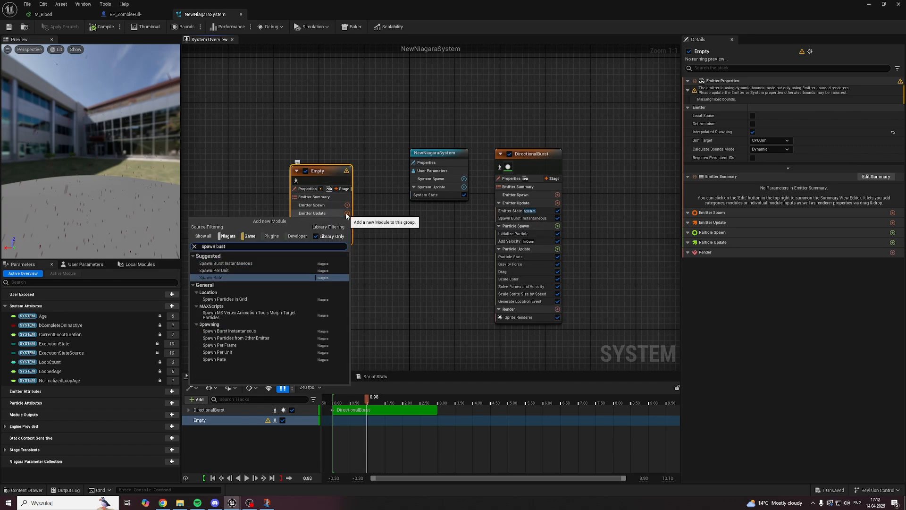
type("t")
key("BackSpace")
key("BackSpace")
type("rst")
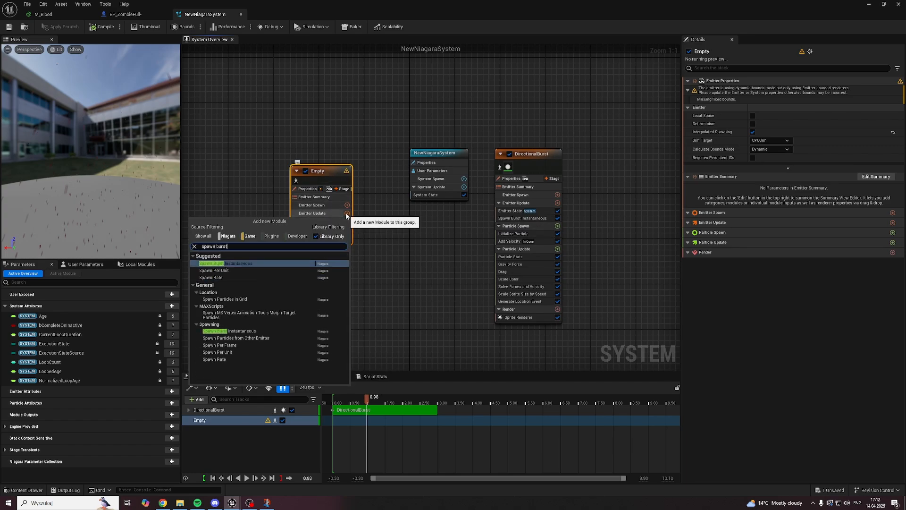
left_click(241, 264)
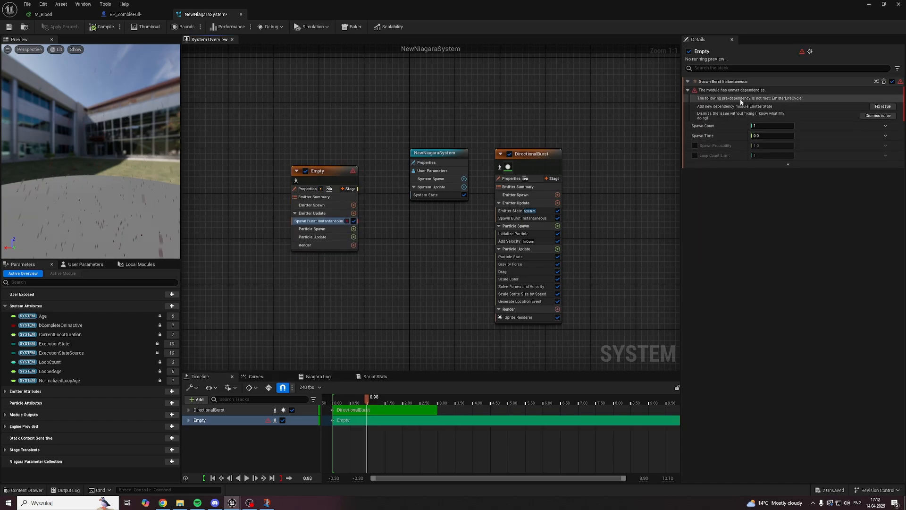
Step: Add the missing Emitter State dependency to Empty and set the burst's Spawn Count to 10
left_click(882, 106)
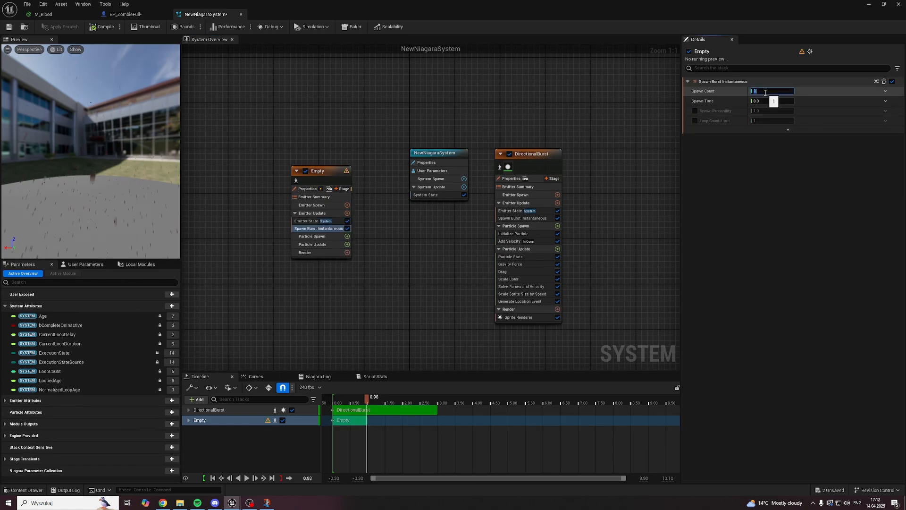
type("10")
key("Return")
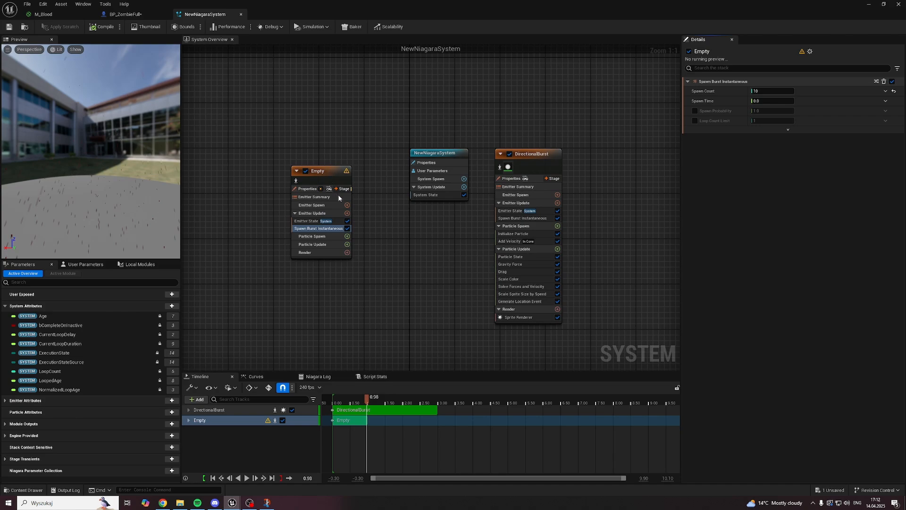
Step: Add an Initialize Particle module to the Empty emitter's Particle Spawn group
left_click(347, 236)
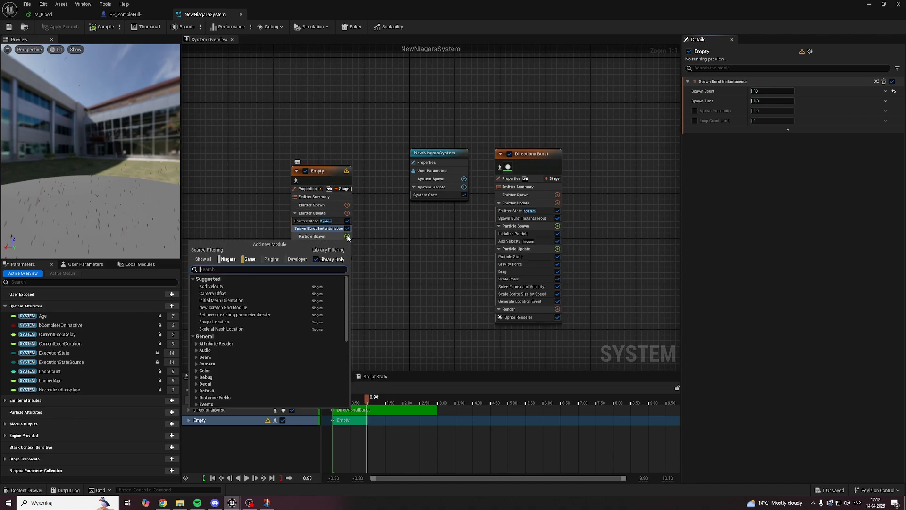
type("init")
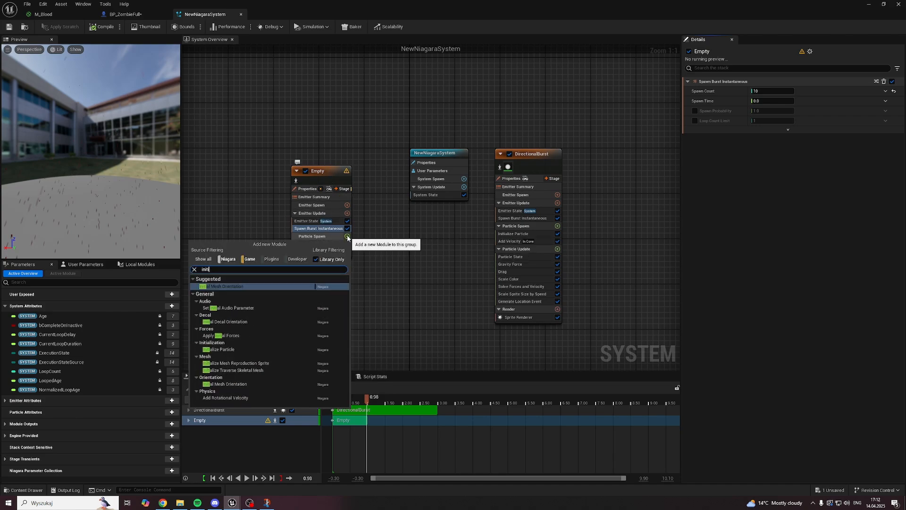
type("ialize")
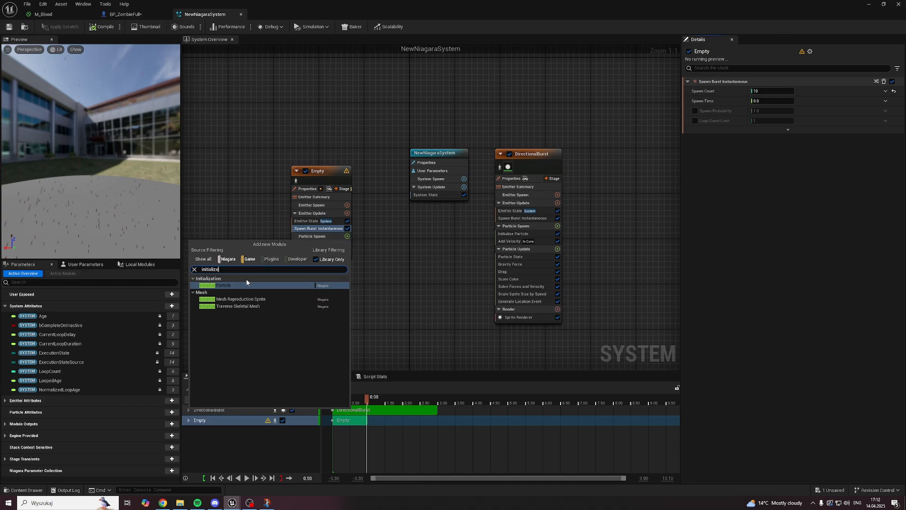
left_click(246, 284)
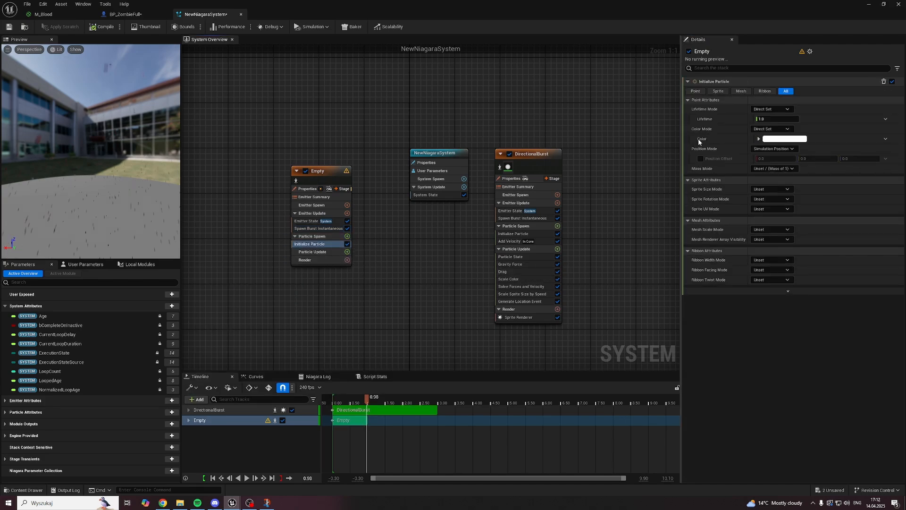
Step: Set Initialize Particle's Lifetime Mode to Random with a Lifetime Max of 3
left_click(761, 109)
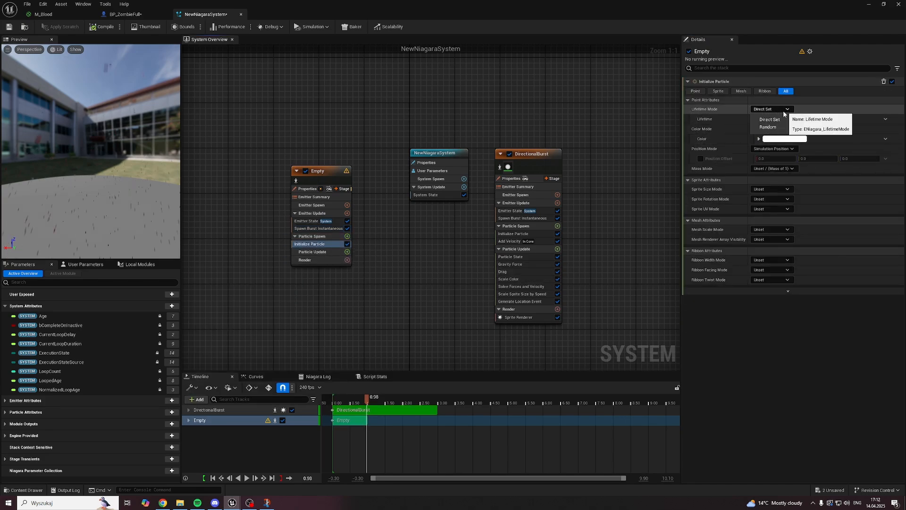
left_click(766, 127)
left_click(768, 119)
left_click(768, 129)
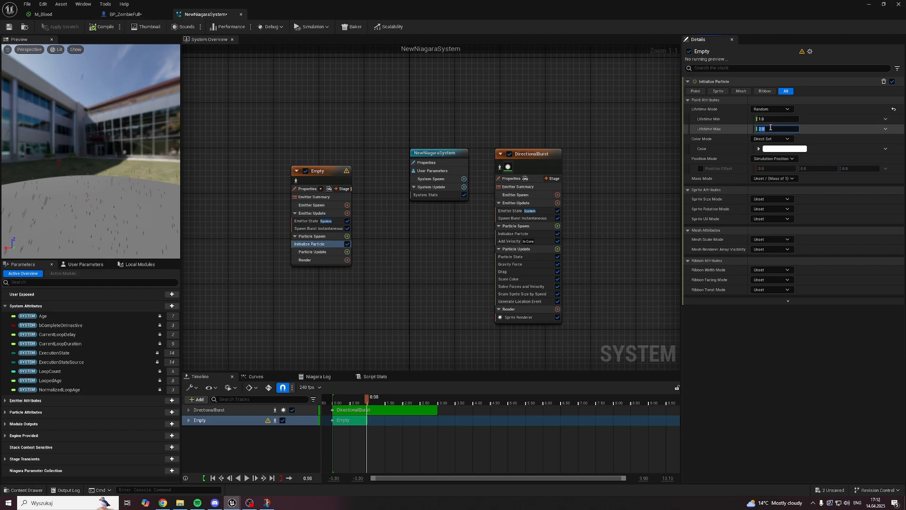
type("3")
key("Return")
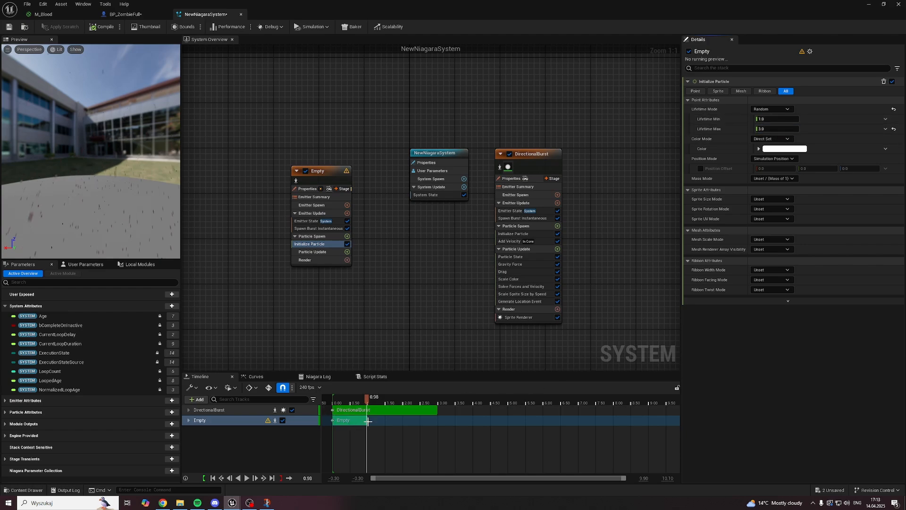
Step: Extend the Empty emitter's timeline bar to 3.00 seconds and save the system
left_click_drag(367, 421, 433, 421)
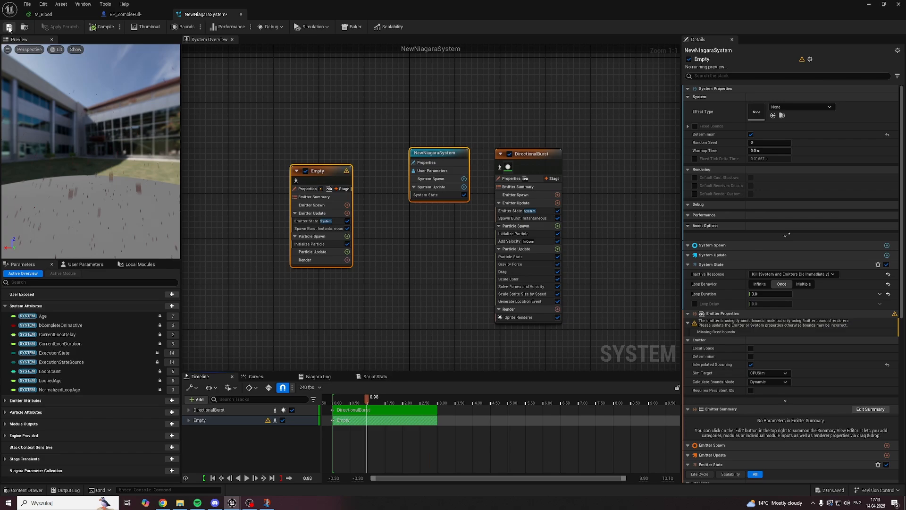
left_click(9, 28)
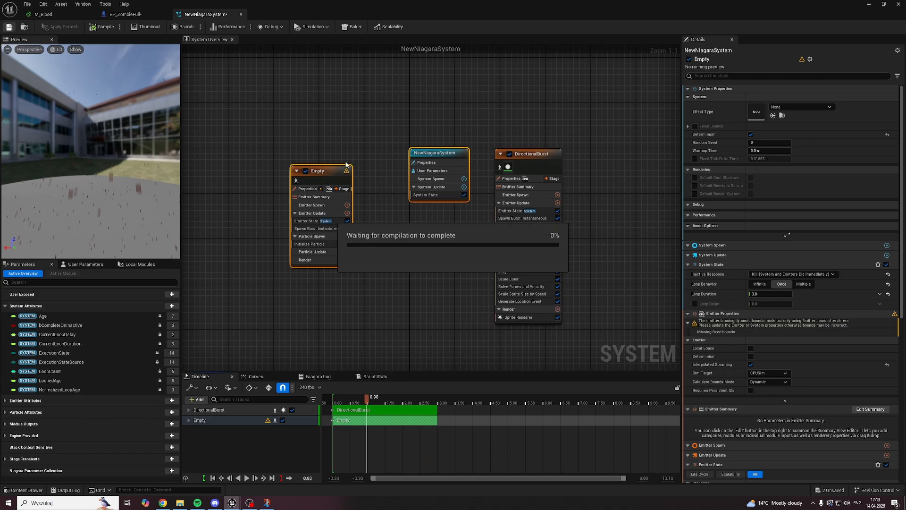
Step: Set Initialize Particle's Mesh Scale Mode to Random Uniform with a Mesh Uniform Scale Max of 3, and save the system
left_click(315, 245)
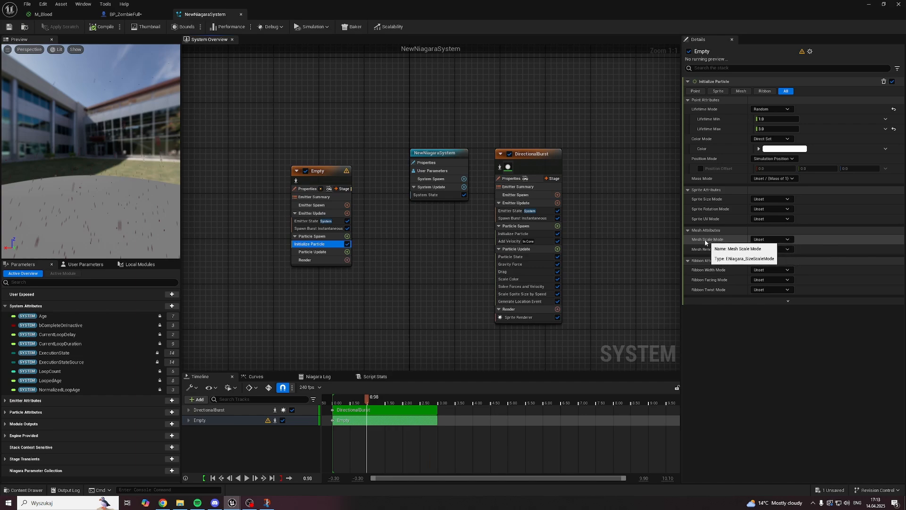
left_click(768, 242)
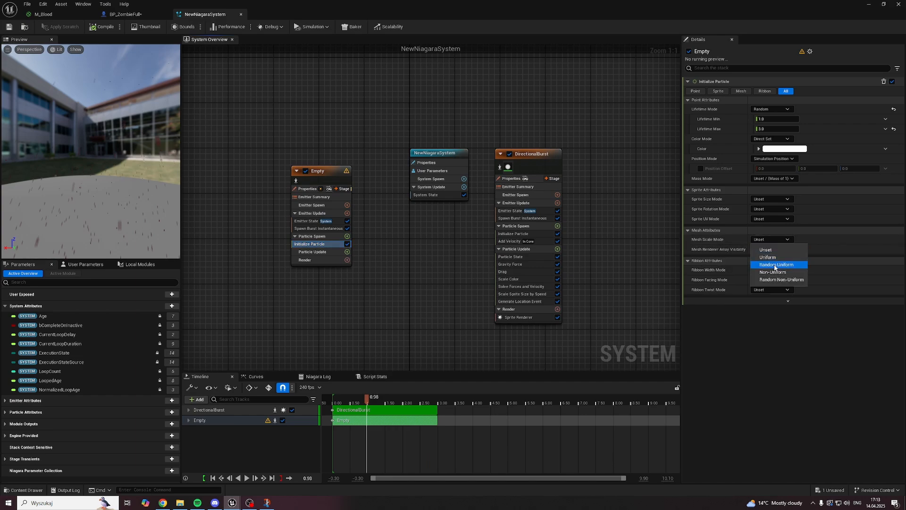
left_click(775, 265)
left_click(767, 259)
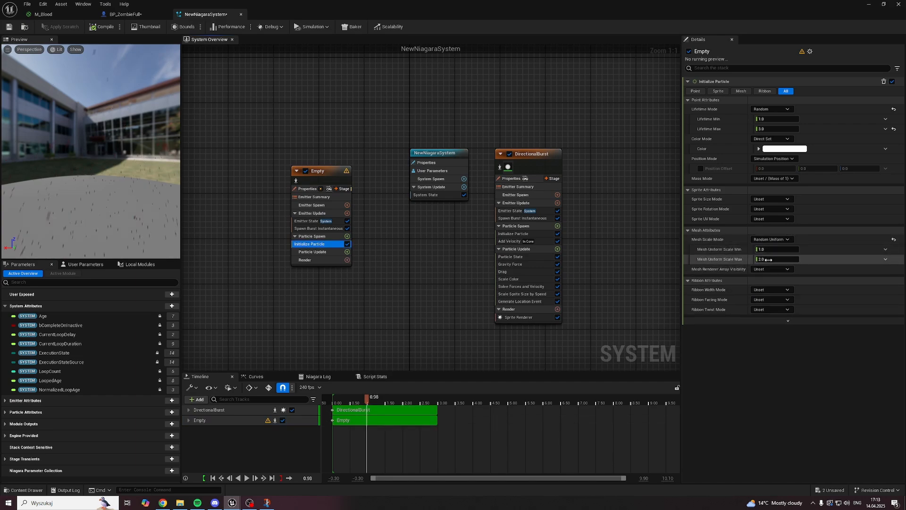
type("3")
left_click(789, 359)
left_click(10, 27)
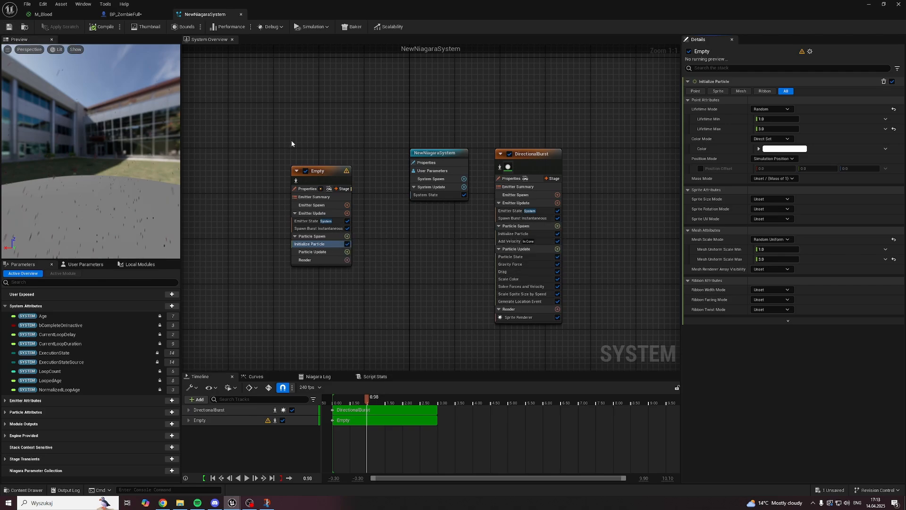
Step: Add an Initial Mesh Orientation module to Empty's Particle Spawn group and save the system
left_click(347, 237)
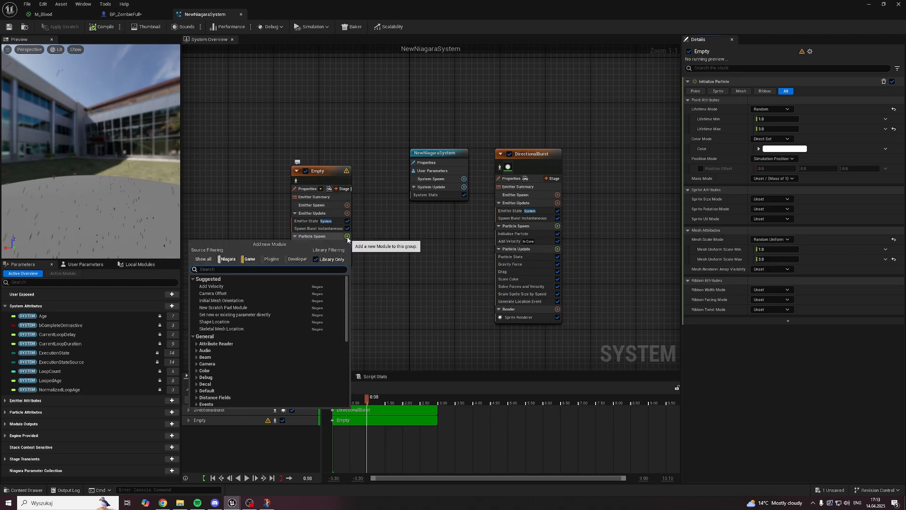
type("mesh orien")
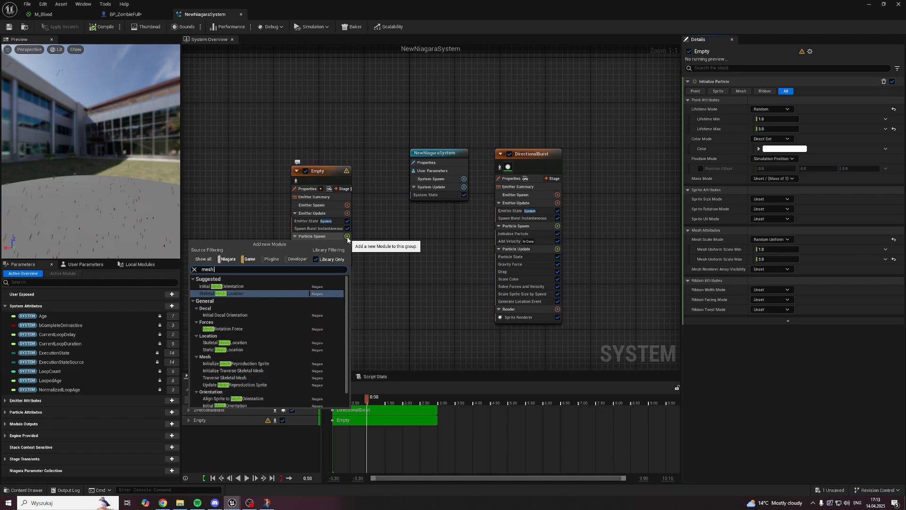
left_click(218, 286)
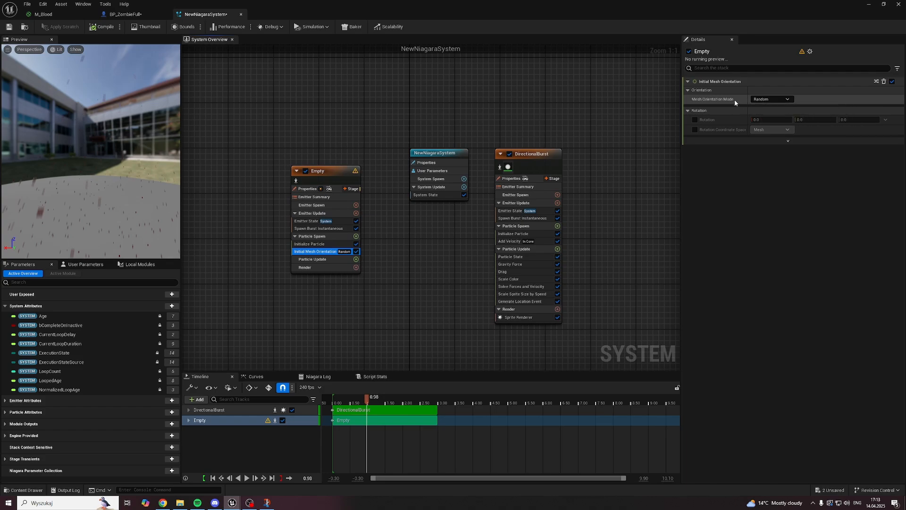
left_click(13, 27)
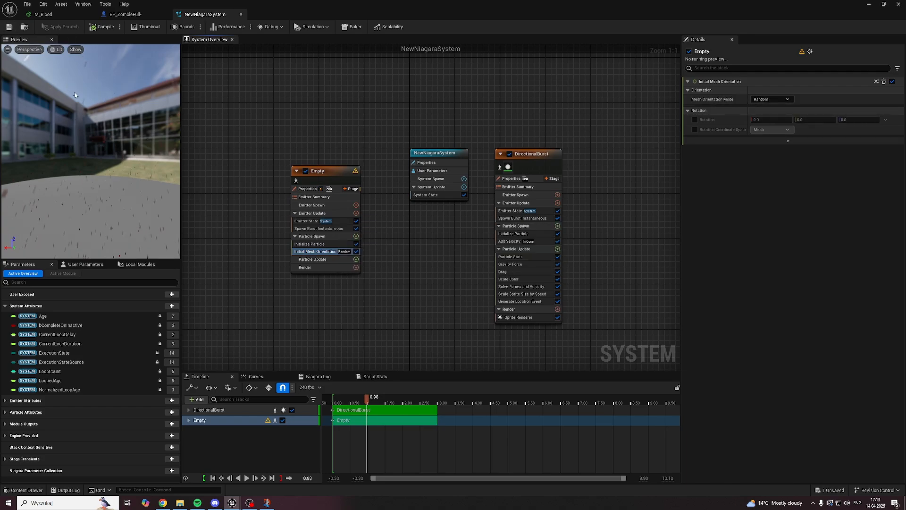
Step: Add an Add Velocity module to Empty's Particle Spawn group and fix its missing dependency with Solve Forces and Velocity
left_click_drag(327, 172, 322, 166)
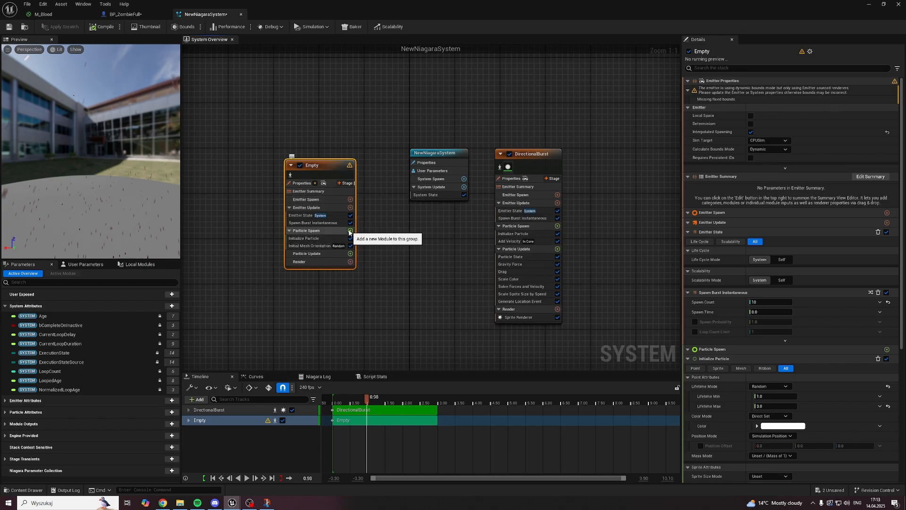
left_click(350, 231)
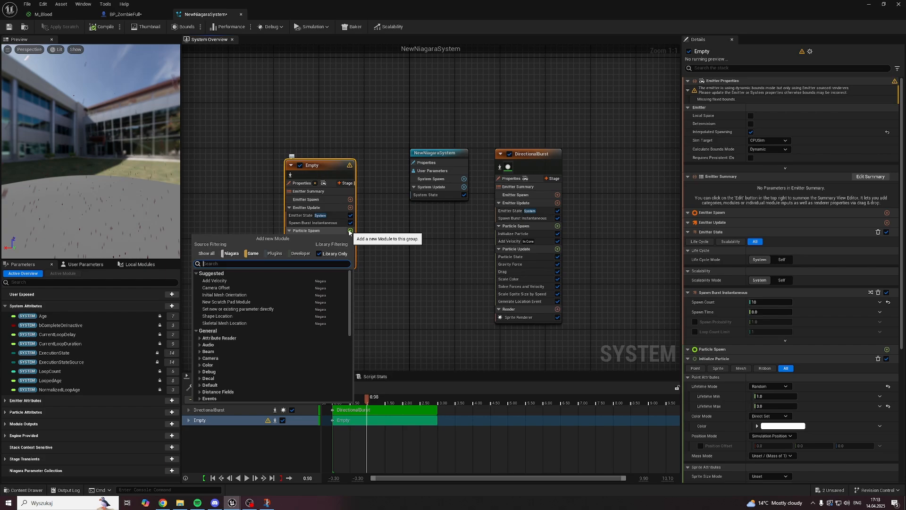
type("add veloc")
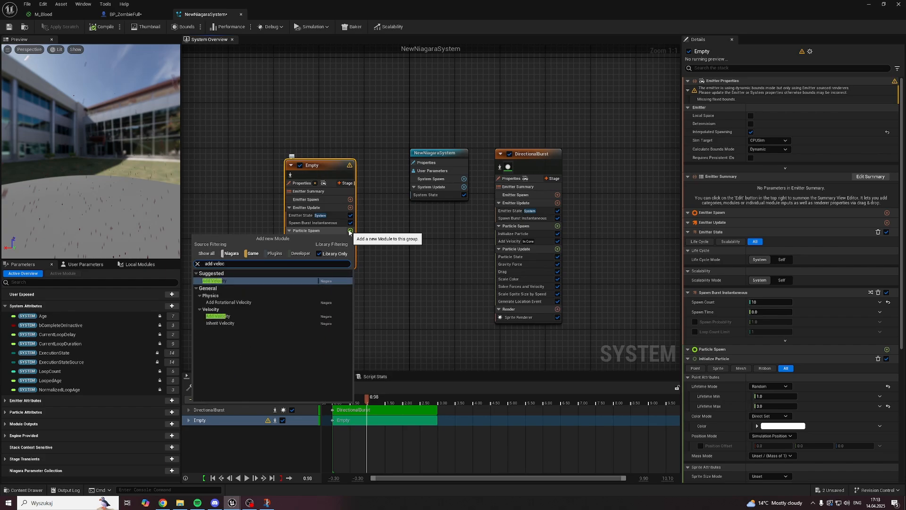
left_click(225, 281)
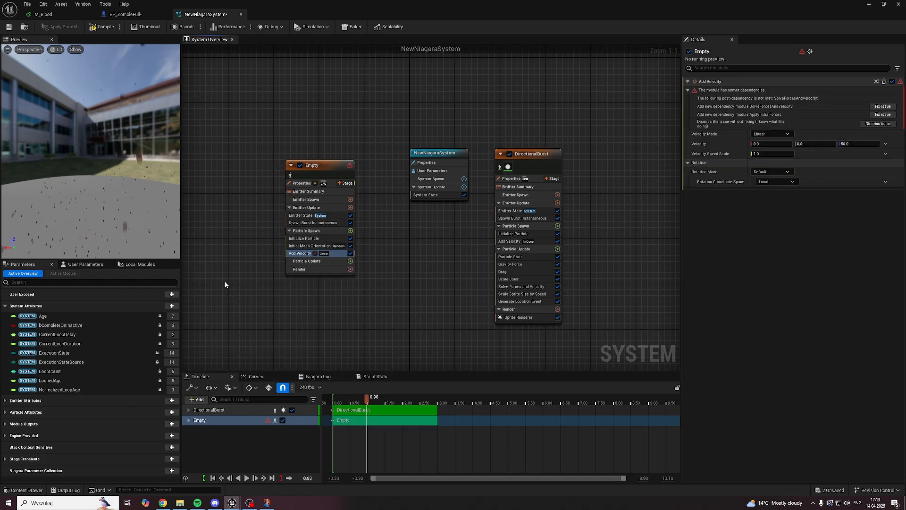
left_click(883, 106)
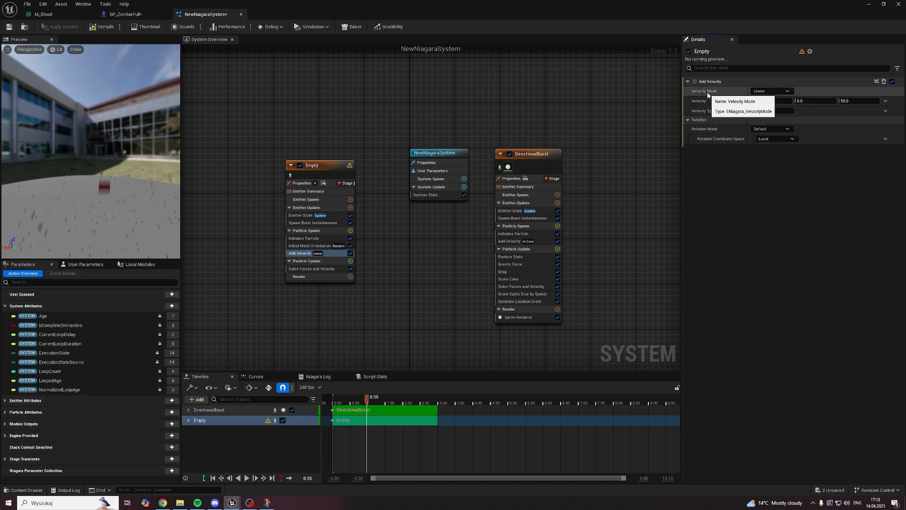
Step: Assign a Random Range Vector dynamic input to the Velocity of Empty's Add Velocity module
left_click(707, 107)
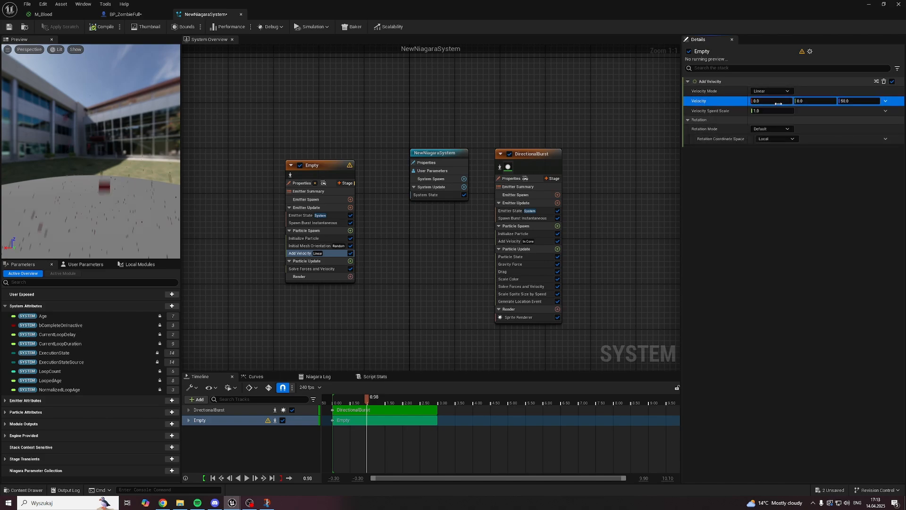
left_click(886, 102)
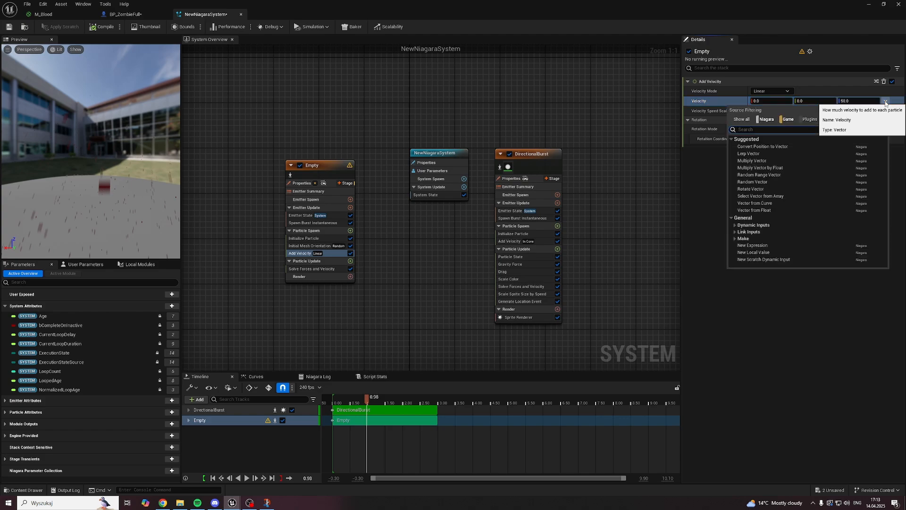
type("range ve")
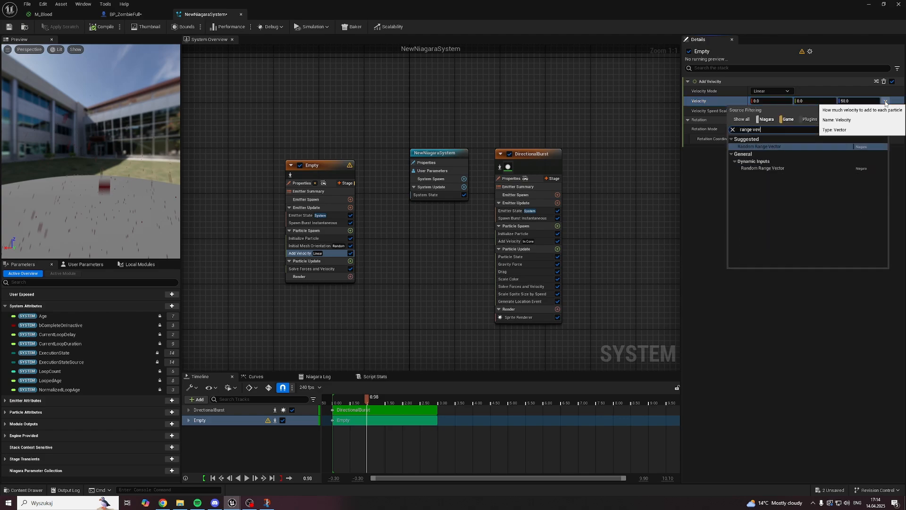
type("ctor")
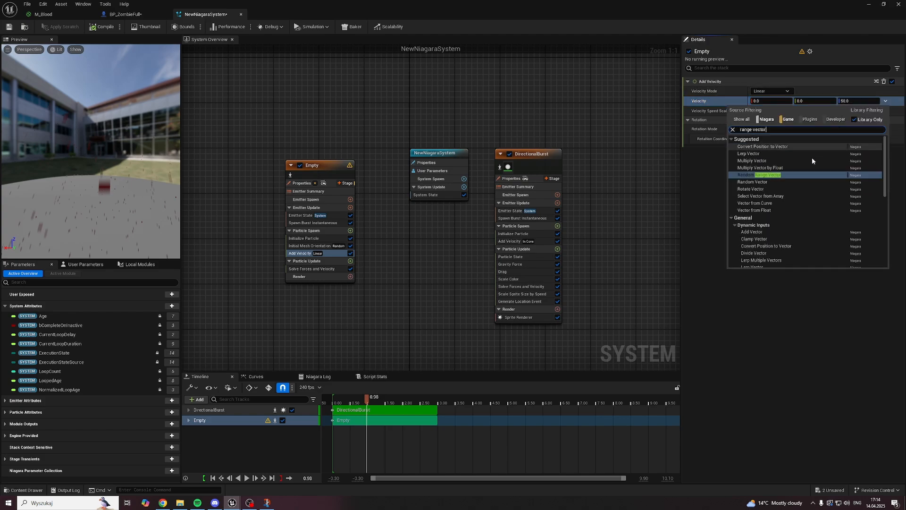
left_click(779, 175)
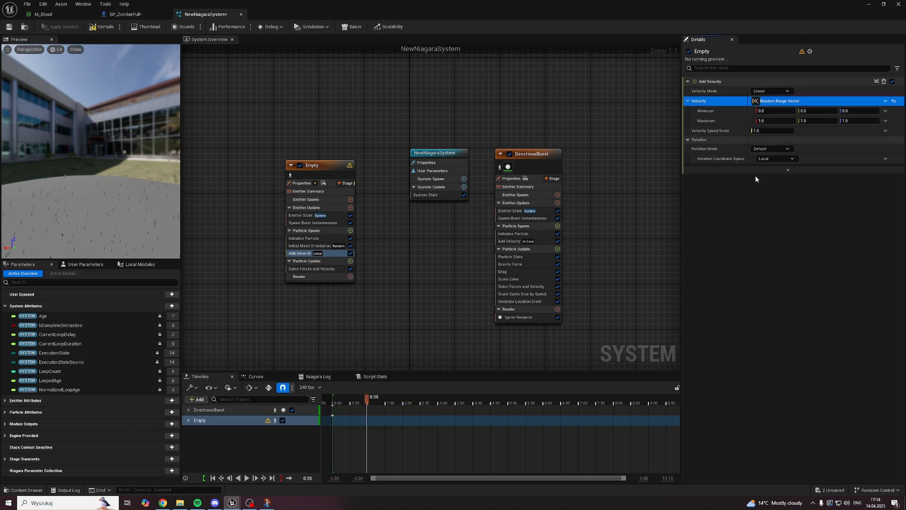
Step: Set the Random Range Vector's Minimum to -300 and Maximum to 300 on all three axes, and save the system
left_click(765, 111)
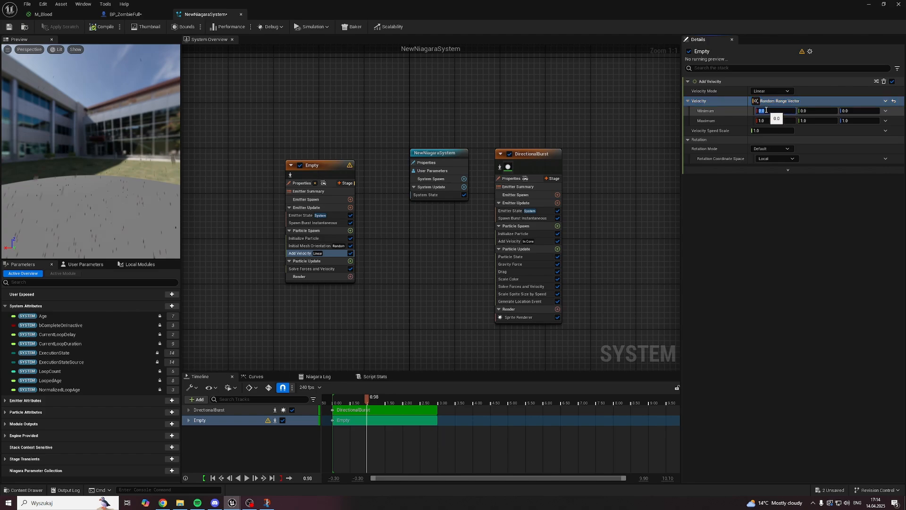
type("-300")
key("Tab")
type("-300")
key("Tab")
type("-300")
key("Tab")
type("300")
key("Tab")
type("300")
key("Tab")
type("300")
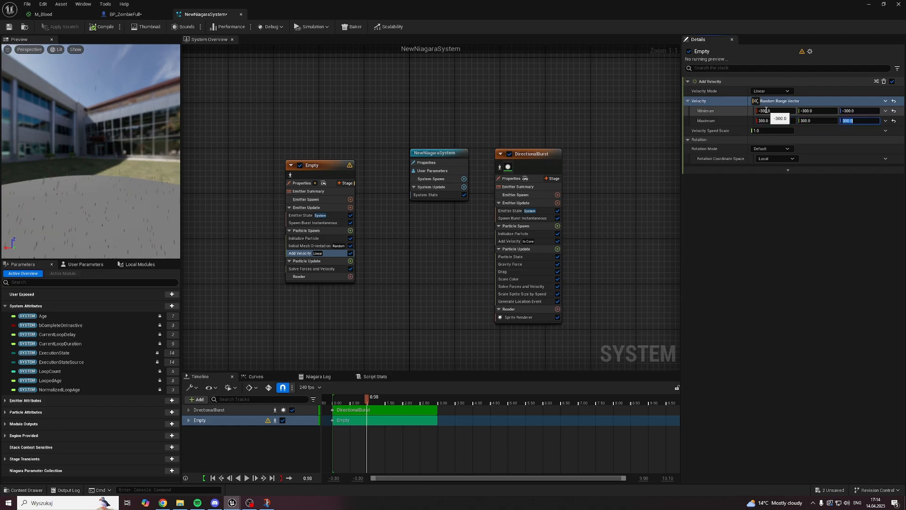
key("Return")
left_click(8, 27)
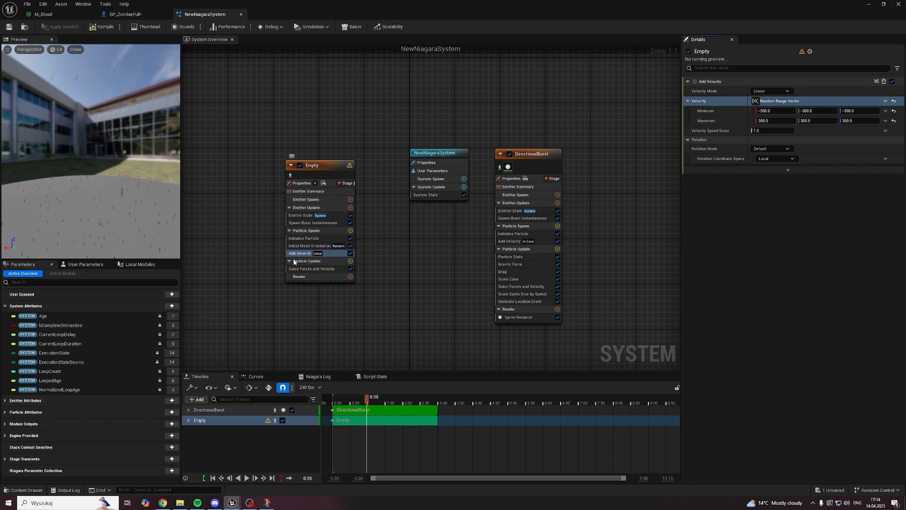
Step: Add a Gravity Force module to Empty's Particle Update group and save the system
left_click(350, 261)
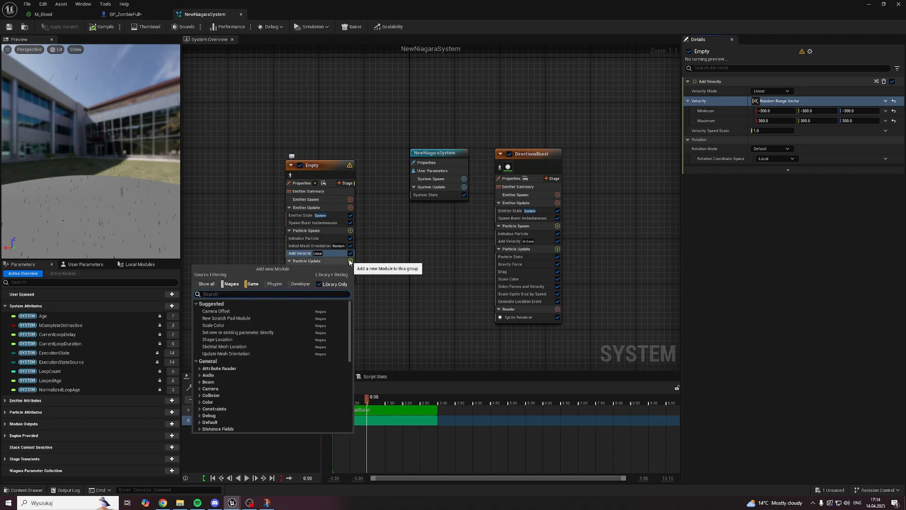
type("gravity")
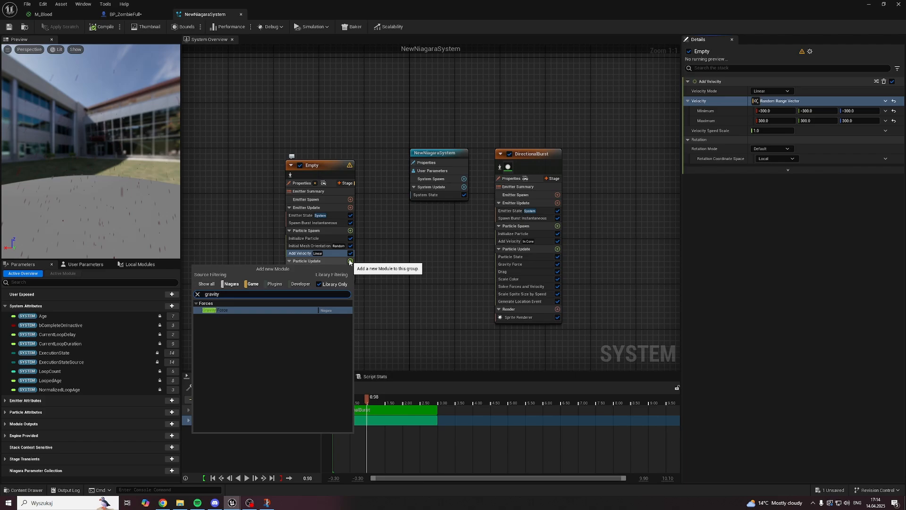
left_click(229, 309)
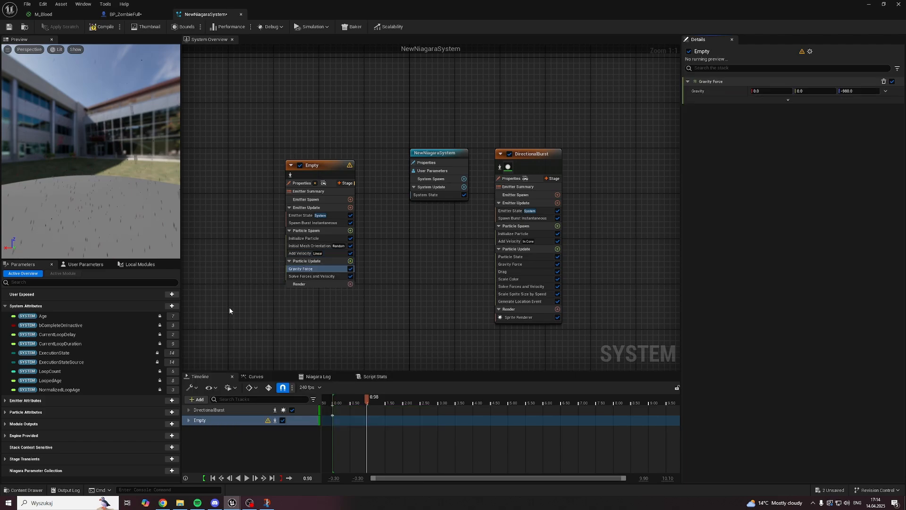
left_click(10, 27)
Step: Add a Collision module to Empty's Particle Update group
left_click(351, 261)
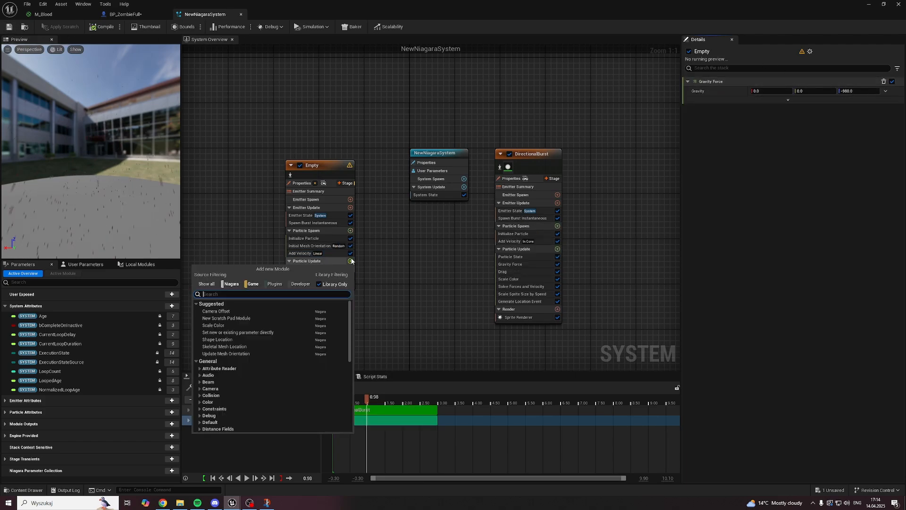
type("collision")
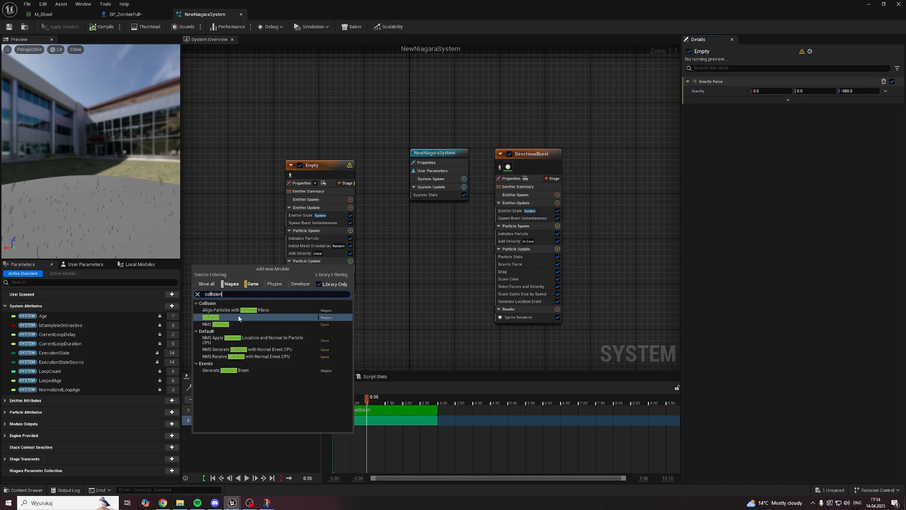
left_click(222, 317)
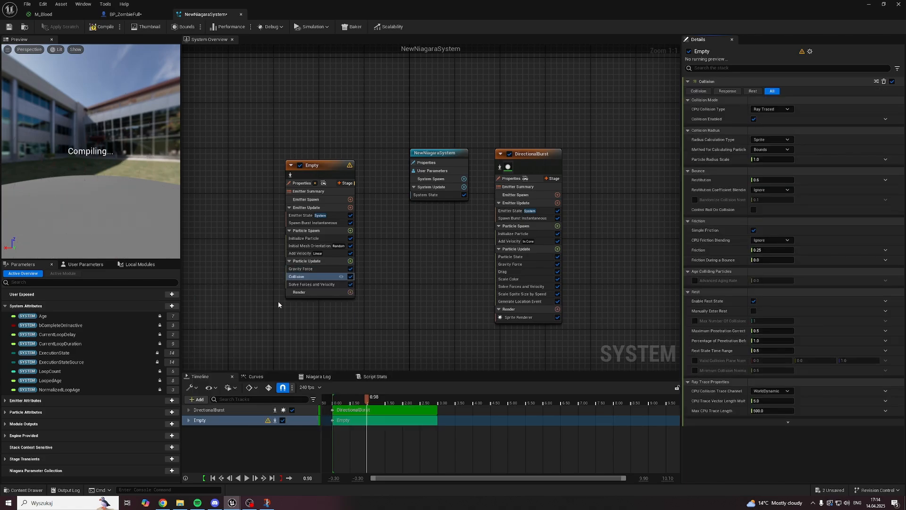
Step: Set the Collision module's Restitution to 0 and Friction to 1, save the system, and preview the start of the burst
left_click(763, 180)
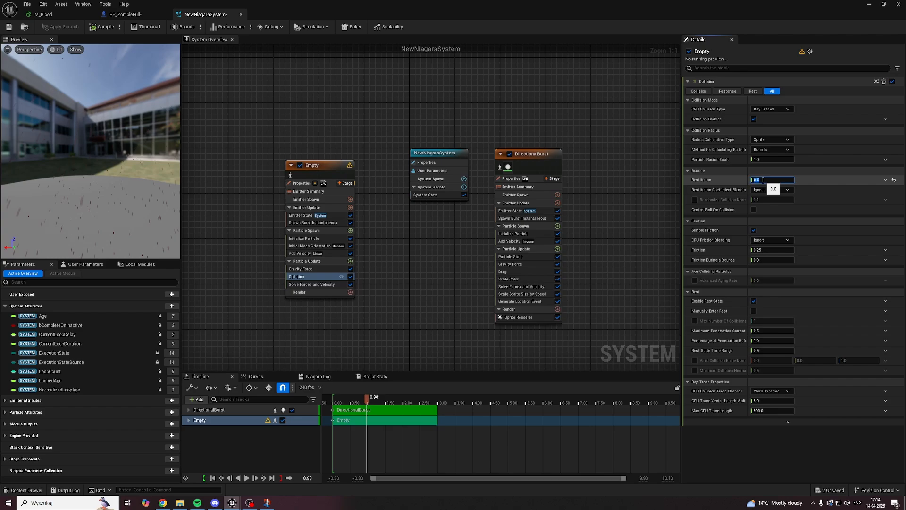
left_click(759, 250)
type("1")
left_click(734, 241)
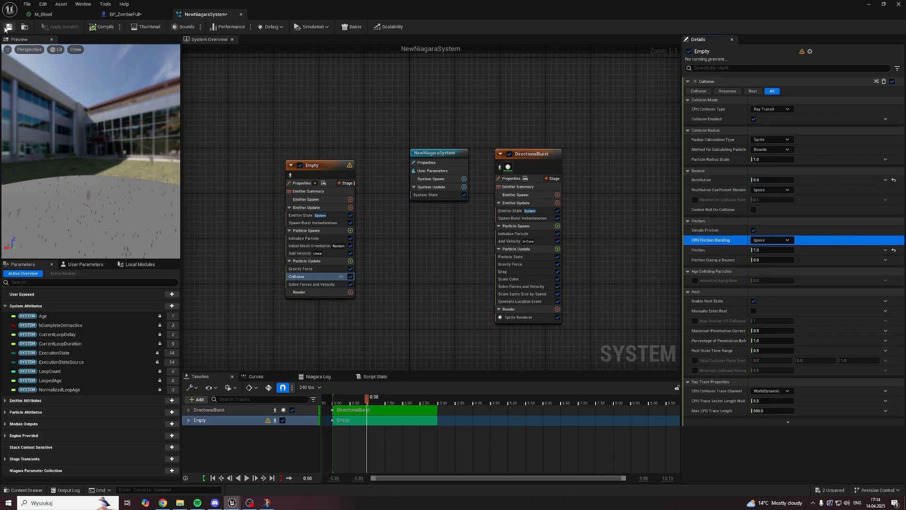
left_click(8, 27)
left_click_drag(365, 401, 333, 401)
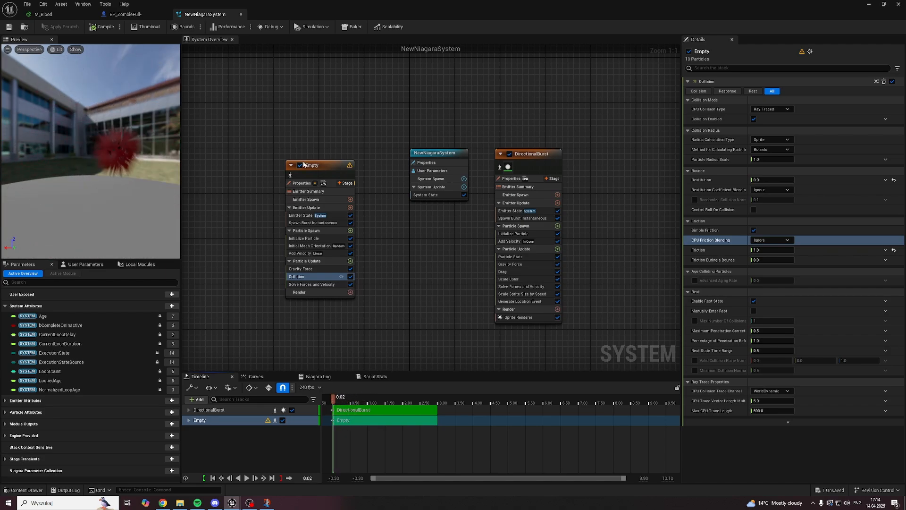
Step: Add a Mesh Renderer to Empty's Render group
left_click(316, 292)
left_click(350, 292)
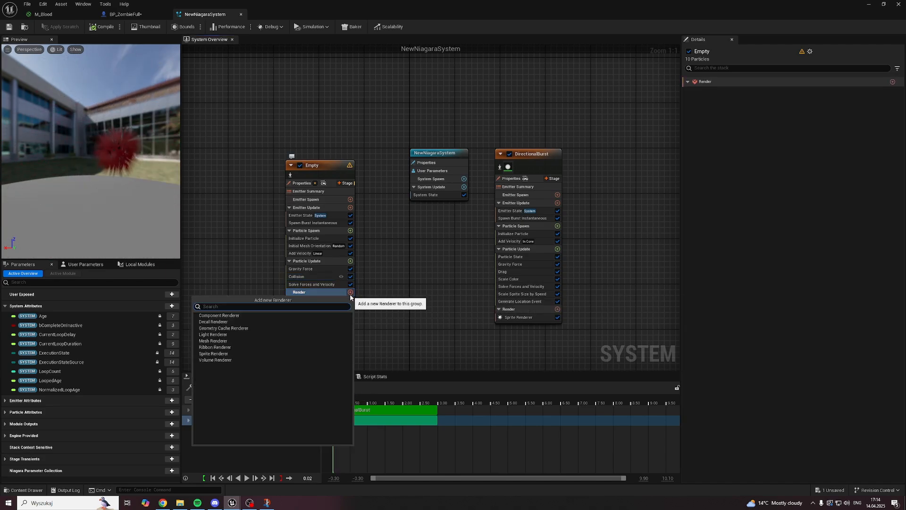
type("mesh rend")
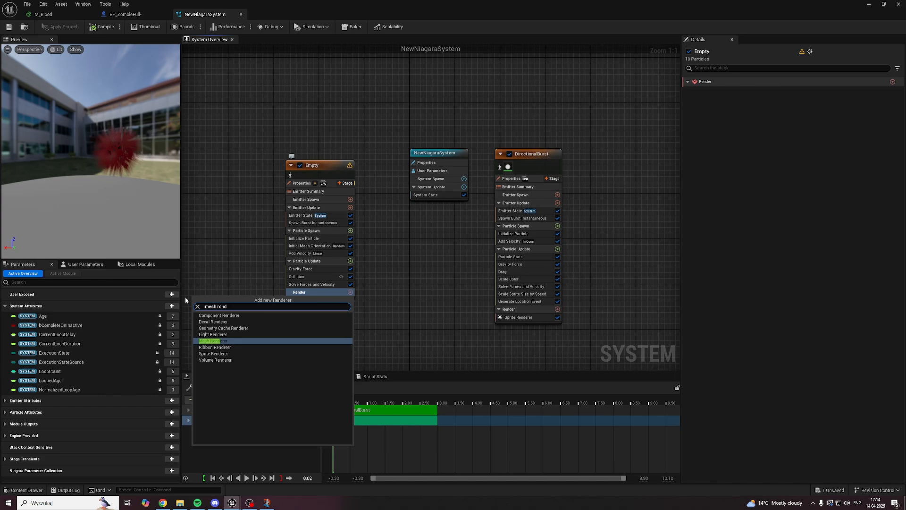
left_click(206, 341)
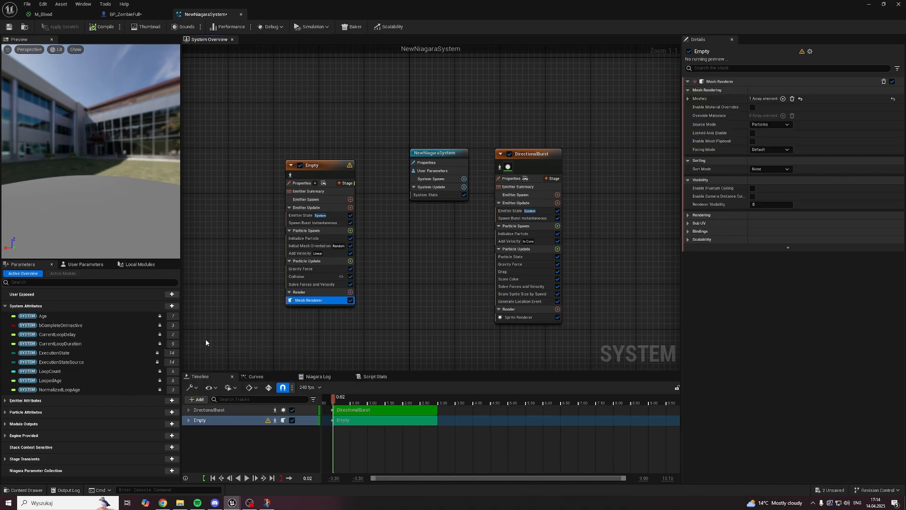
Step: Assign SM_Cube as the Mesh Renderer's mesh and save the system
left_click(688, 98)
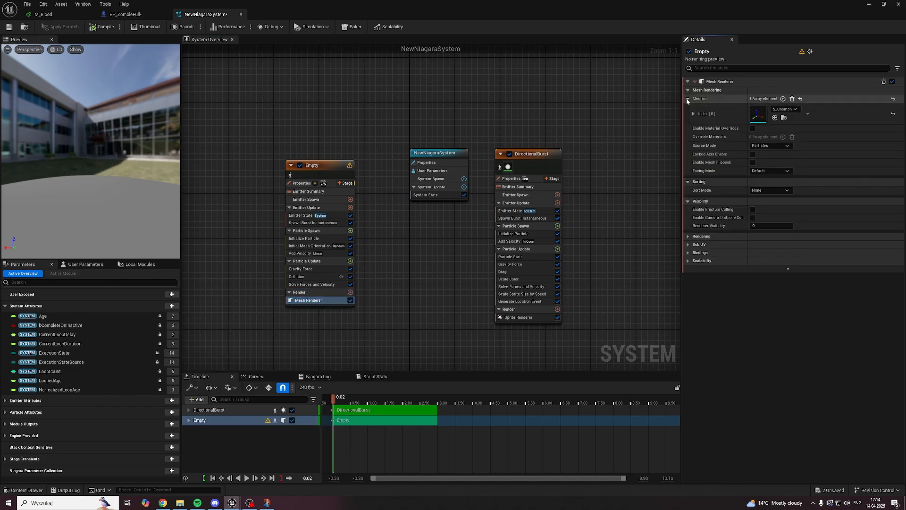
left_click(787, 110)
type("sm cube")
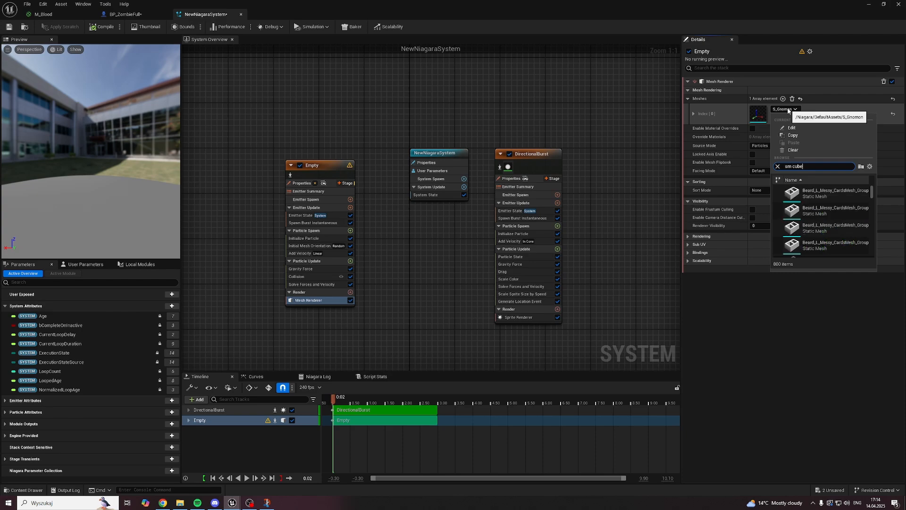
left_click(804, 241)
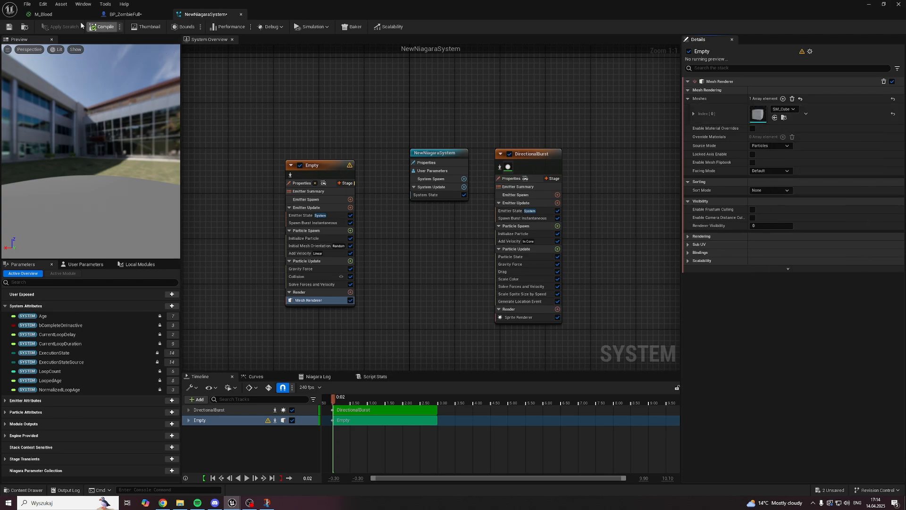
left_click(8, 26)
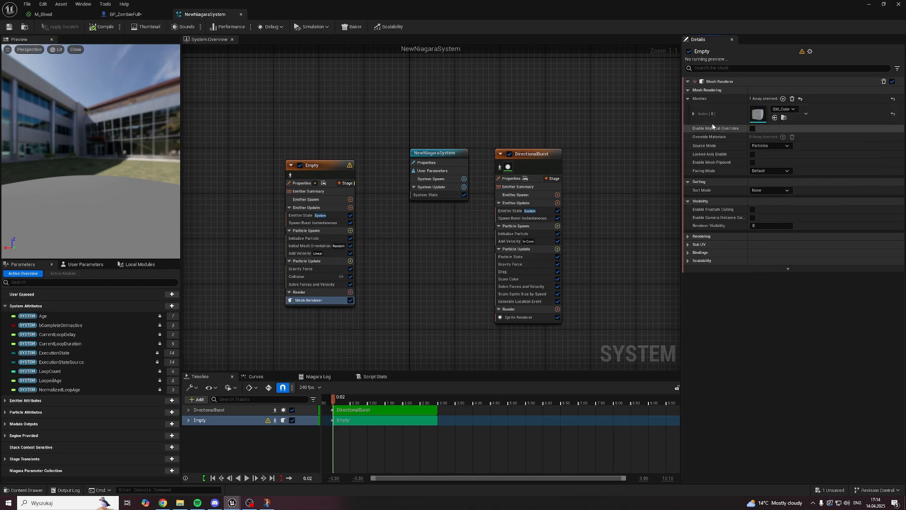
Step: Set the Mesh Renderer's SM_Cube scale to 0.1 on all axes, preview the burst on the timeline, and save the system
left_click(693, 113)
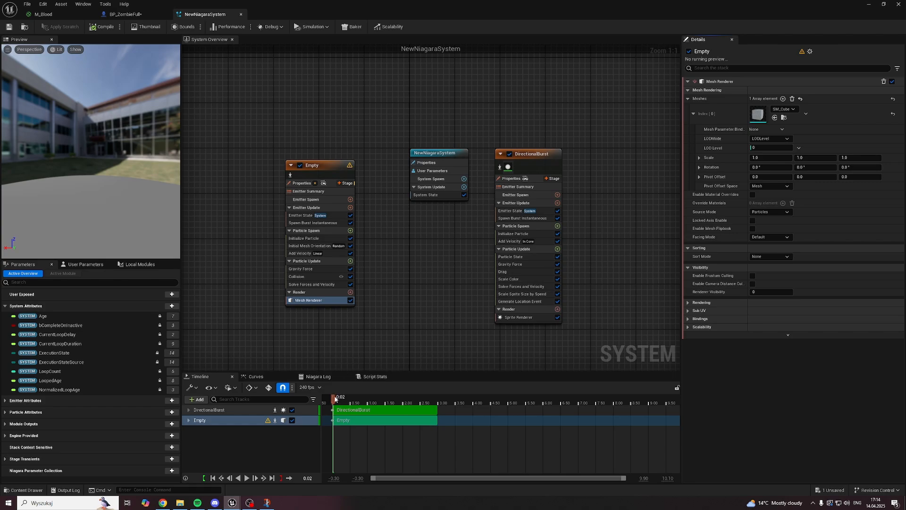
mouse_move(333, 398)
left_mouse_down()
mouse_move(373, 398)
mouse_move(336, 399)
left_mouse_up()
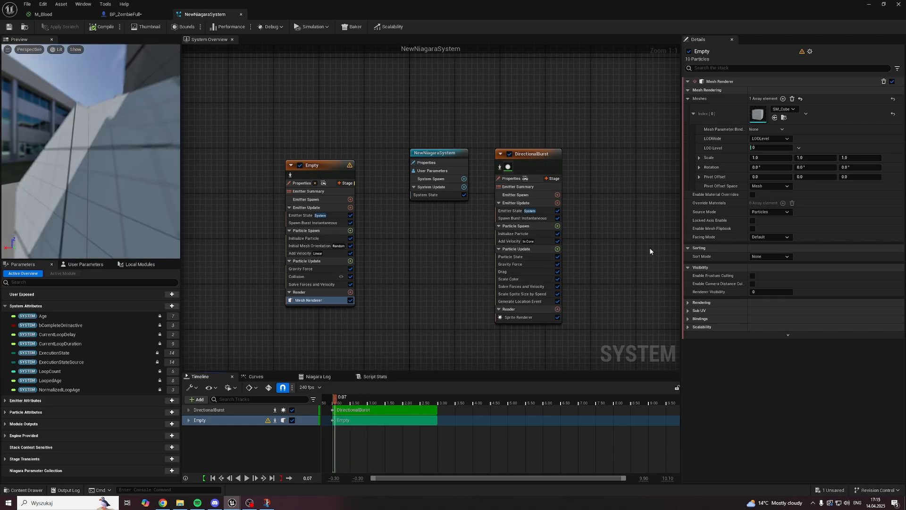
left_click(768, 158)
type("0.1")
key("Tab")
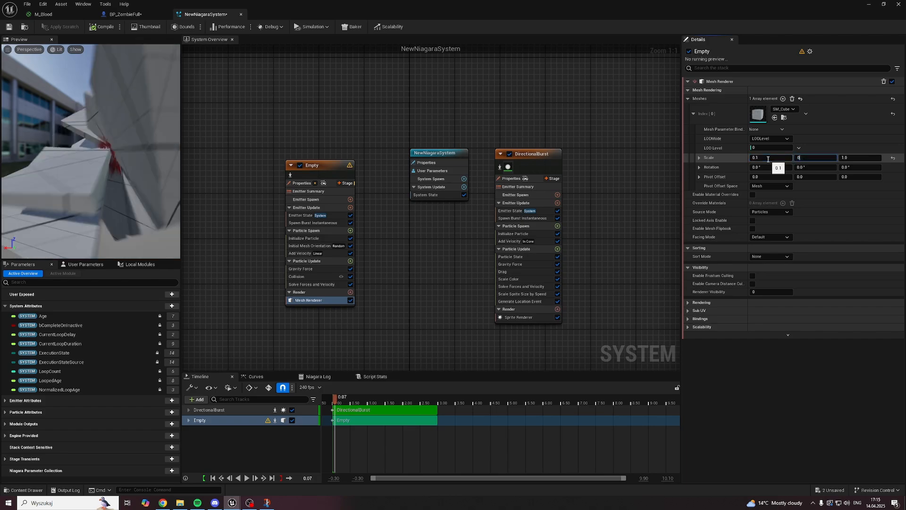
type("0.1")
key("Tab")
type("0.1")
key("Return")
key("ctrl+s")
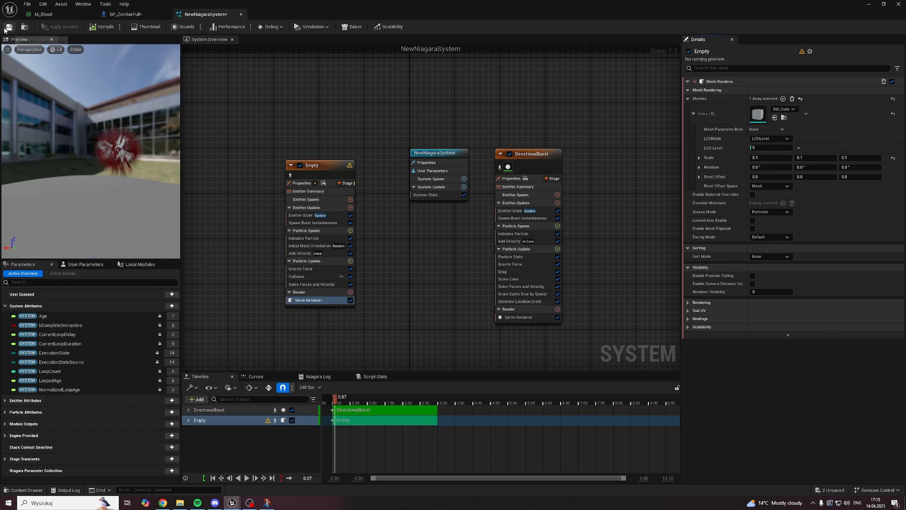
left_click_drag(335, 399, 353, 404)
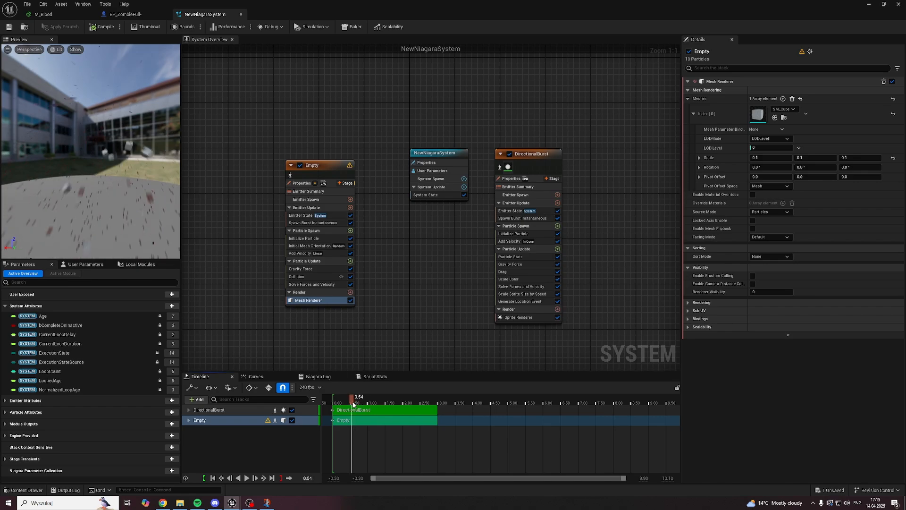
left_click(9, 27)
Step: Play-test Level1 by attacking an enemy to check the blood and cube burst, and end the play session
left_click(869, 3)
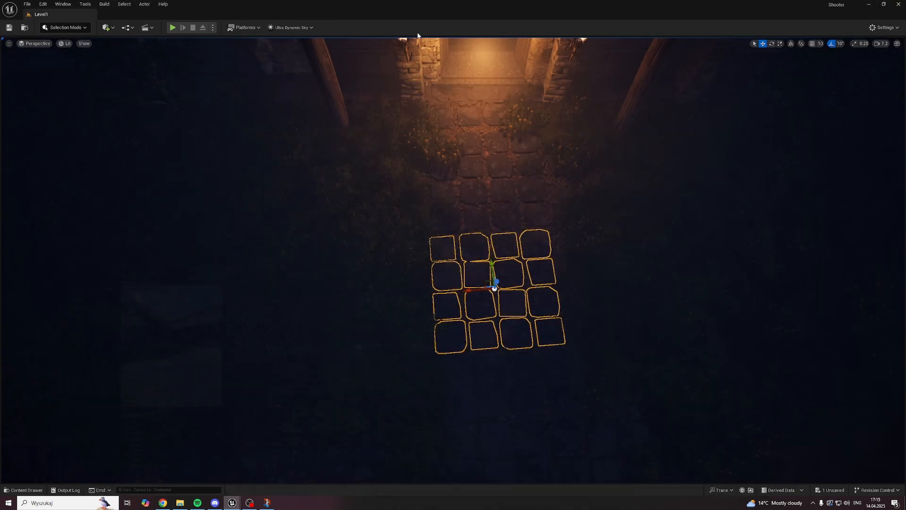
key("alt+p")
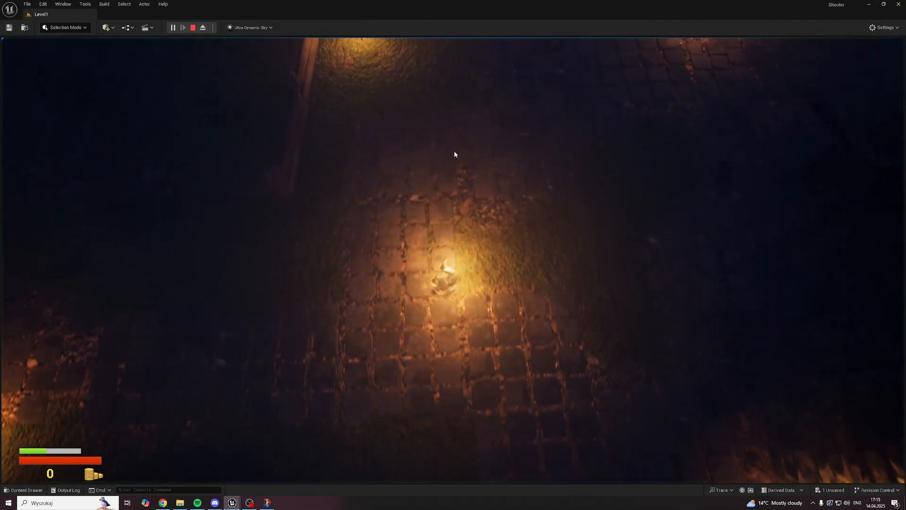
key("w")
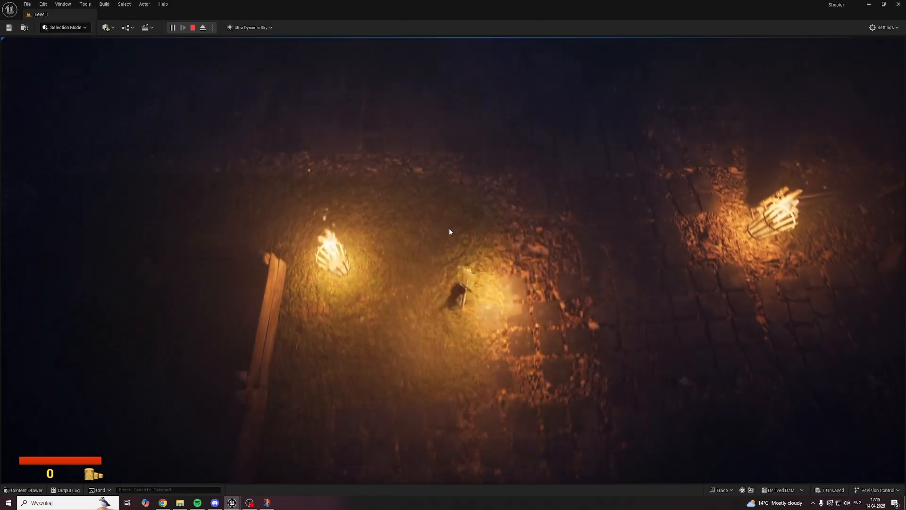
key("w")
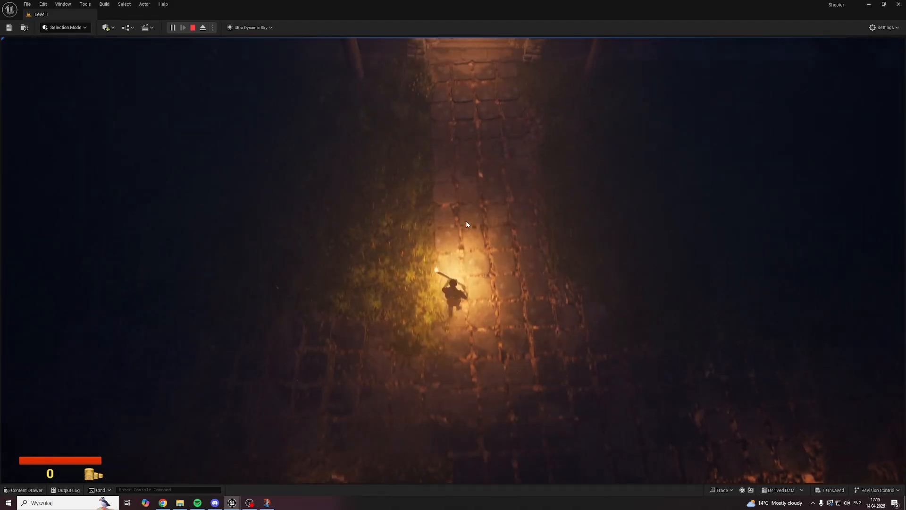
left_click(444, 217)
key("w")
key("s")
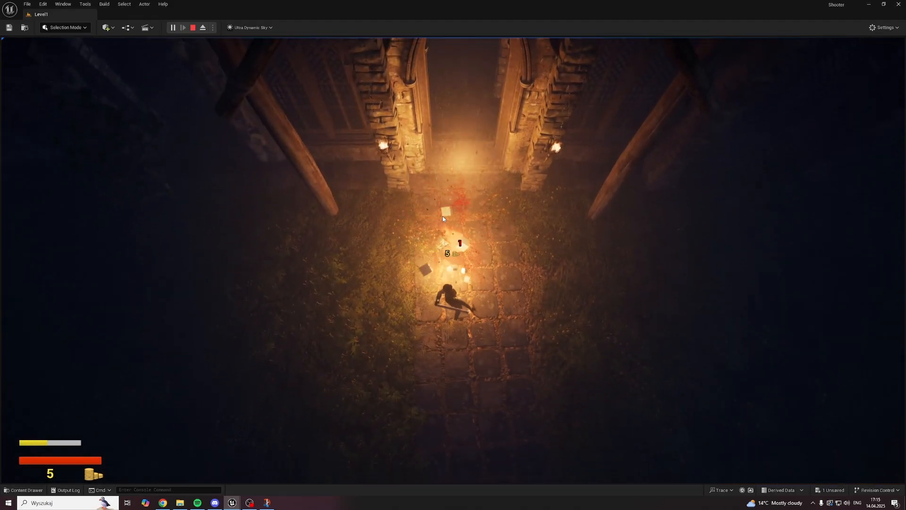
key("Escape")
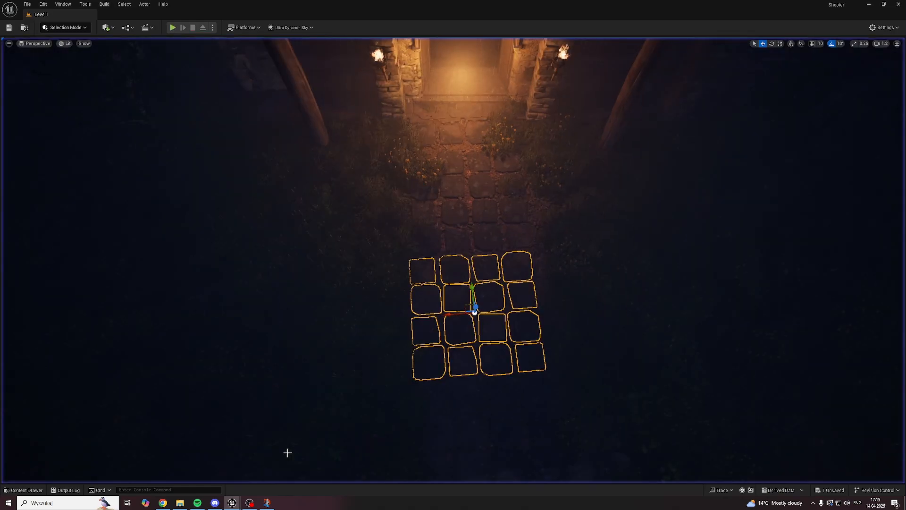
Step: Bring up the Bridge asset library and clear its Surfaces / Other category filter
mouse_move(231, 503)
left_click(303, 476)
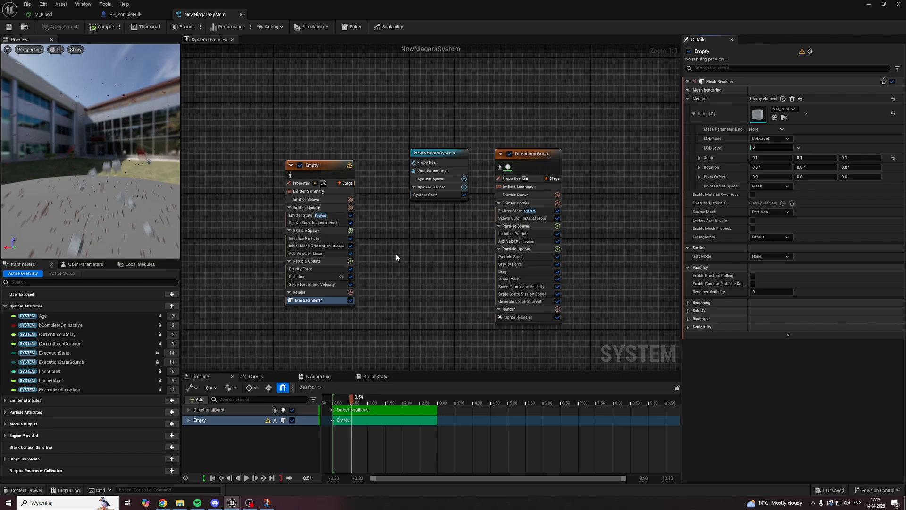
left_click(869, 4)
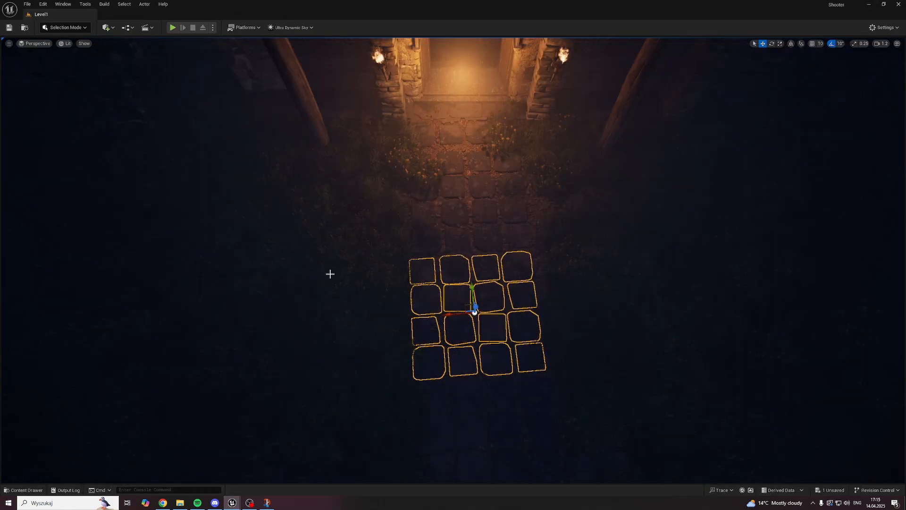
key("ctrl+space")
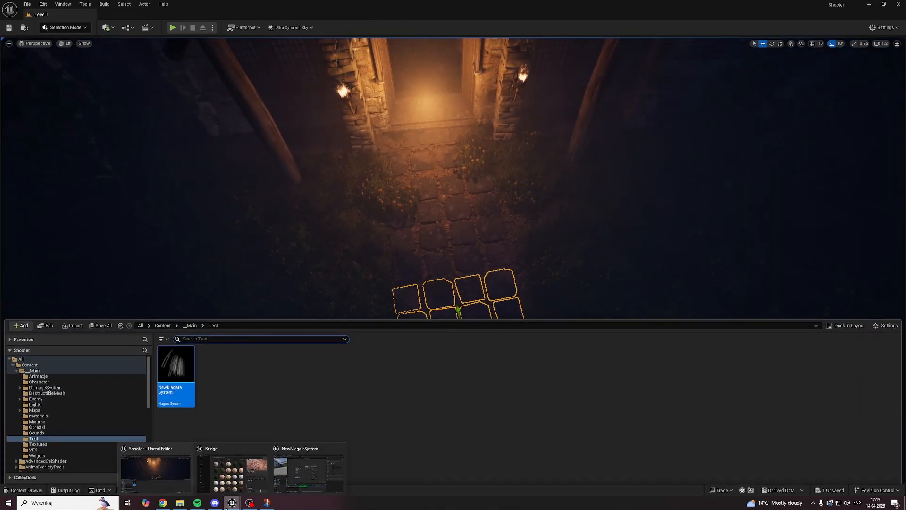
left_click(228, 471)
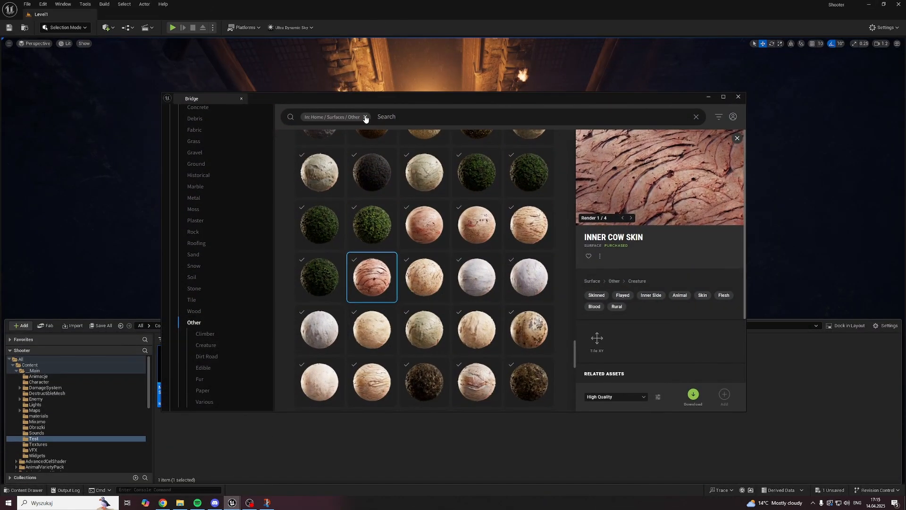
scroll(398, 136, "down", 3)
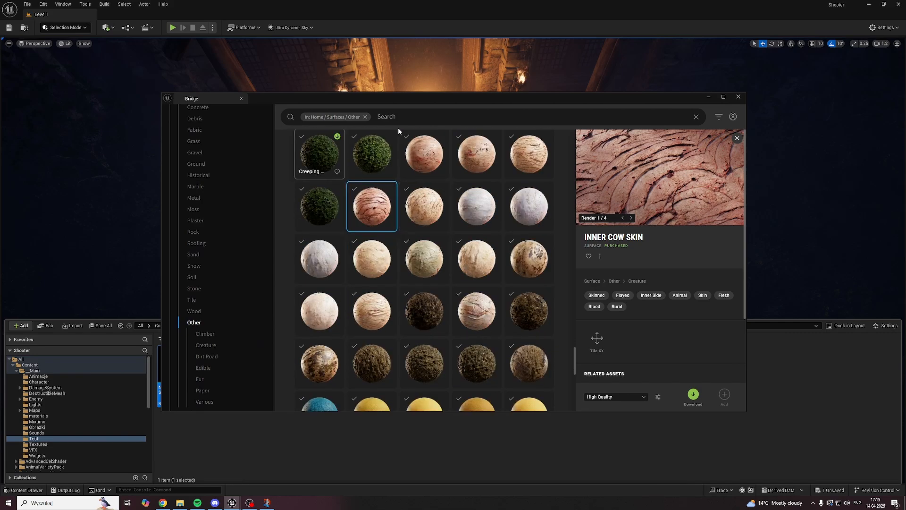
left_click(366, 116)
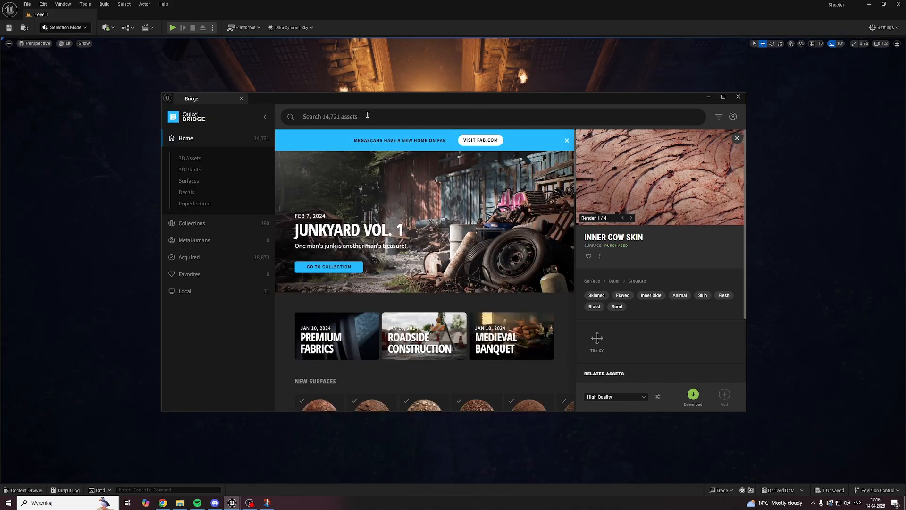
Step: Search Bridge for "meat", view the Smoked Meat 3D asset's details, and minimize Bridge
left_click(367, 114)
type("meat")
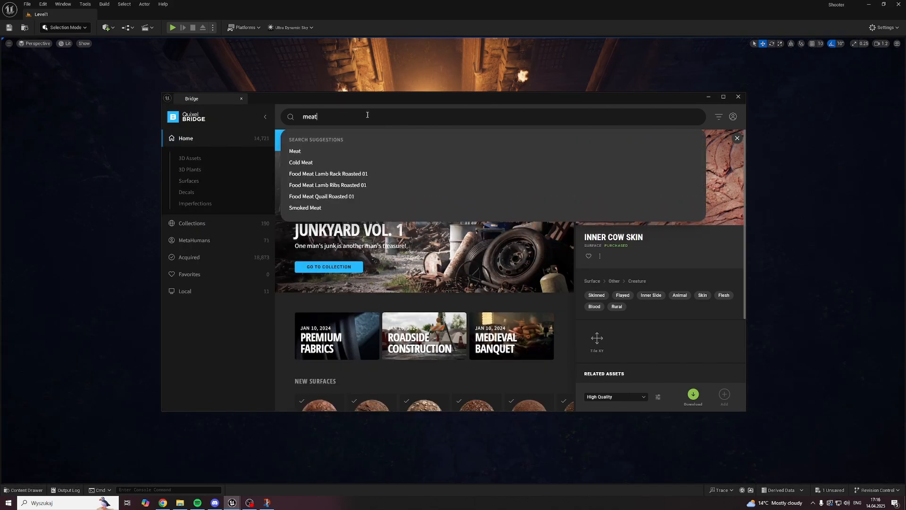
key("Return")
scroll(380, 252, "down", 4)
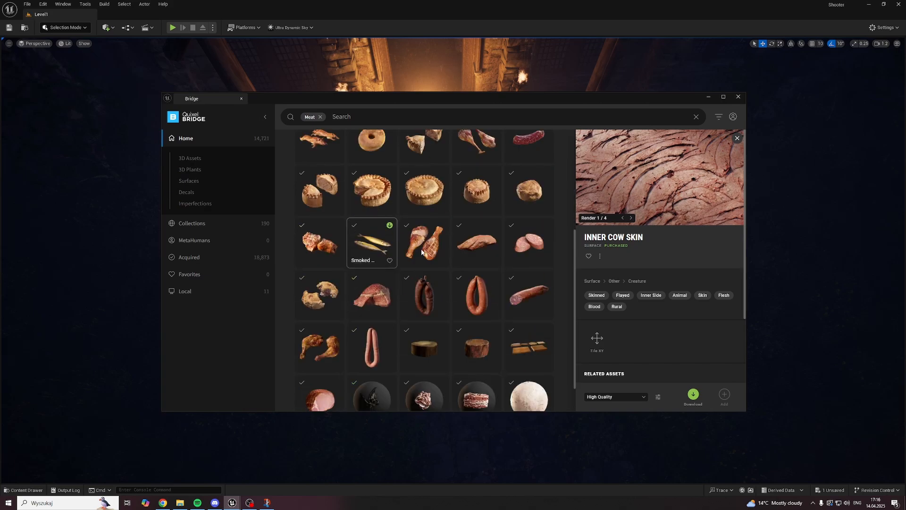
left_click(375, 297)
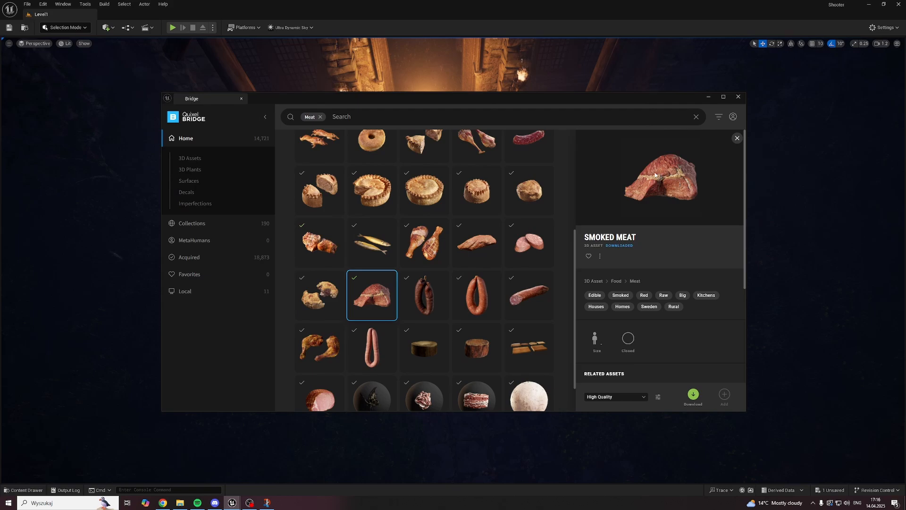
left_click(707, 97)
right_click_drag(493, 221, 420, 161)
scroll(493, 220, "up", 1)
key("g")
key("g")
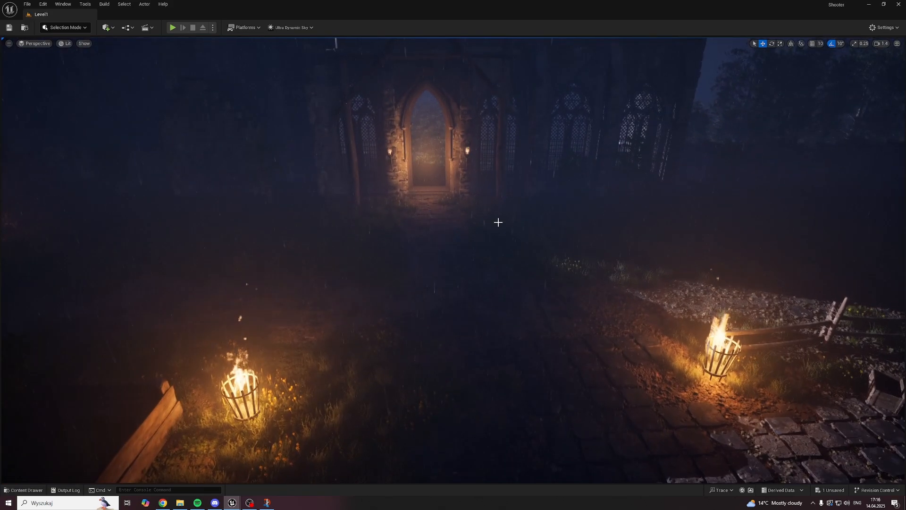
Step: Switch to Chrome and search Google for "free flesh textures"
left_click(163, 503)
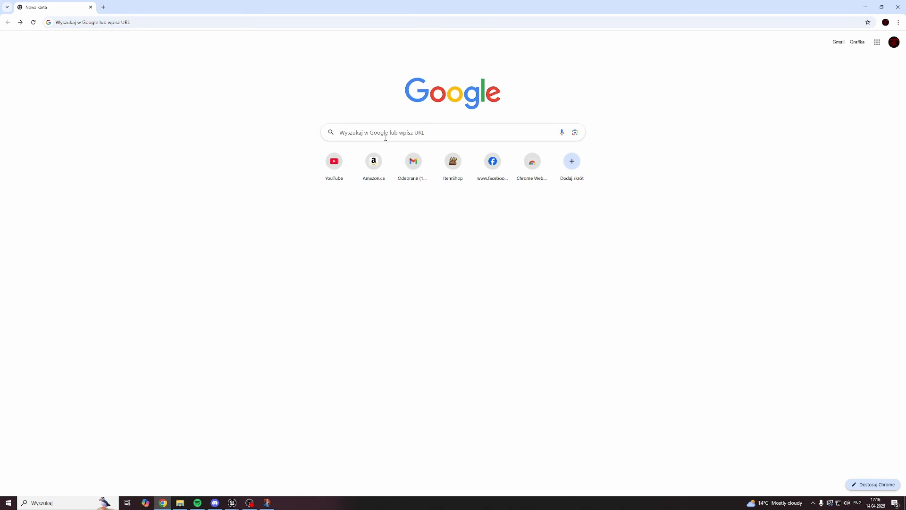
left_click(385, 134)
type("fles")
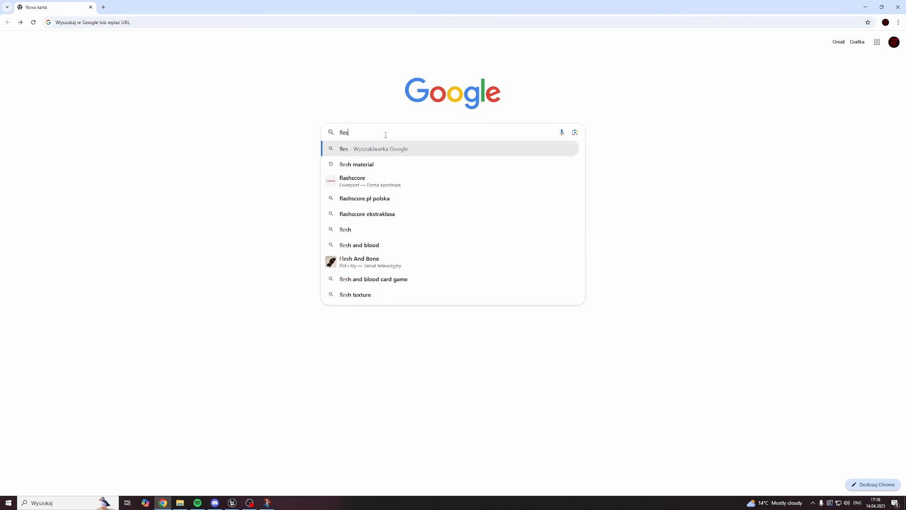
key("BackSpace")
key("BackSpace")
key("BackSpace")
key("BackSpace")
type("free flesh ter")
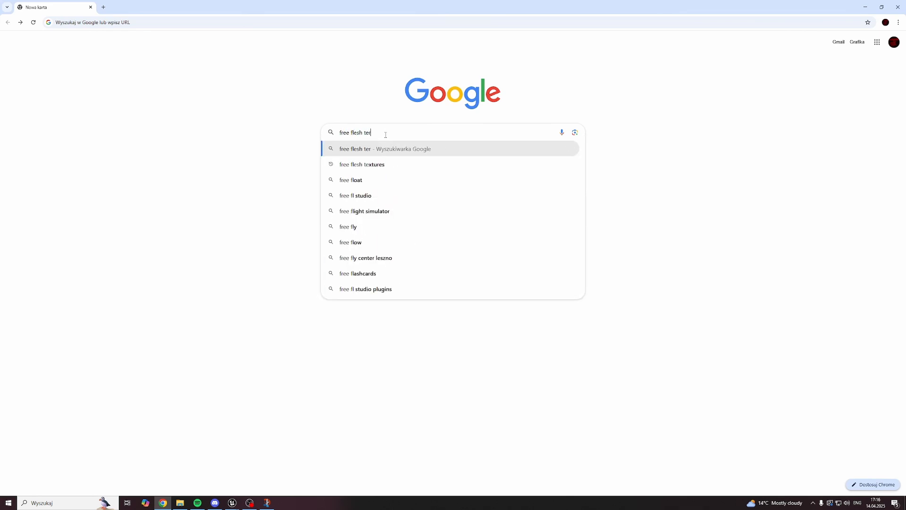
key("BackSpace")
type("xtures")
key("Return")
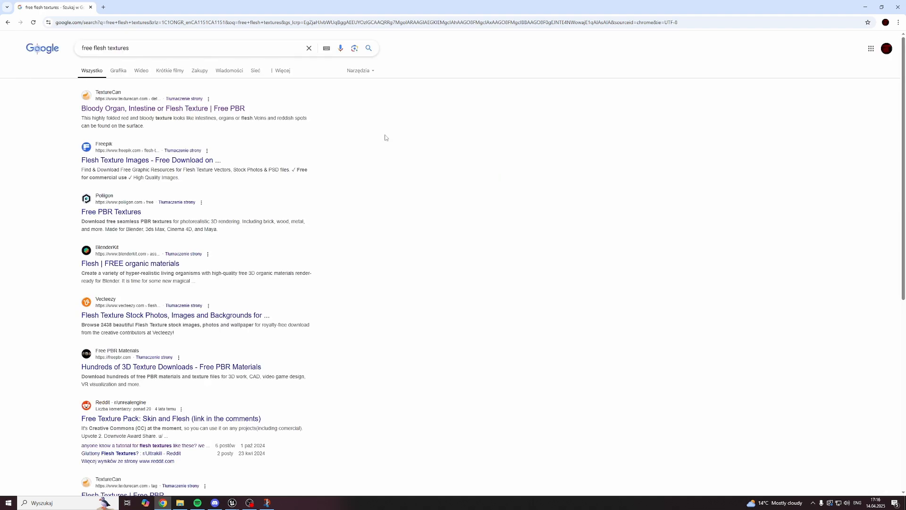
Step: View TextureCan's Bloody Organ, Intestine or Flesh Texture page, dismiss the translation popup, and minimize the browser
left_click(167, 110)
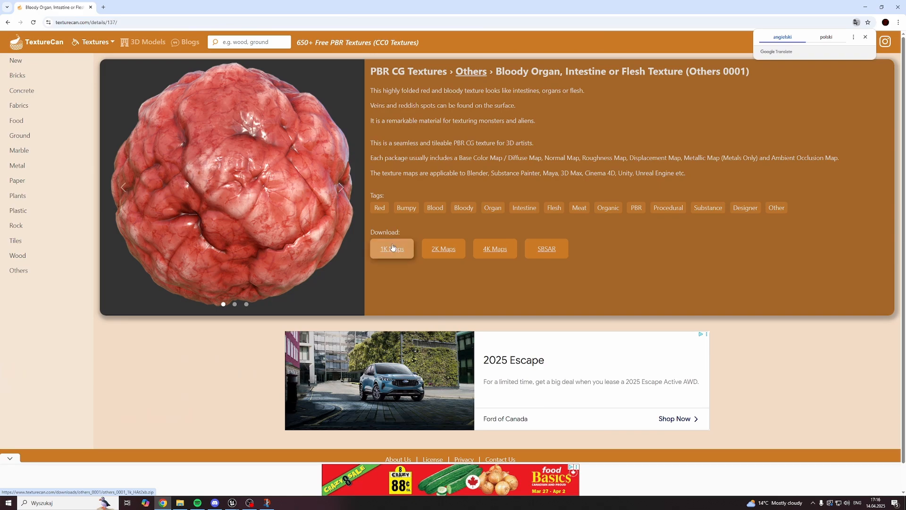
left_click(865, 37)
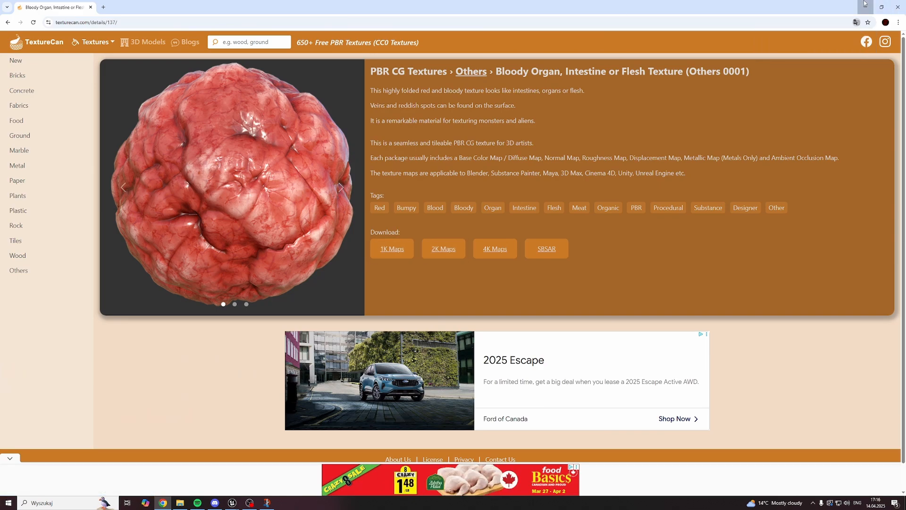
left_click(865, 3)
Step: Open M_FleshMaterial from the project's __Main/Textures folder in the material editor
right_click_drag(438, 302, 453, 272)
key("ctrl+space")
left_click(43, 450)
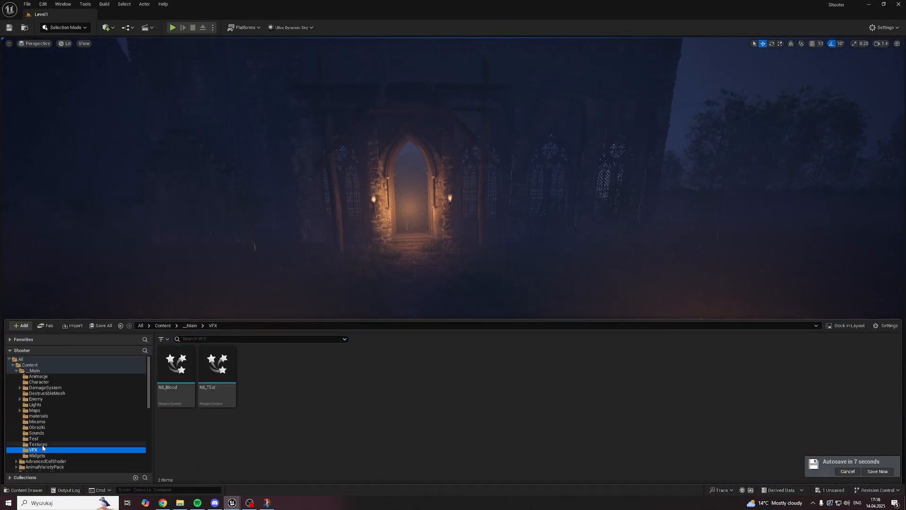
left_click(42, 444)
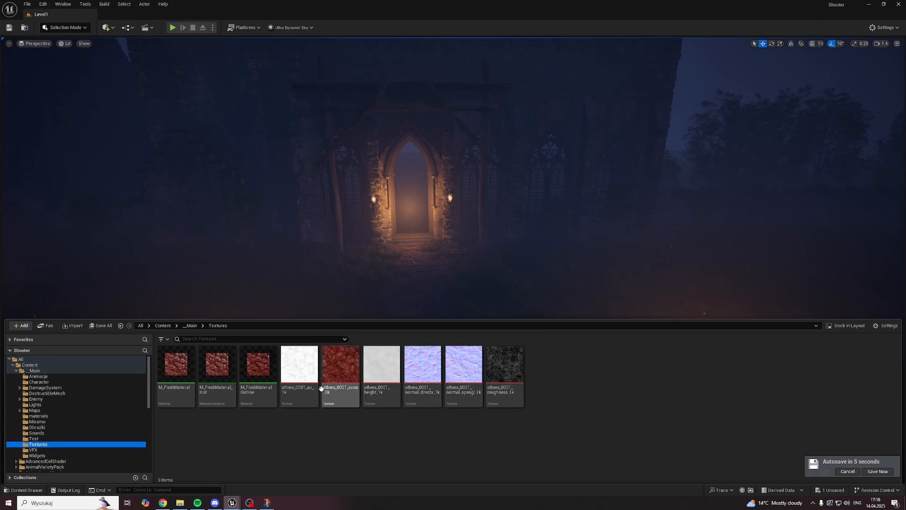
double_click(176, 368)
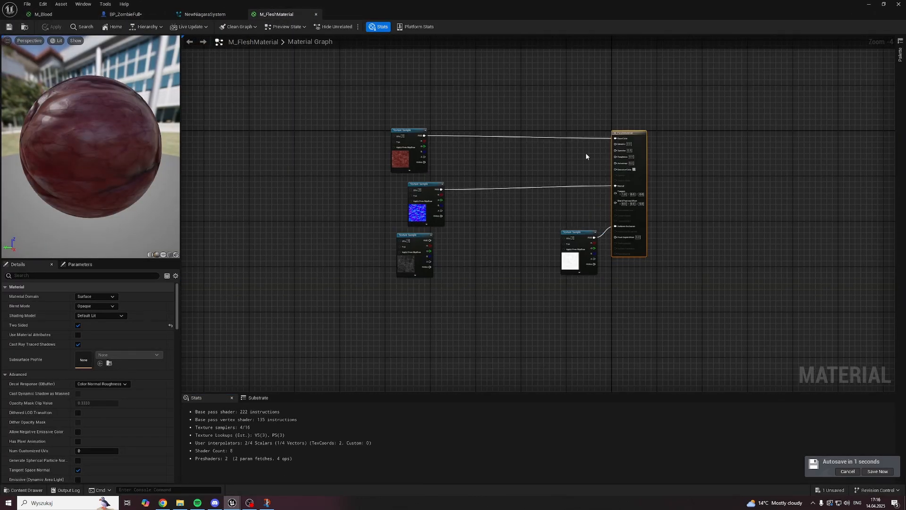
Step: Move the roughness Texture Sample node below the normal map sample in M_FleshMaterial and deselect it
scroll(519, 202, "up", 2)
left_click_drag(367, 256, 391, 259)
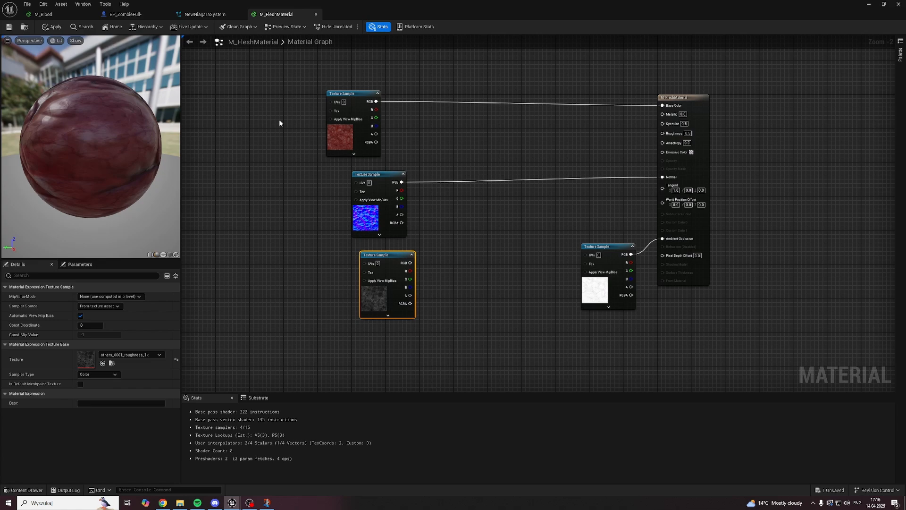
left_click_drag(410, 263, 506, 265)
left_click(499, 287)
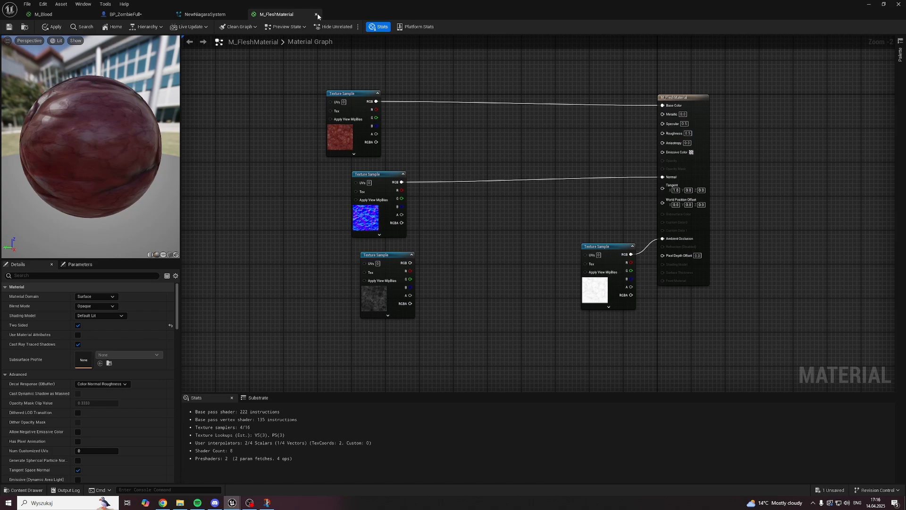
Step: In NewNiagaraSystem, replace the Empty emitter's SM_Cube mesh with the S_Smoked_Meat static mesh, save, and preview the burst
left_click(156, 17)
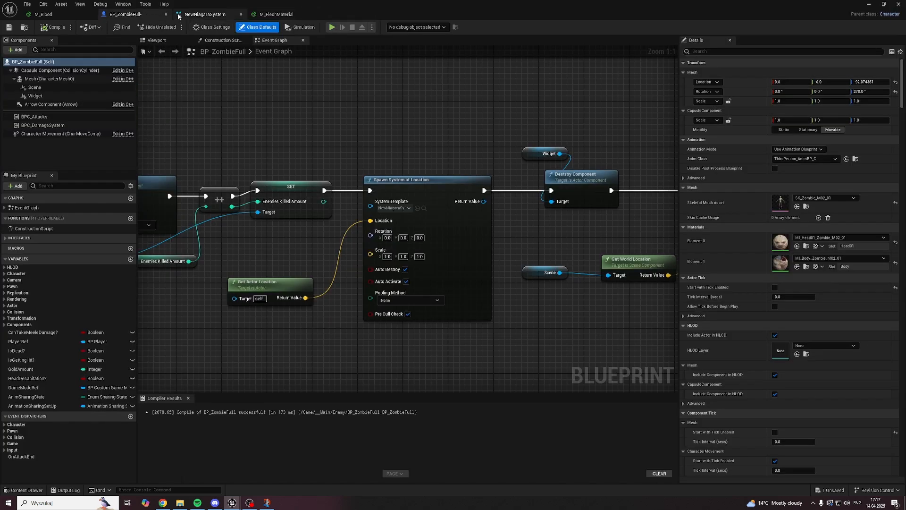
left_click(204, 14)
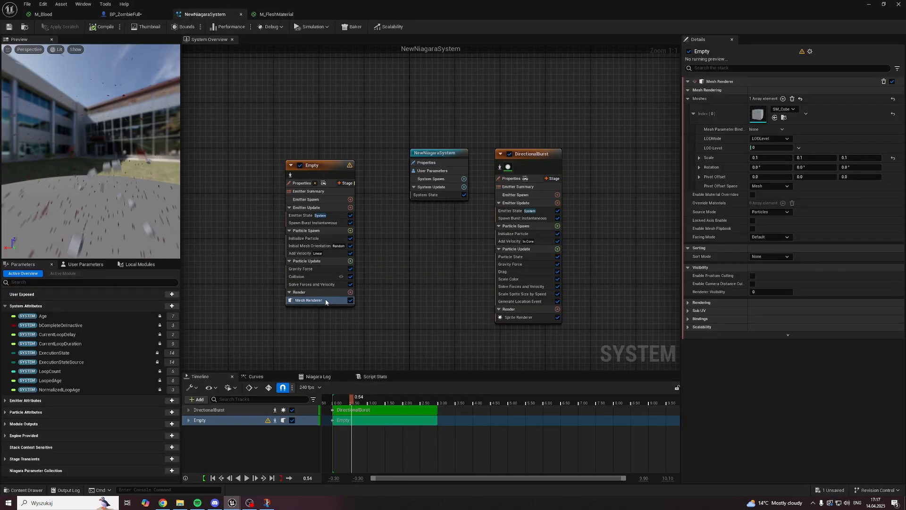
left_click(780, 109)
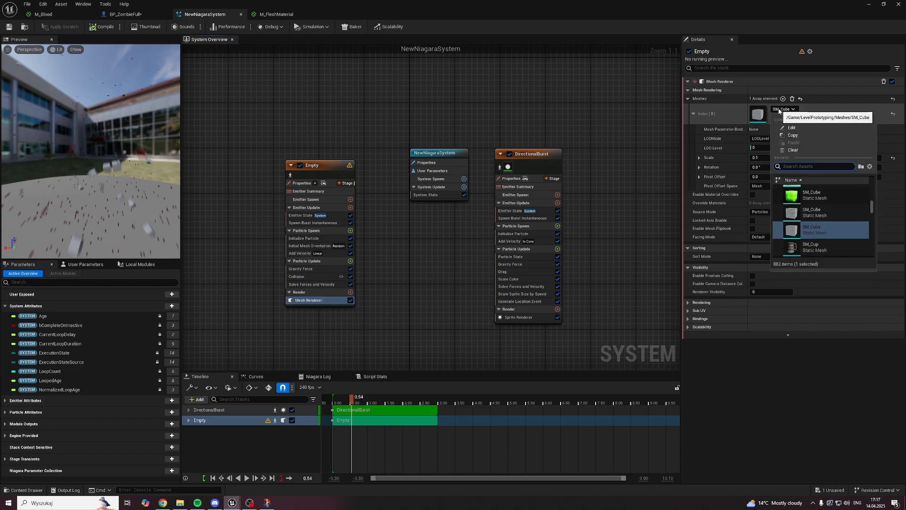
type("sm c")
key("BackSpace")
key("BackSpace")
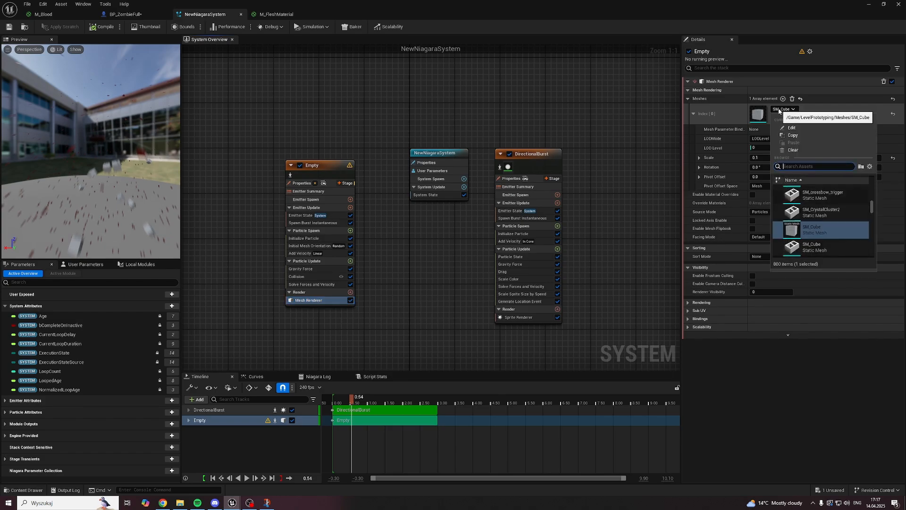
type("meat")
left_click(811, 210)
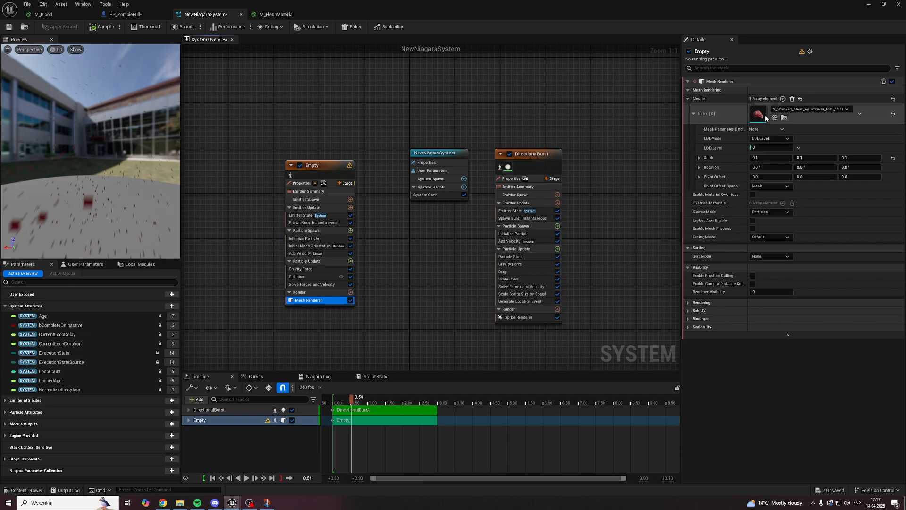
left_click(8, 28)
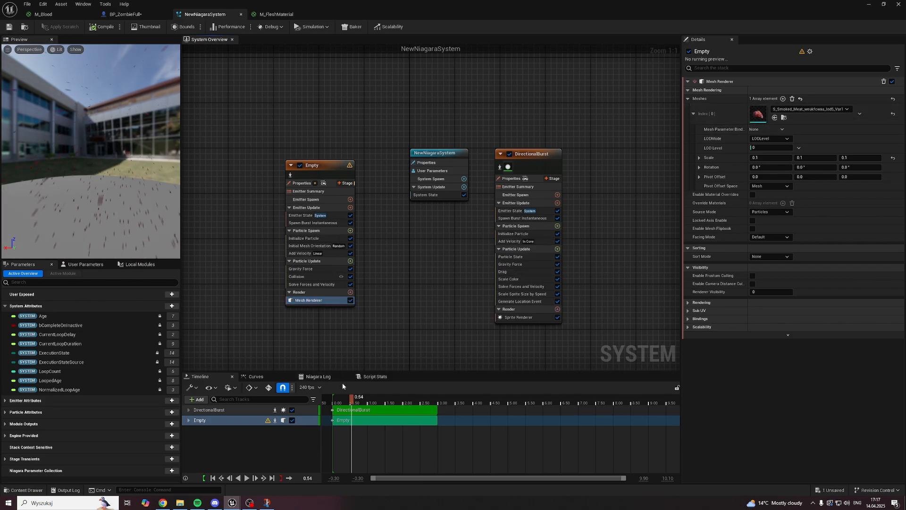
left_click(343, 399)
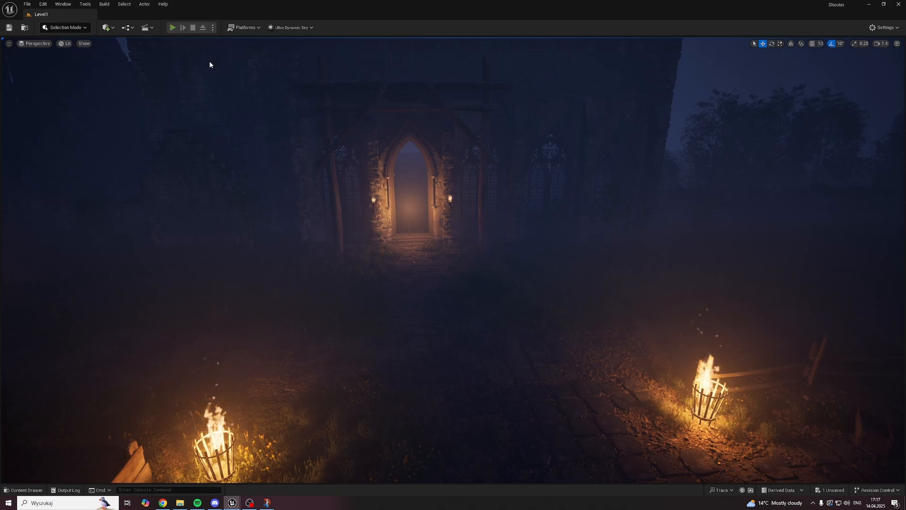
Step: Play-test Level1 by running to the church entrance and attacking an enemy to check the meat burst, and end the session
key("alt+p")
key("w")
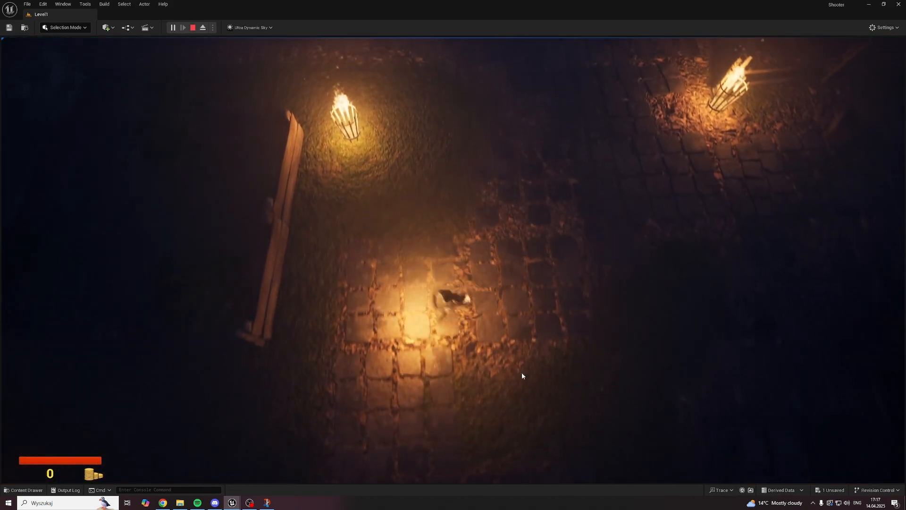
key("w")
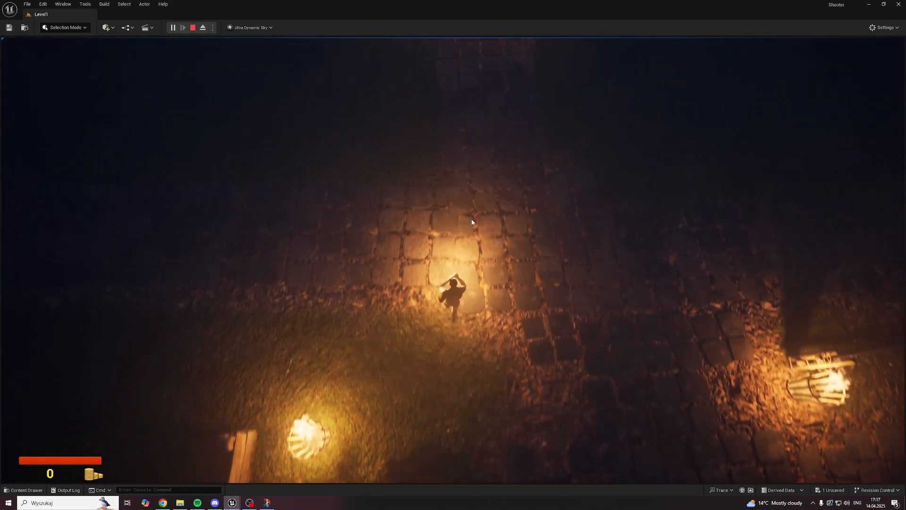
key("w")
left_click(460, 207)
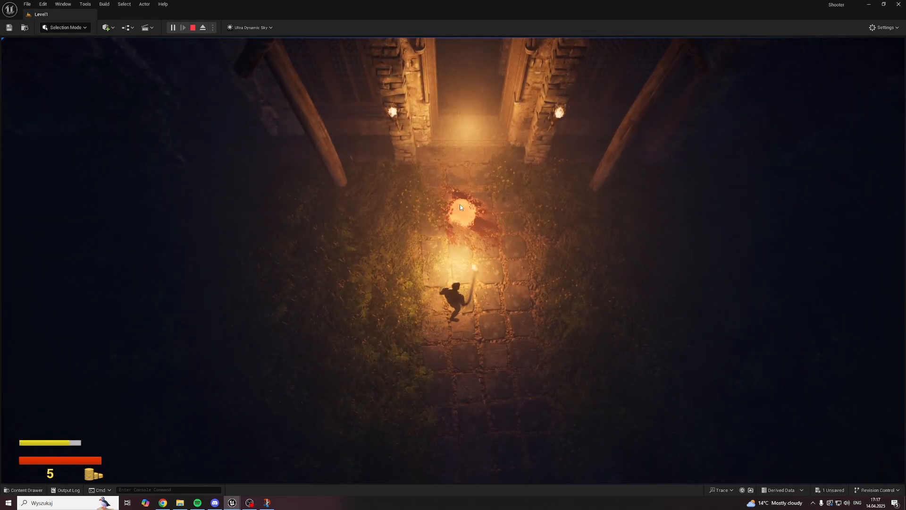
key("Escape")
Step: Set the Mesh Renderer's smoked meat mesh scale to 1.0 on all axes and save NewNiagaraSystem
mouse_move(243, 499)
left_click(317, 463)
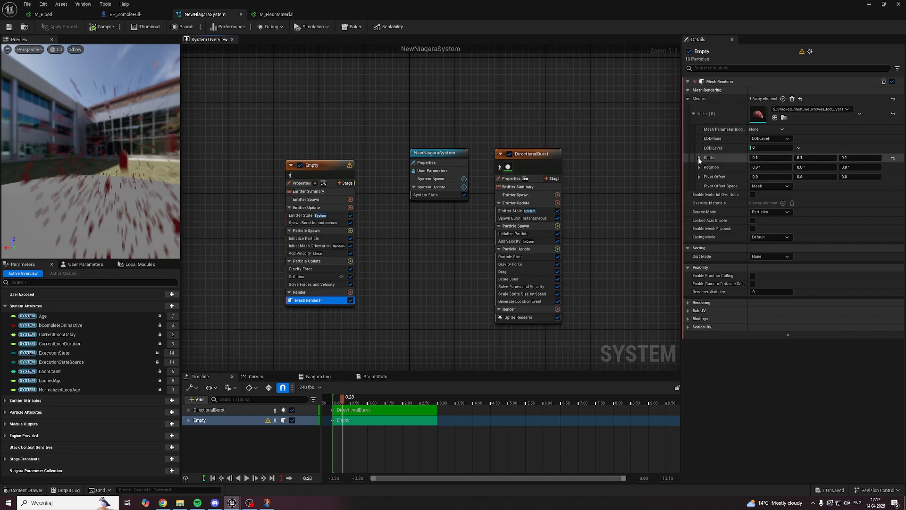
left_click(767, 158)
type("1")
left_click(814, 160)
type("1")
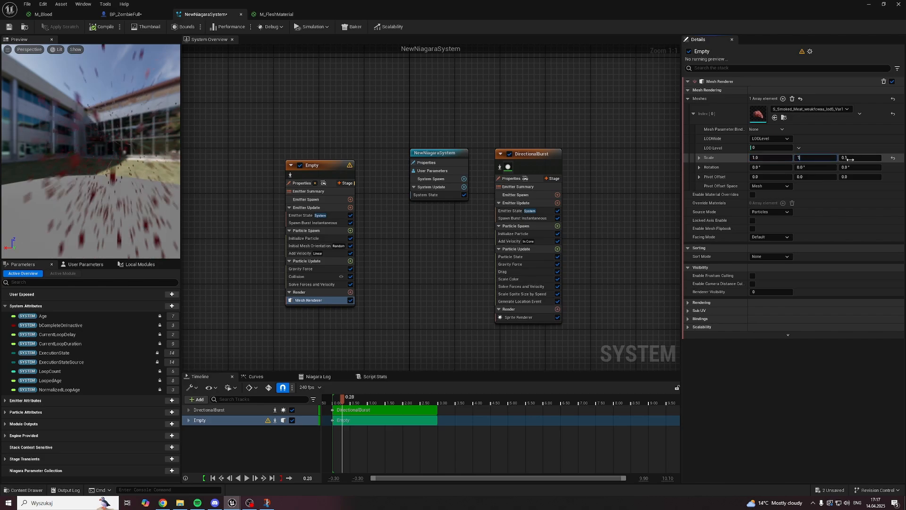
left_click(849, 159)
type("1")
key("Return")
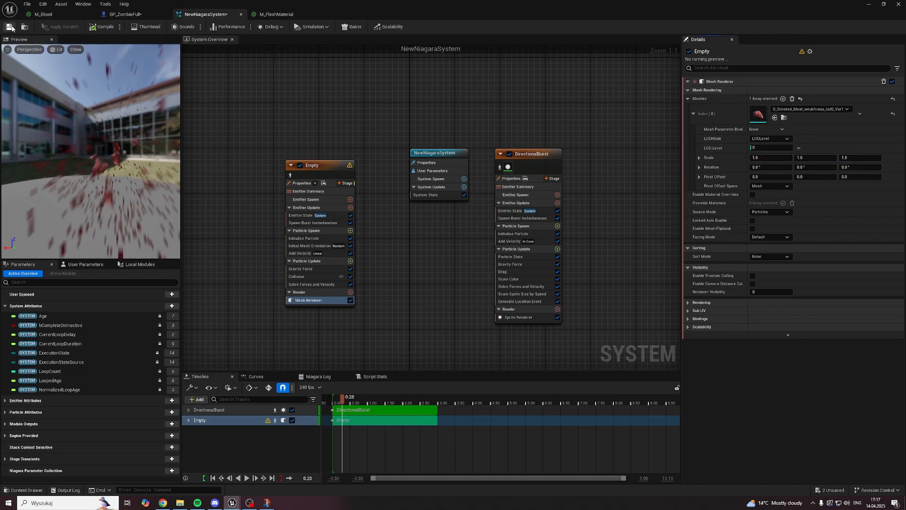
left_click(10, 27)
Step: Play-test Level1 by running to the church entrance and attacking an enemy to check the resized meat chunks, ending the session after the hit
left_click(870, 4)
left_click(172, 28)
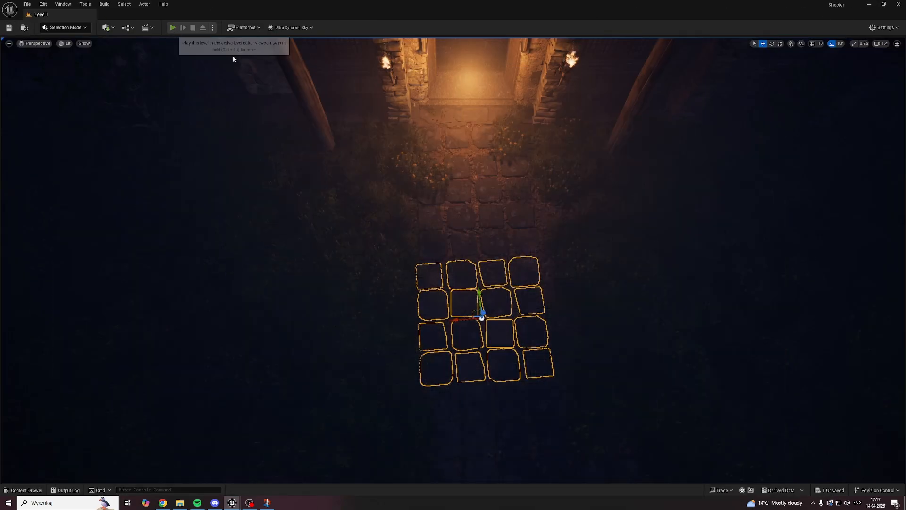
key("w")
key("w")
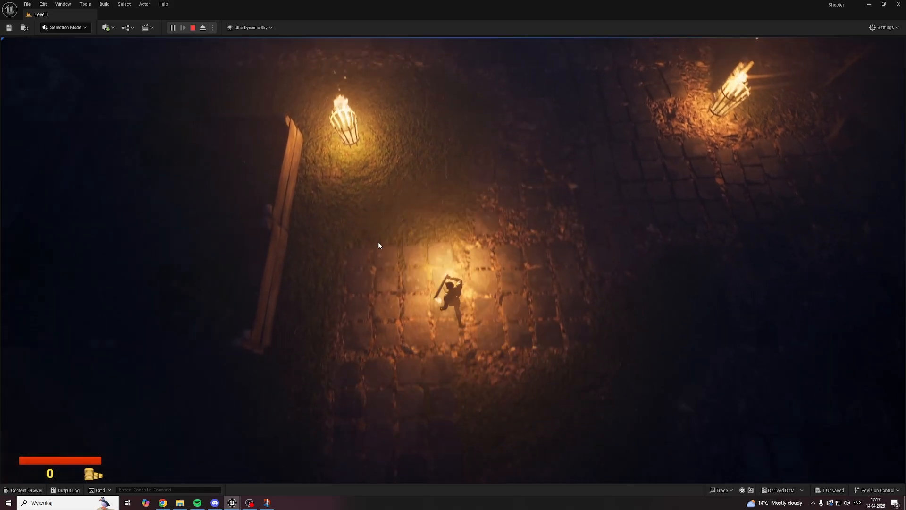
key("w")
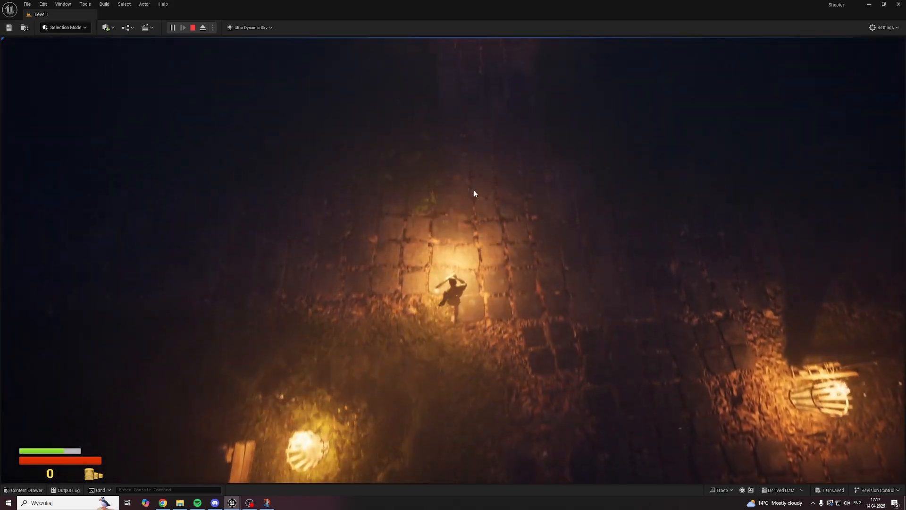
key("w")
left_click(448, 198)
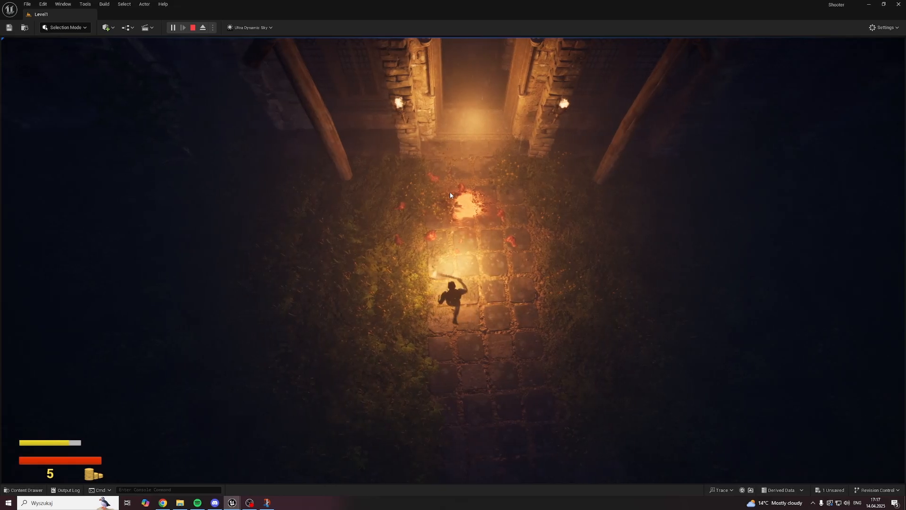
key("Escape")
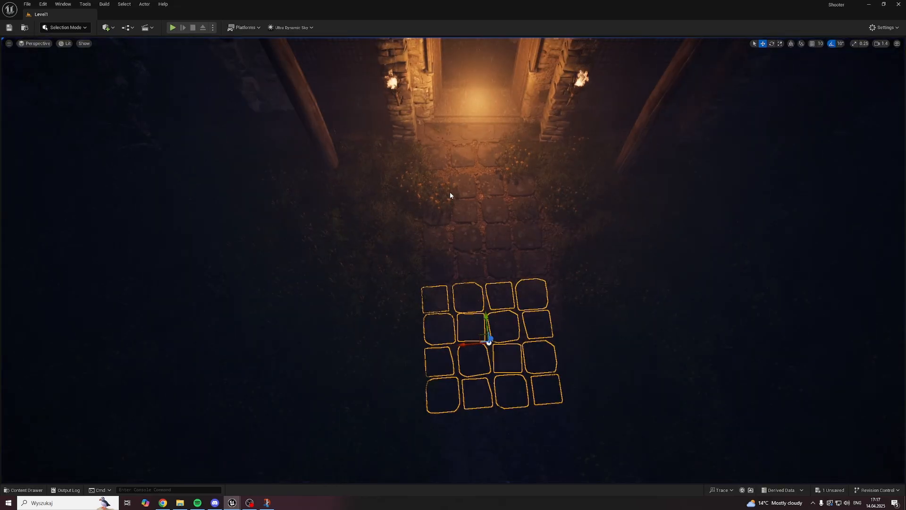
Step: Play-test Level1 again, attacking enemies on the path to the church entrance to recheck the meat burst, and end the session
right_click_drag(461, 239, 520, 244)
key("w")
scroll(465, 239, "up", 1)
key("s")
key("w")
key("g")
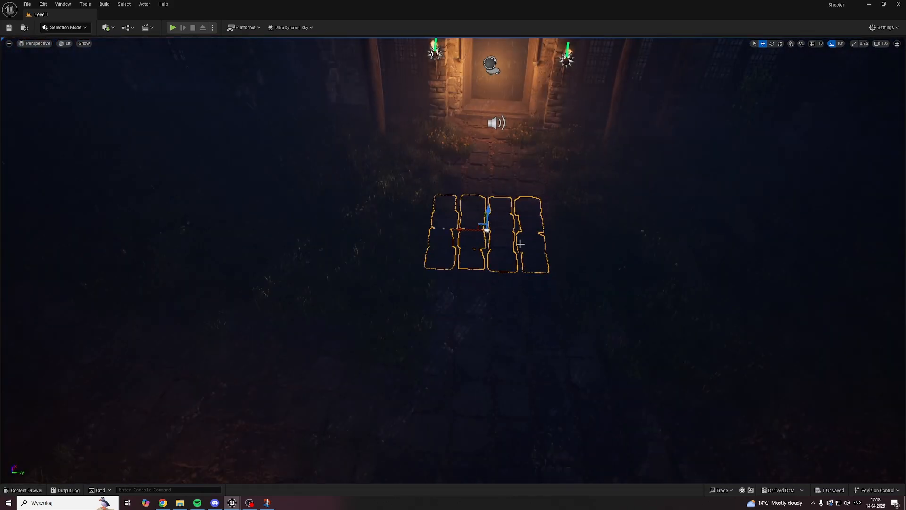
key("g")
key("alt+p")
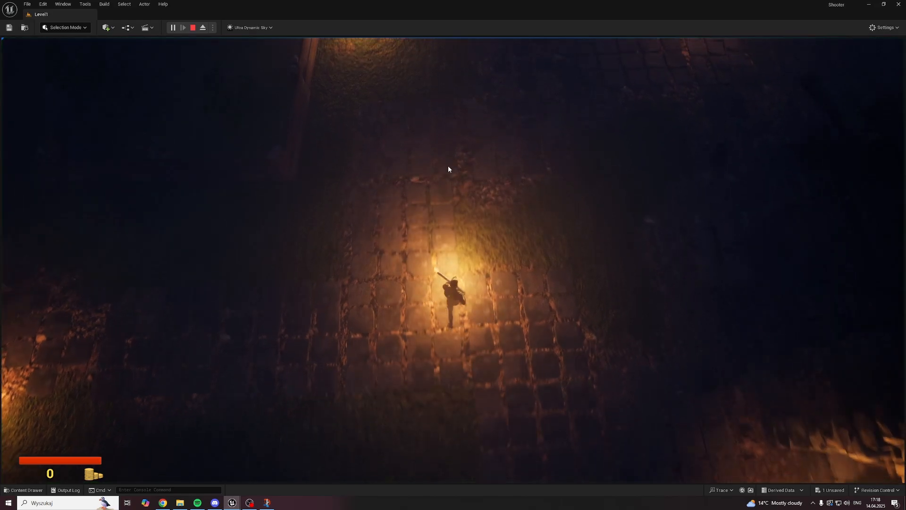
key("w")
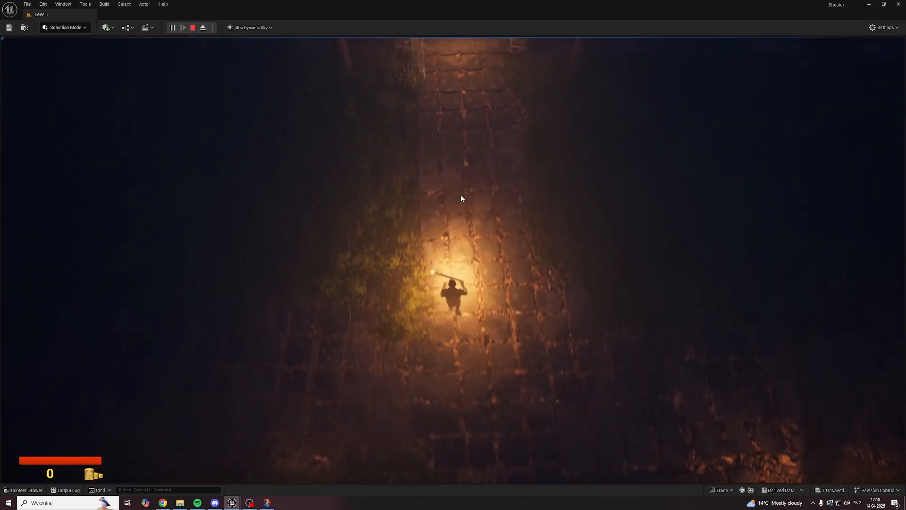
left_click(443, 194)
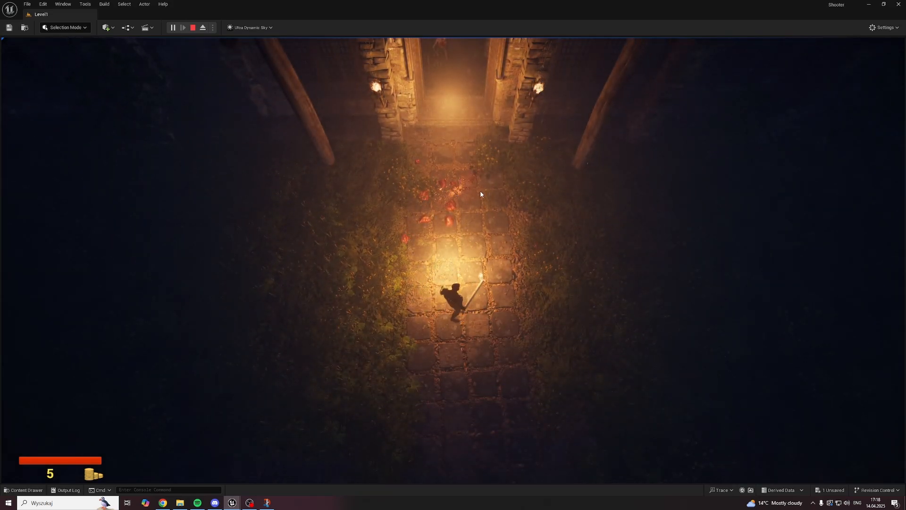
left_click(484, 205)
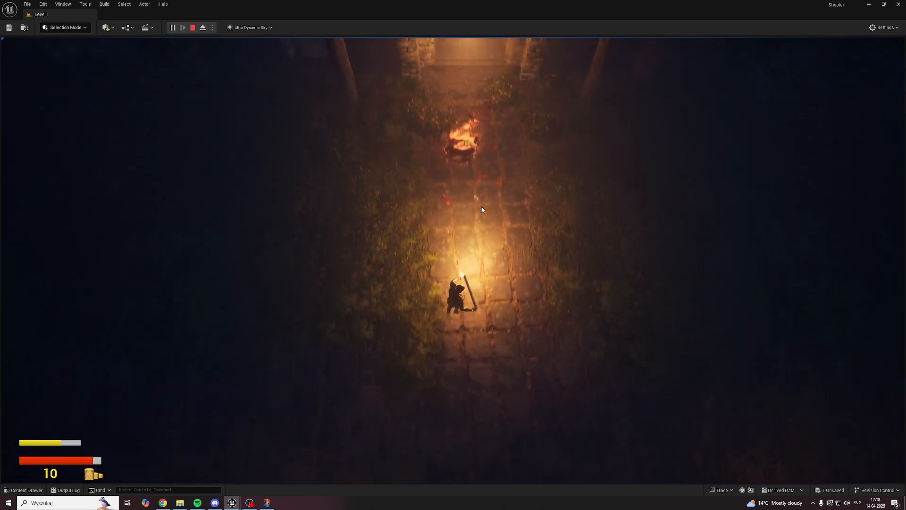
key("Escape")
mouse_move(232, 502)
left_click(295, 469)
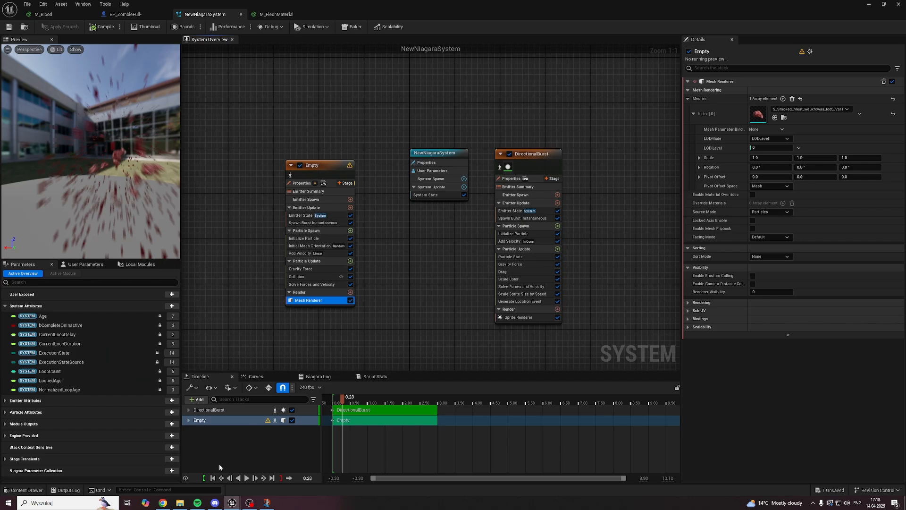
left_click(163, 503)
left_click(869, 4)
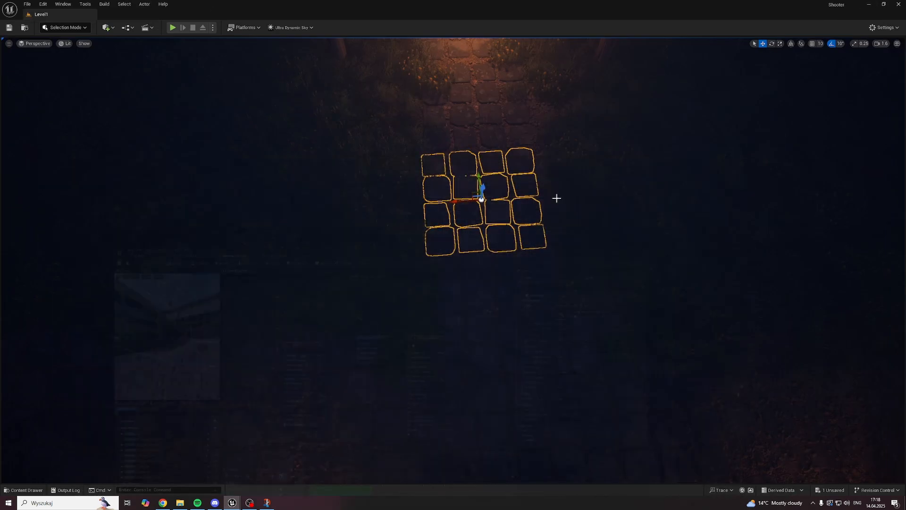
key("ctrl+space")
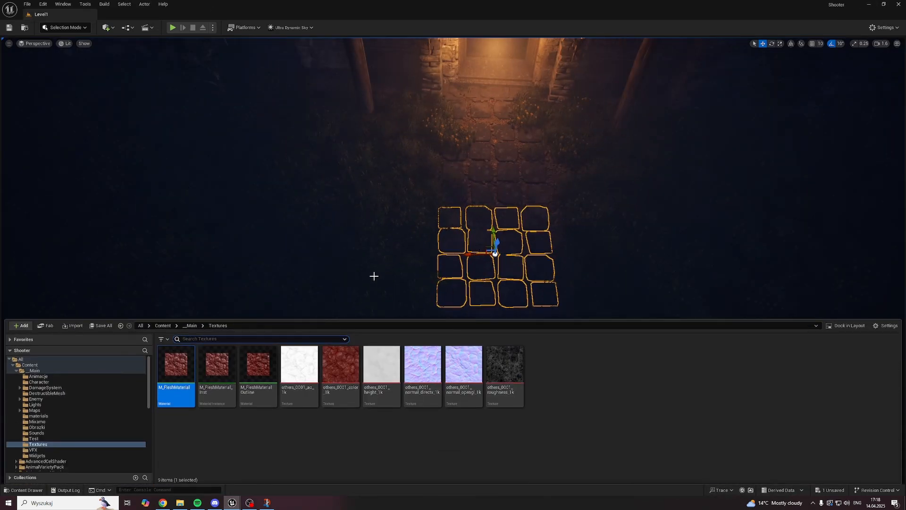
Step: Switch to Quixel Bridge and browse the Other category of Surfaces for flesh-like materials
mouse_move(231, 503)
left_click(230, 476)
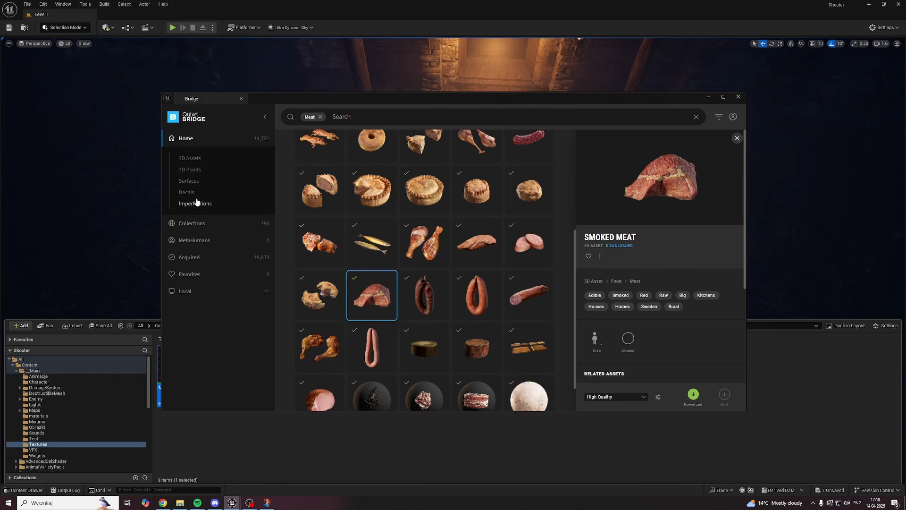
left_click(189, 183)
scroll(218, 260, "down", 3)
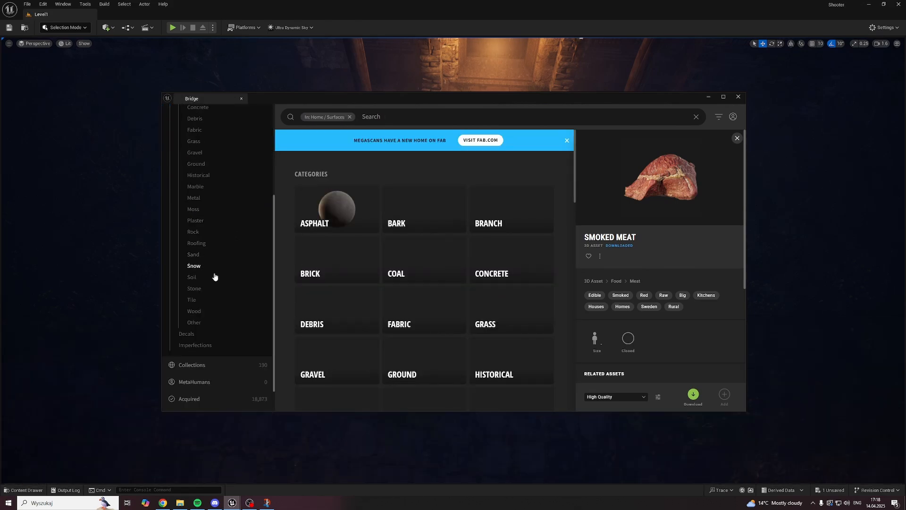
left_click(194, 323)
scroll(347, 285, "down", 10)
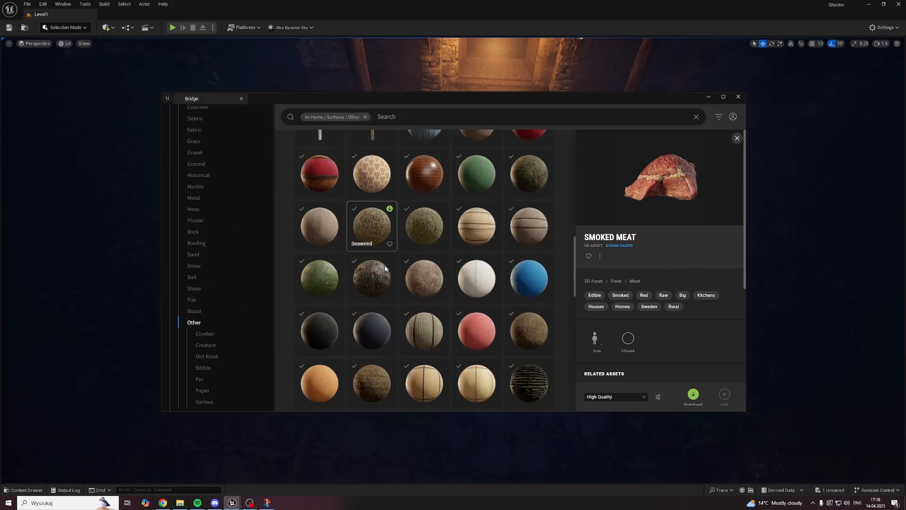
scroll(406, 259, "down", 15)
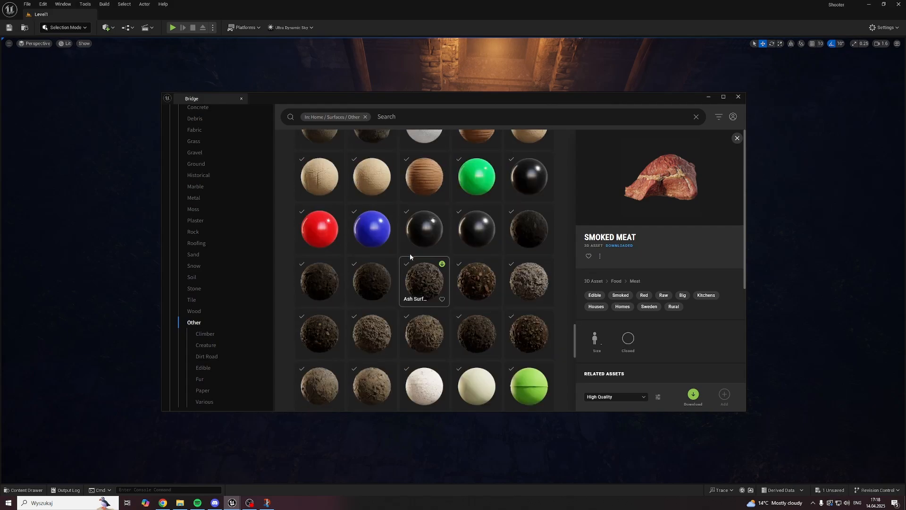
scroll(411, 255, "down", 5)
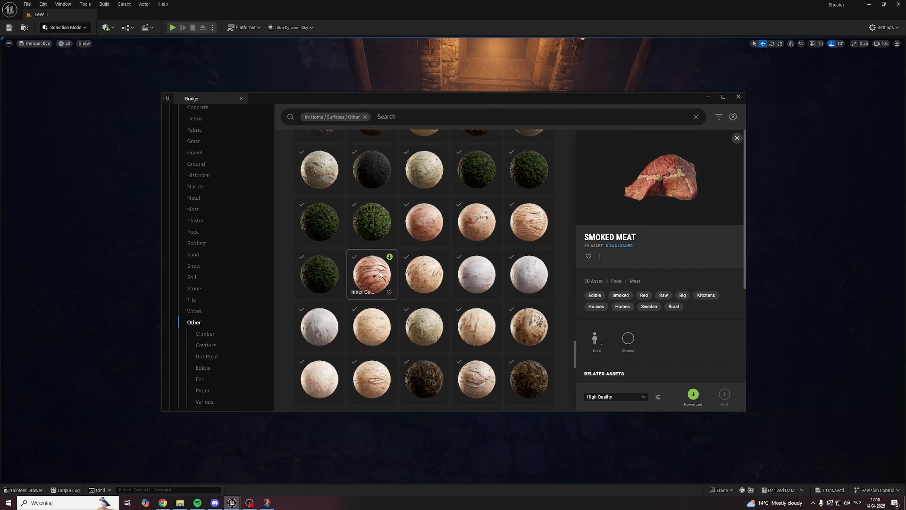
Step: Compare the Inner Cow Skin surface variants in Bridge by viewing their previews, finishing on the red, creased one
left_click(378, 274)
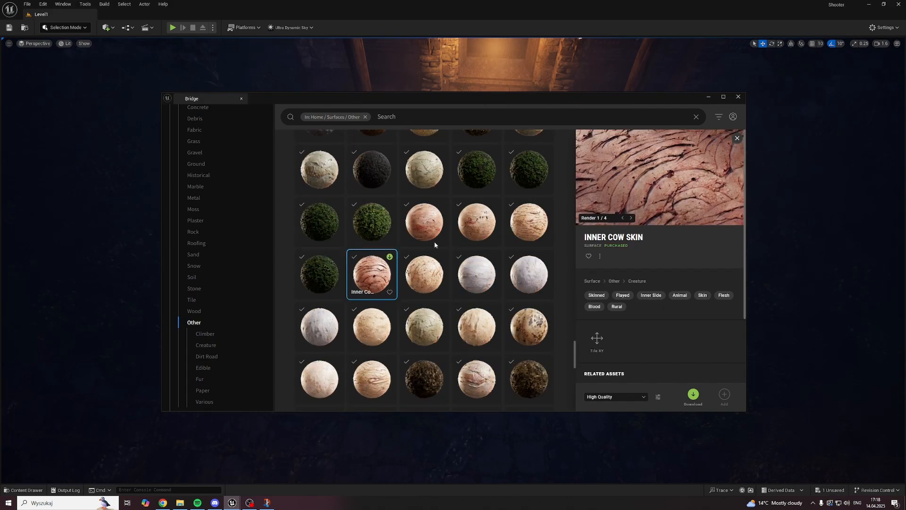
left_click(486, 223)
left_click(529, 222)
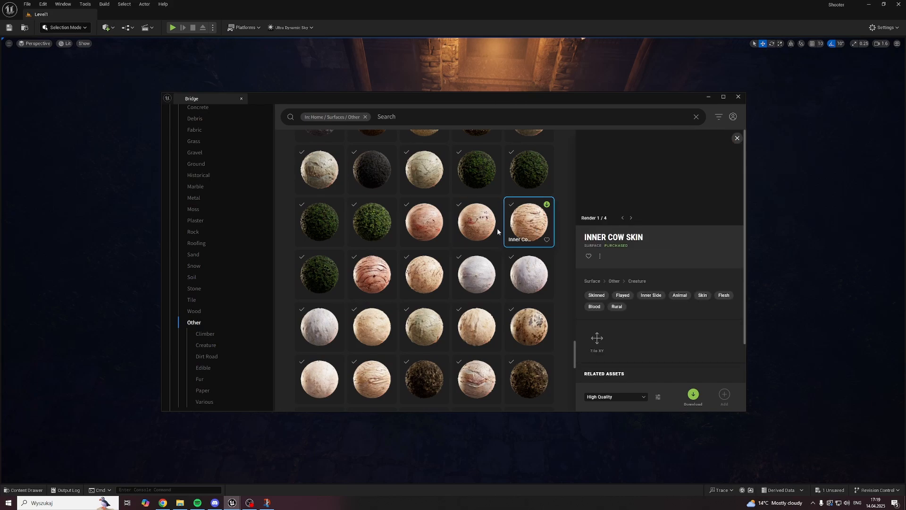
left_click(477, 377)
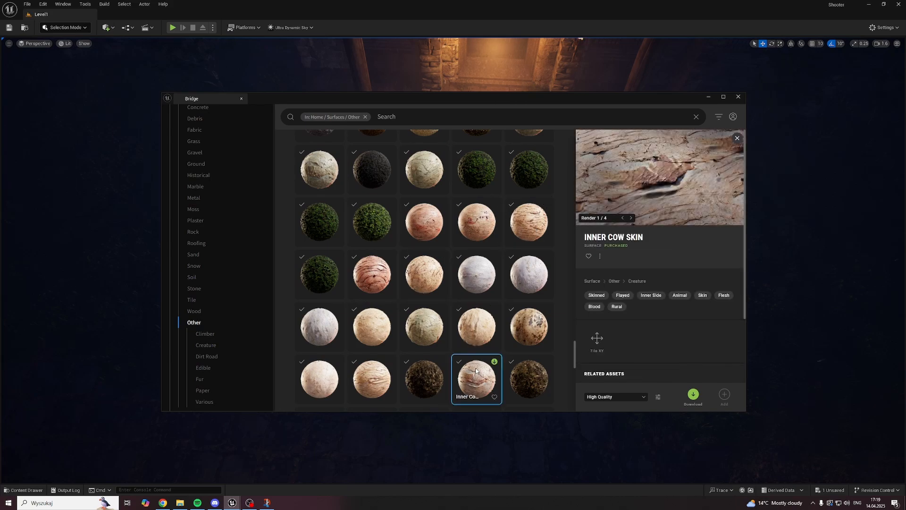
left_click(372, 327)
left_click(371, 274)
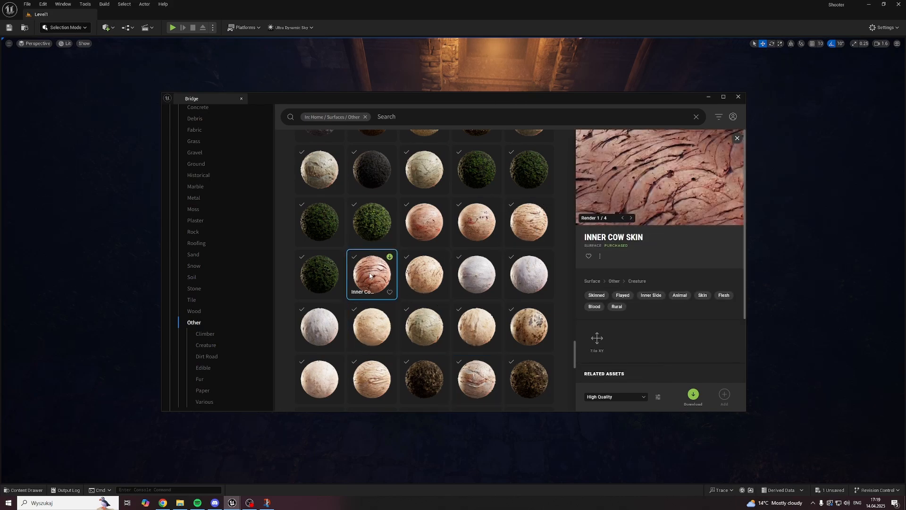
left_click(419, 275)
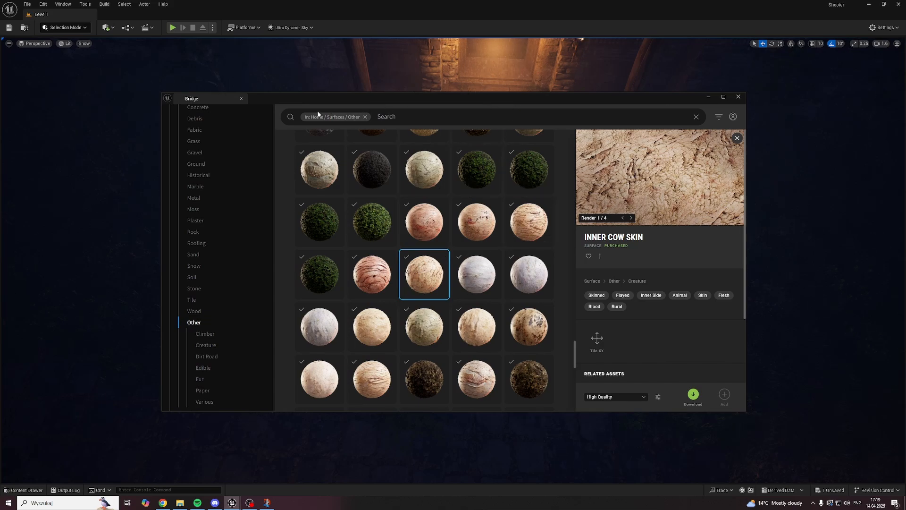
left_click(380, 289)
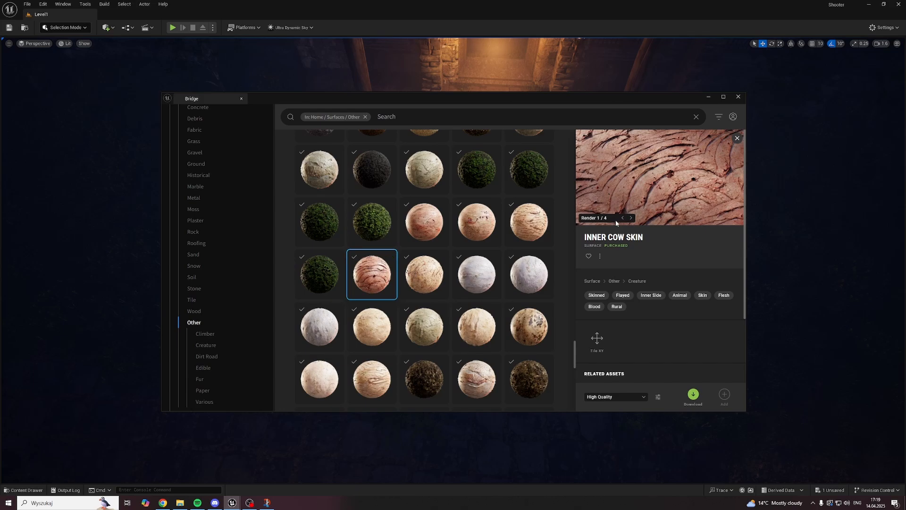
Step: Return to the NewNiagaraSystem editor and look over the Empty and DirectionalBurst emitters in the system overview
mouse_move(231, 502)
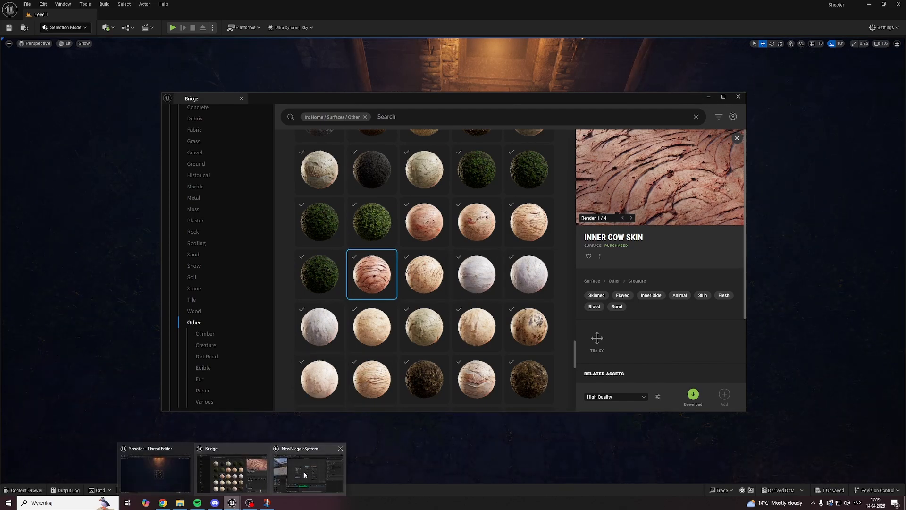
left_click(304, 474)
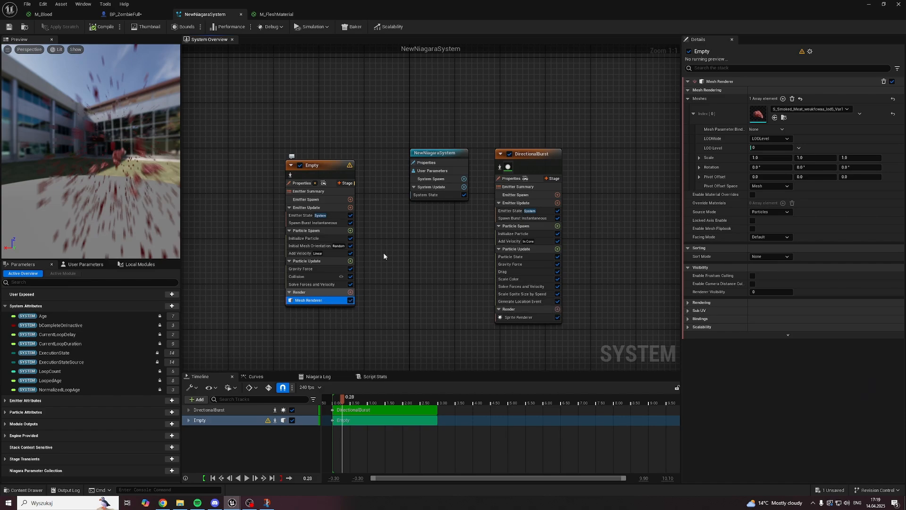
right_click_drag(341, 165, 366, 135)
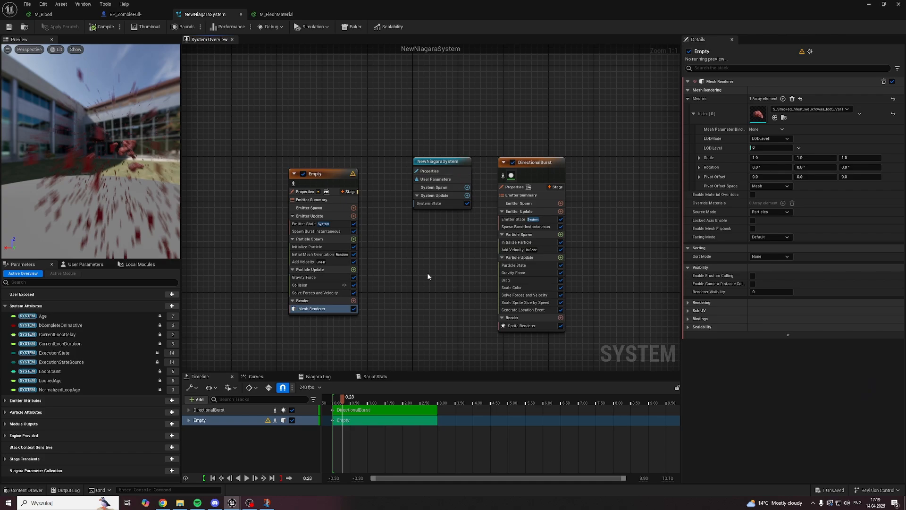
scroll(428, 273, "down", 1)
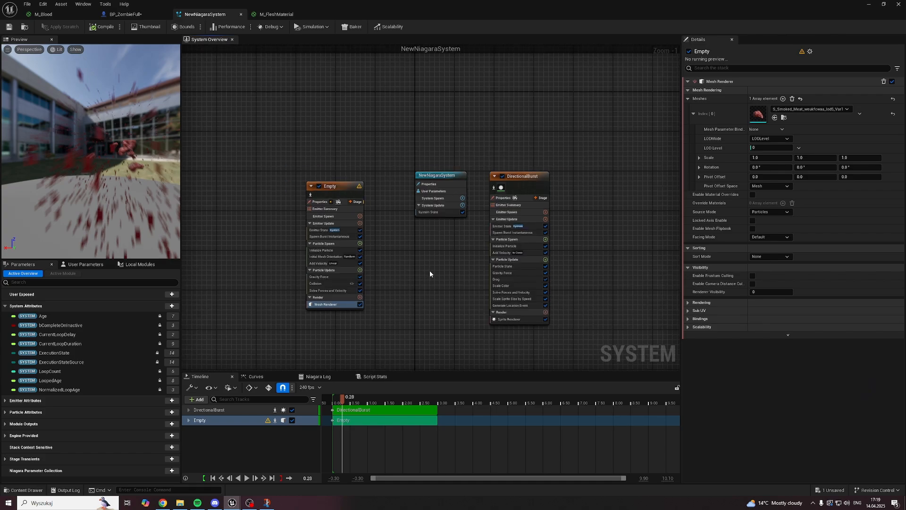